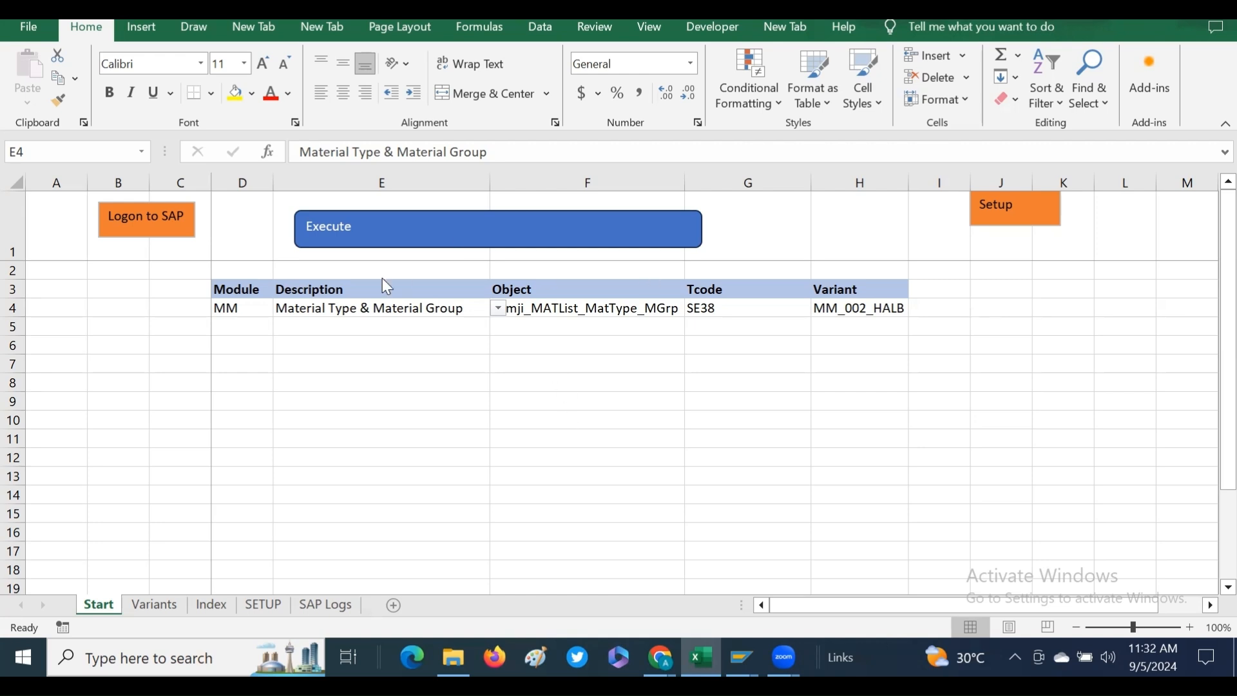
- Set the module in row 4 to MM and the description to Material Type & Material Group
left_click(244, 313)
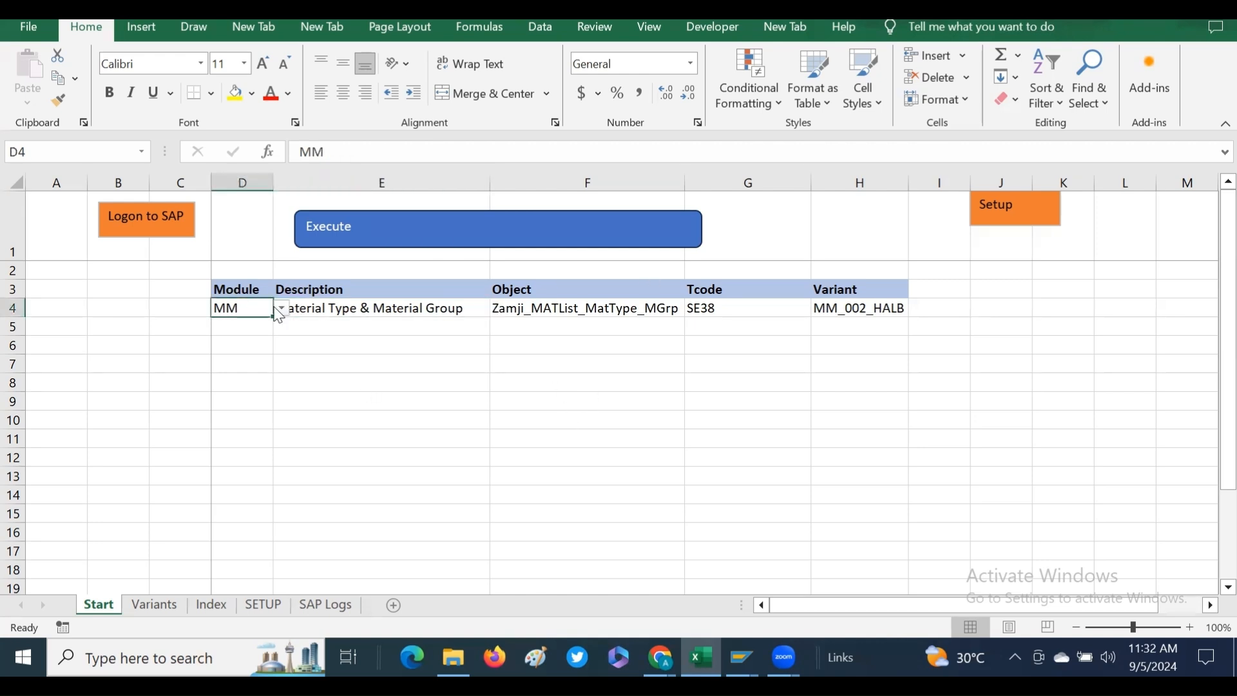
left_click(361, 312)
left_click(243, 308)
left_click(282, 309)
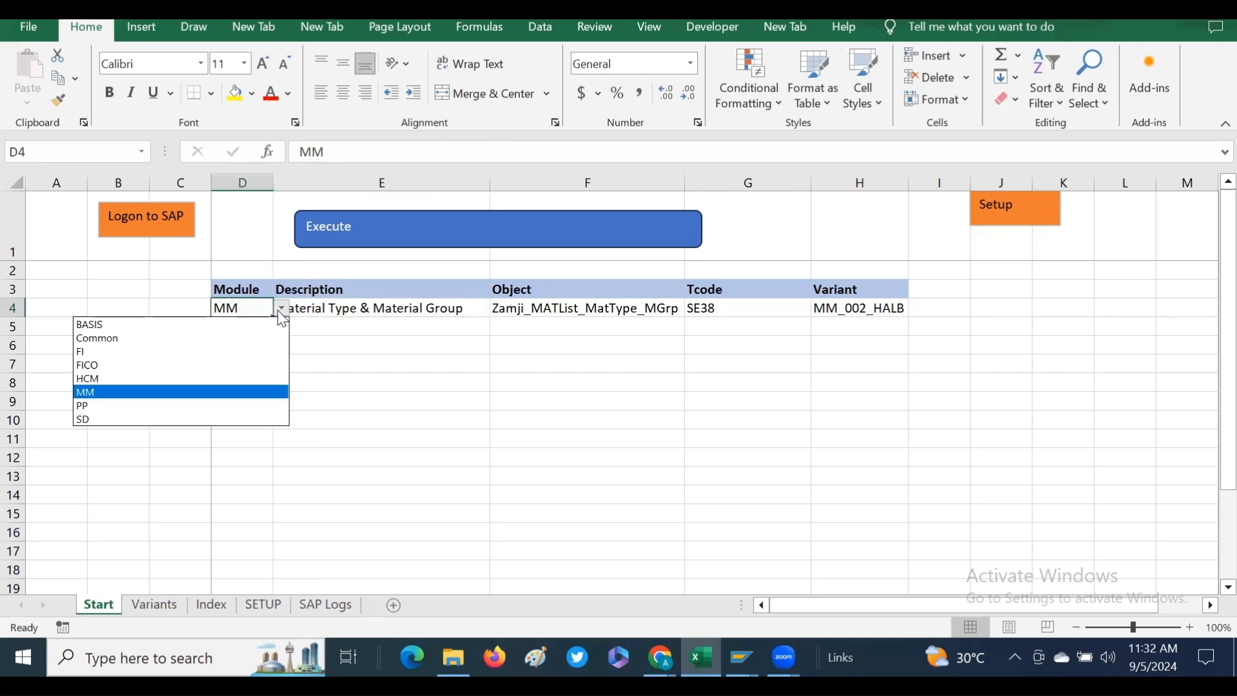
left_click(91, 392)
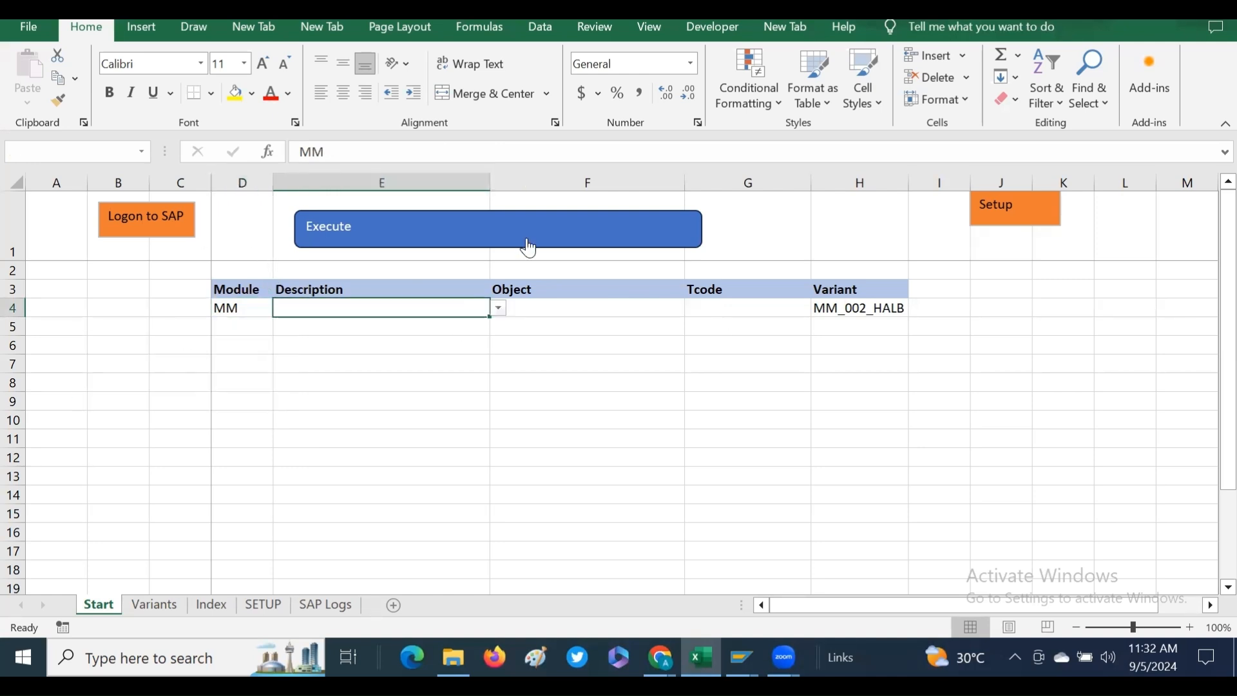
left_click(500, 309)
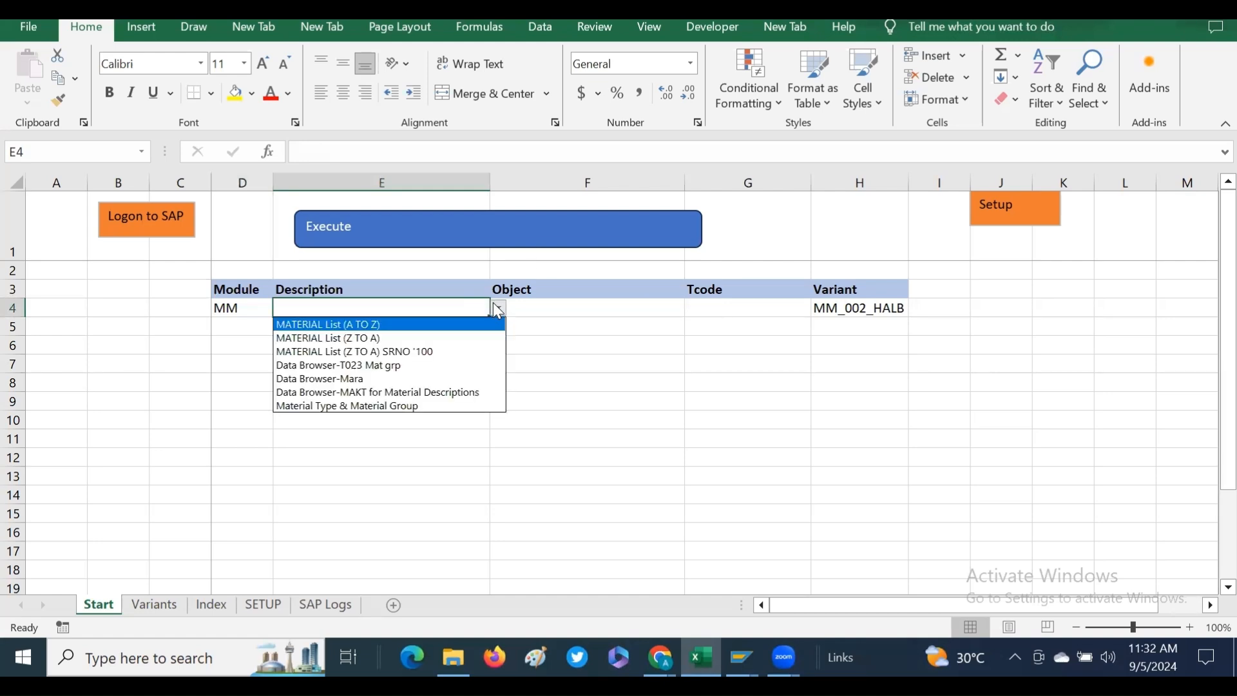
left_click(377, 406)
- Choose MM_001_FERT as the variant for the Material Type & Material Group report in cell H4
left_click(586, 309)
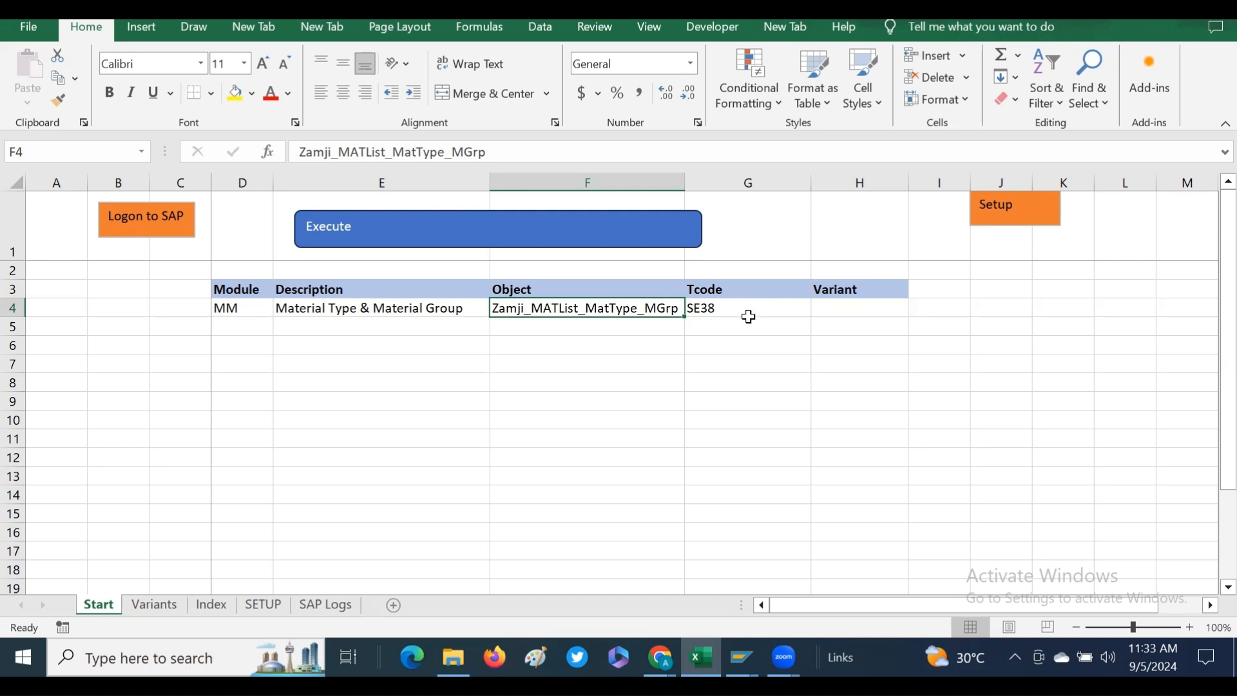
left_click(748, 315)
left_click(862, 315)
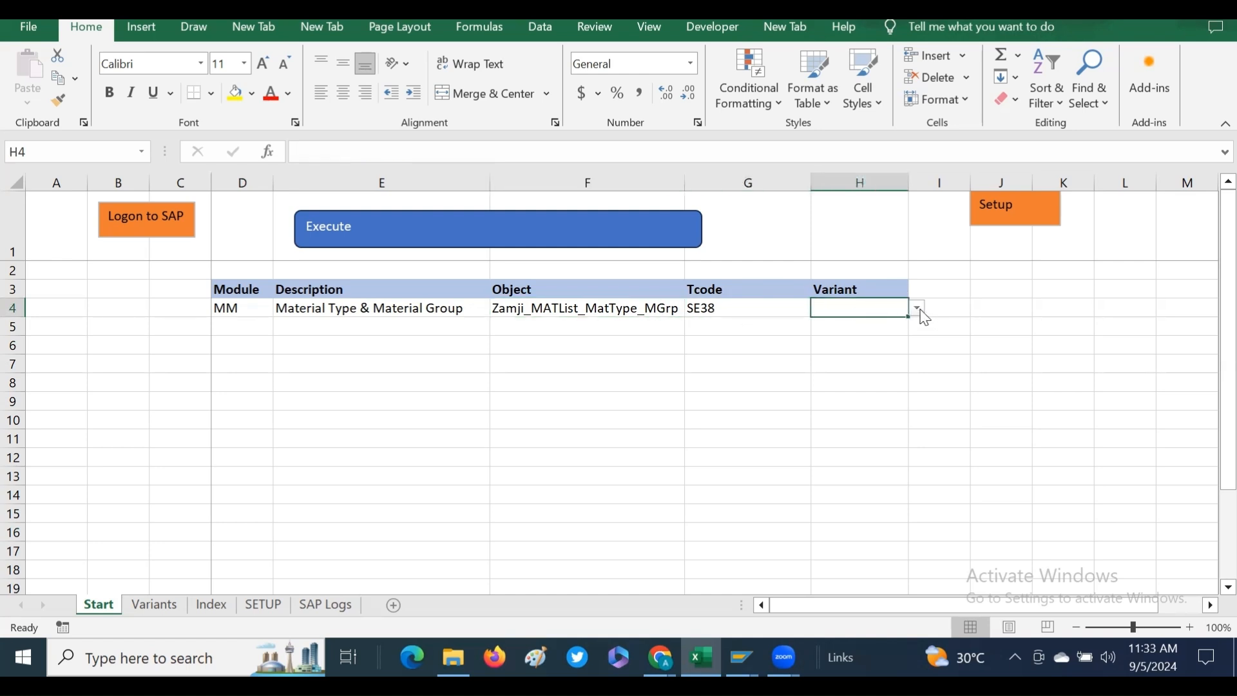
left_click(919, 309)
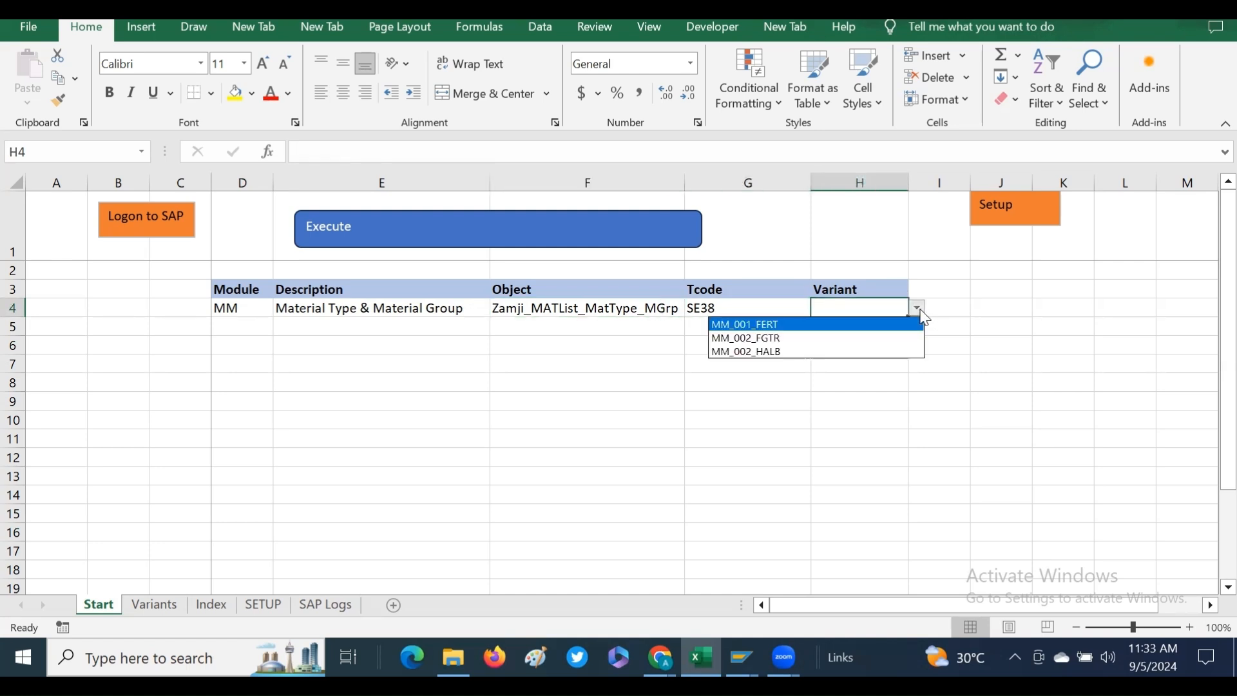
left_click(752, 338)
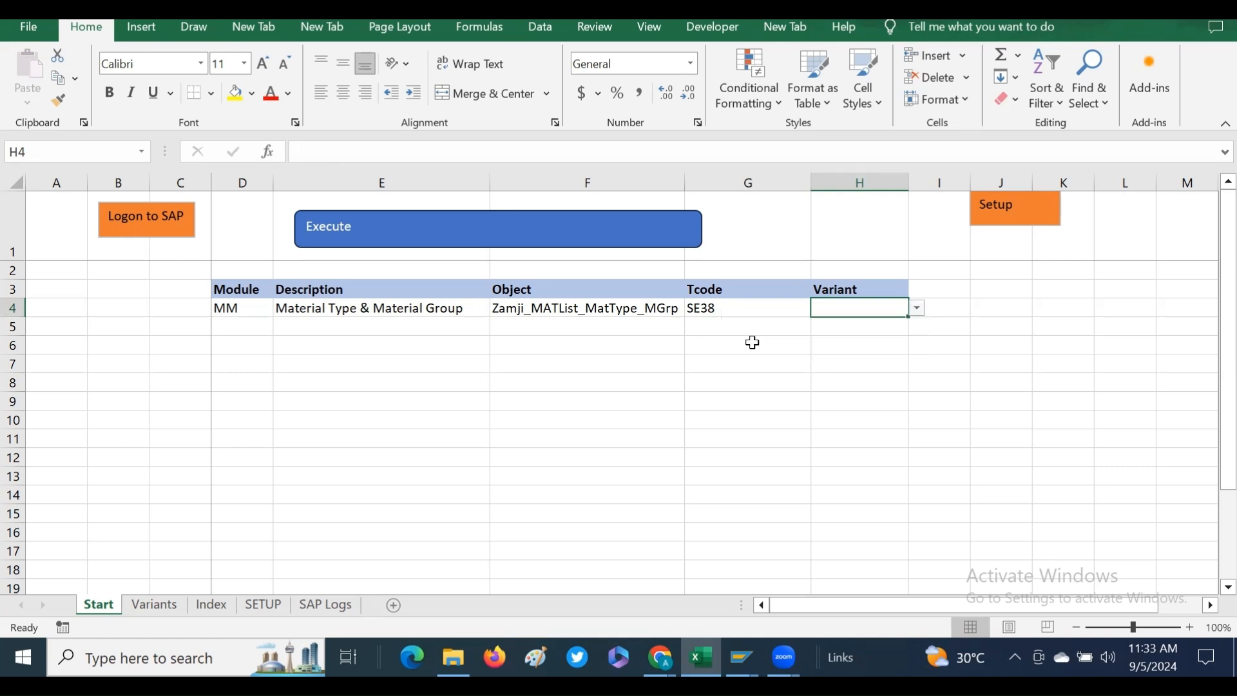
left_click(917, 309)
left_click(785, 324)
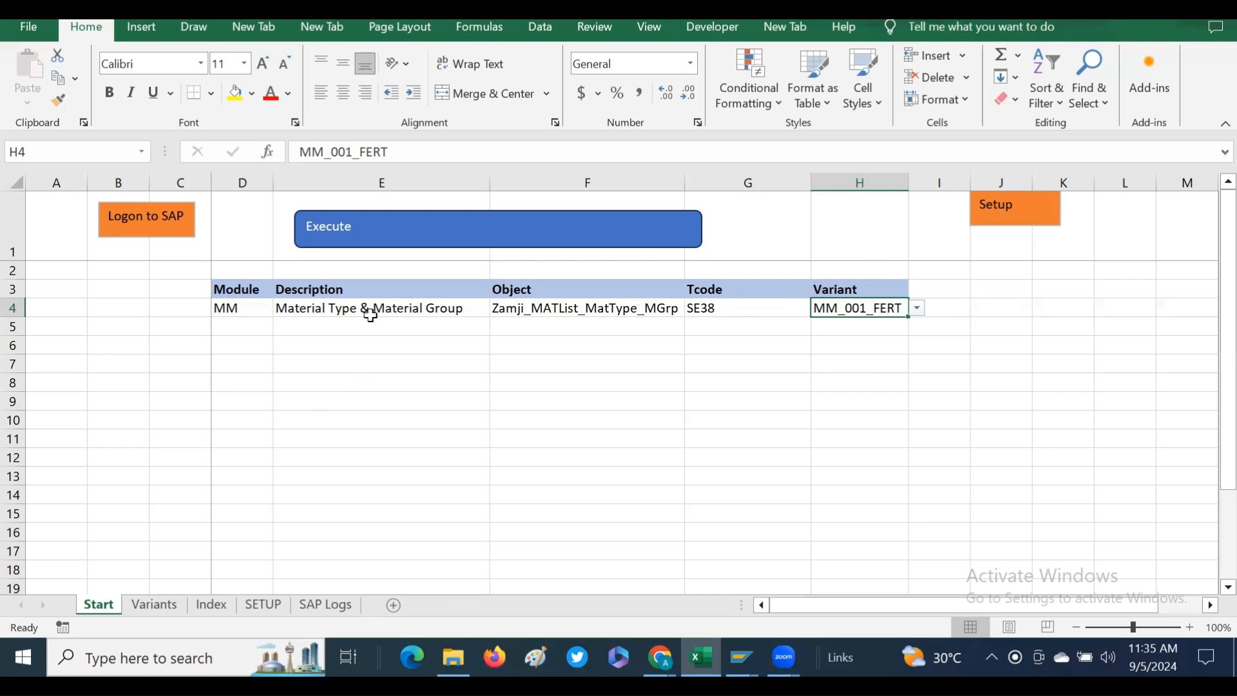
- Review the variant options offered for the report in row 4 and their entries on the Variants sheet
left_click(527, 308)
left_click(856, 316)
left_click(919, 309)
left_click(919, 310)
left_click(919, 309)
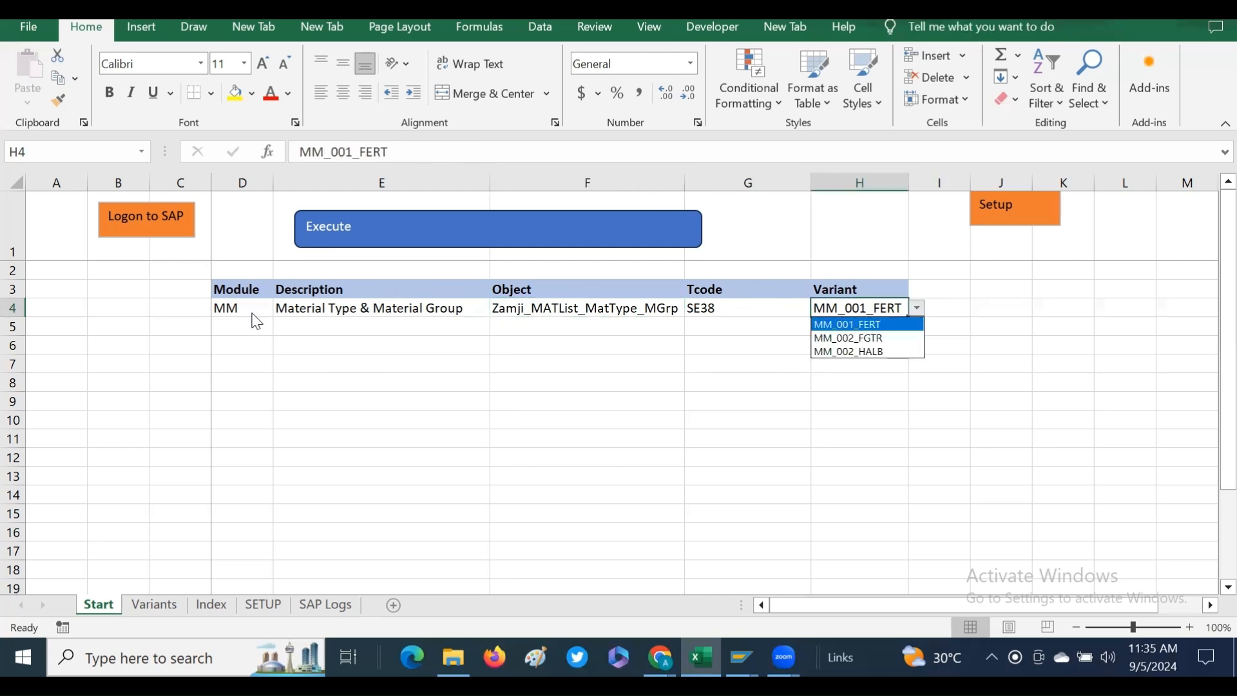
key("Down")
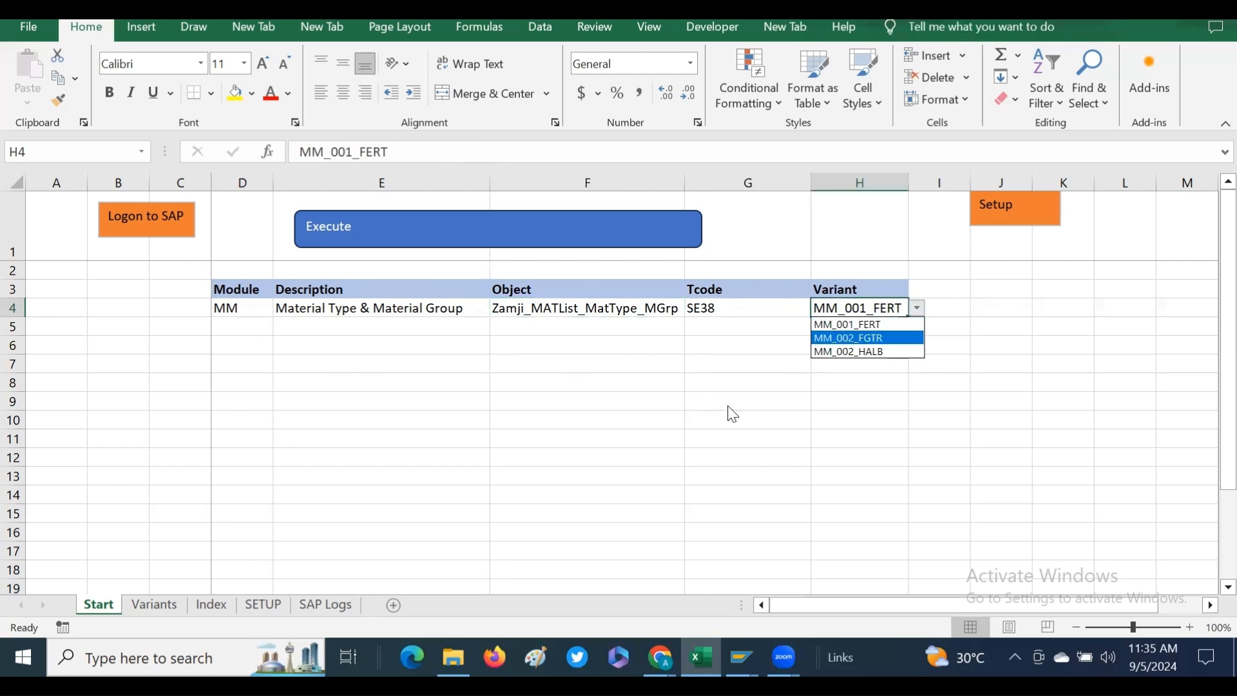
key("Down")
key("Escape")
left_click(302, 318)
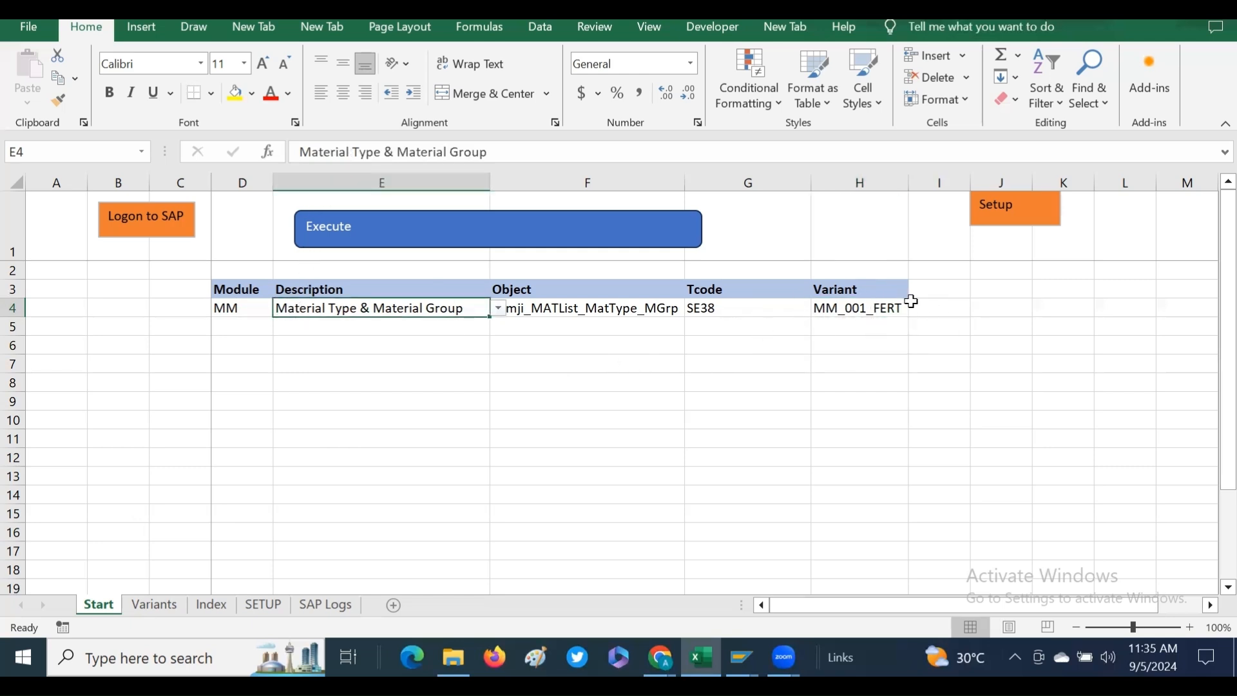
left_click(171, 612)
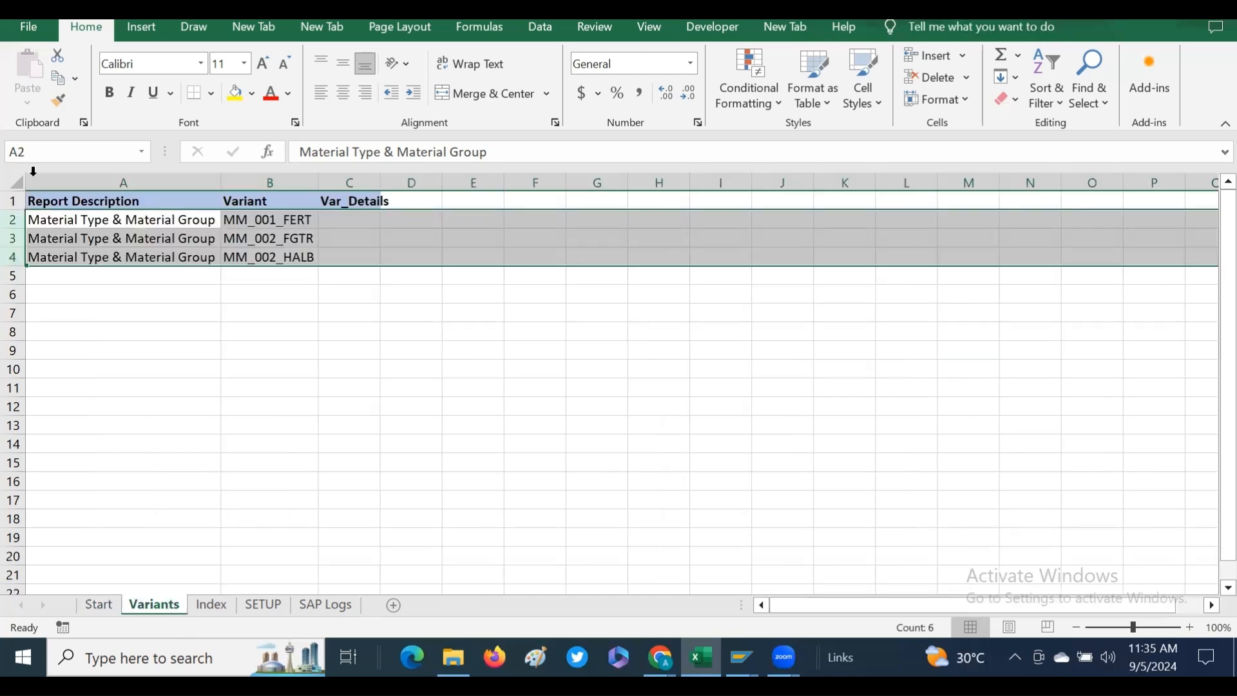
left_click(87, 609)
- Execute the report with variant MM_001_FERT selected and switch to its output in the SAP window
left_click(876, 309)
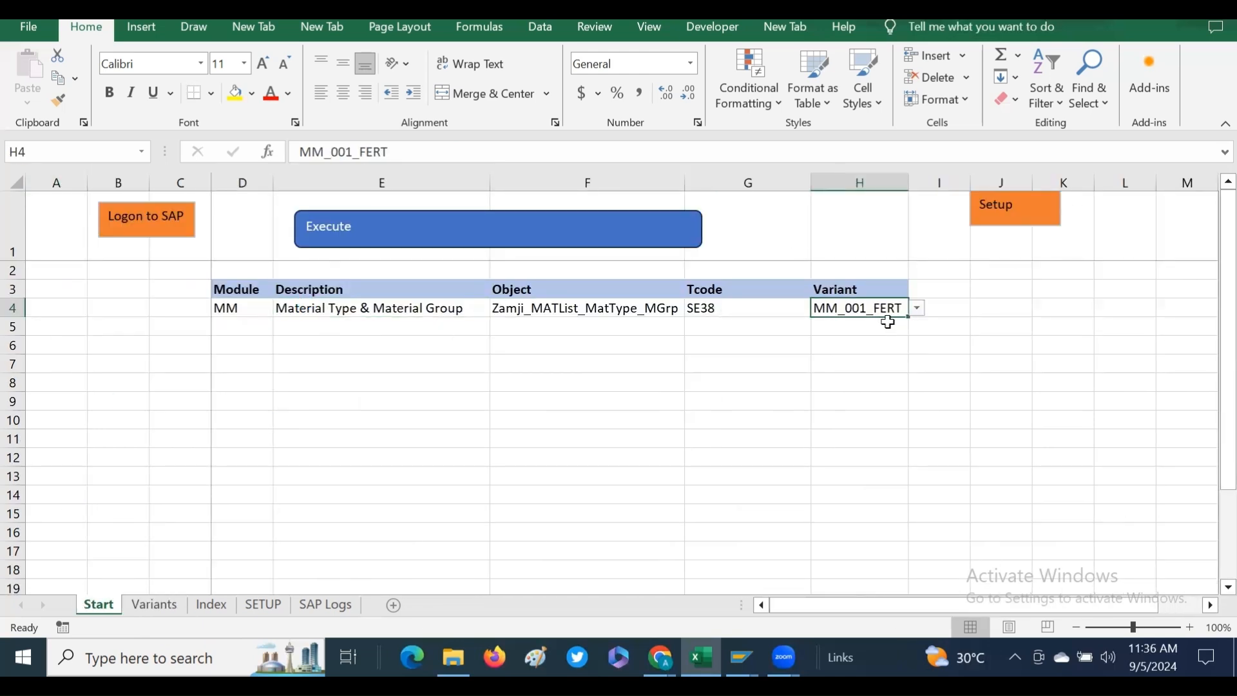
left_click(889, 322)
left_click(922, 314)
left_click(880, 303)
left_click(919, 310)
left_click(857, 338)
left_click(918, 310)
left_click(848, 324)
left_click(424, 238)
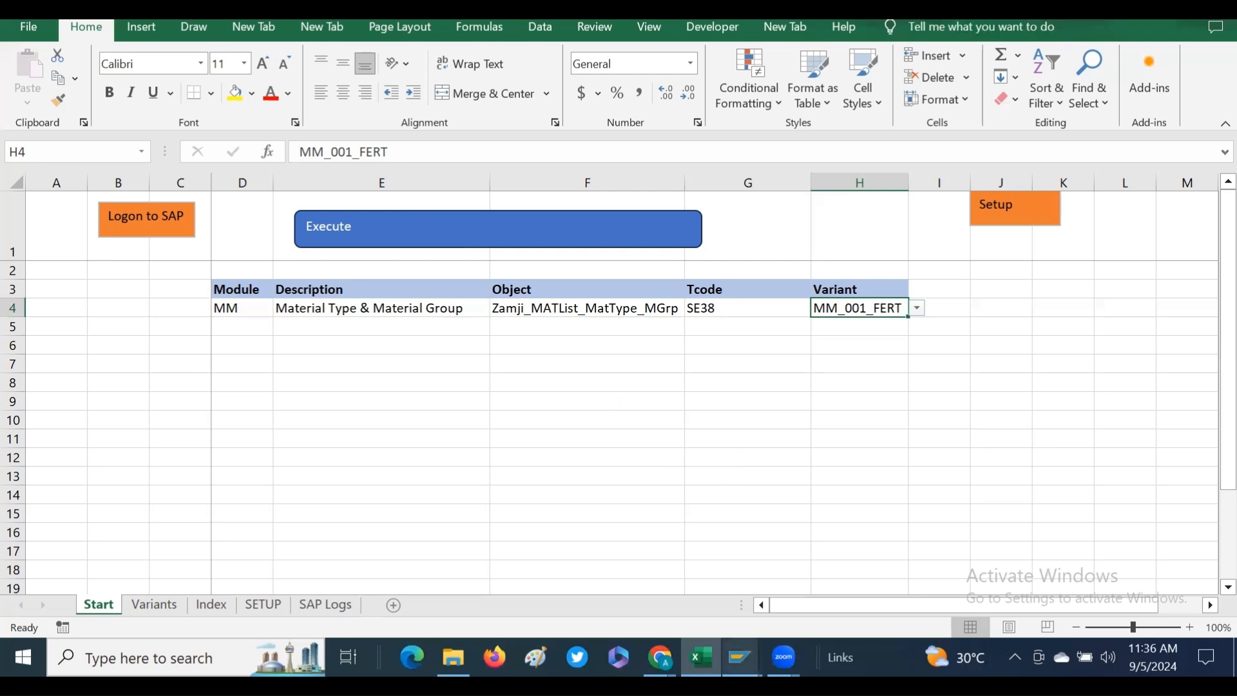
mouse_move(741, 658)
left_click(782, 574)
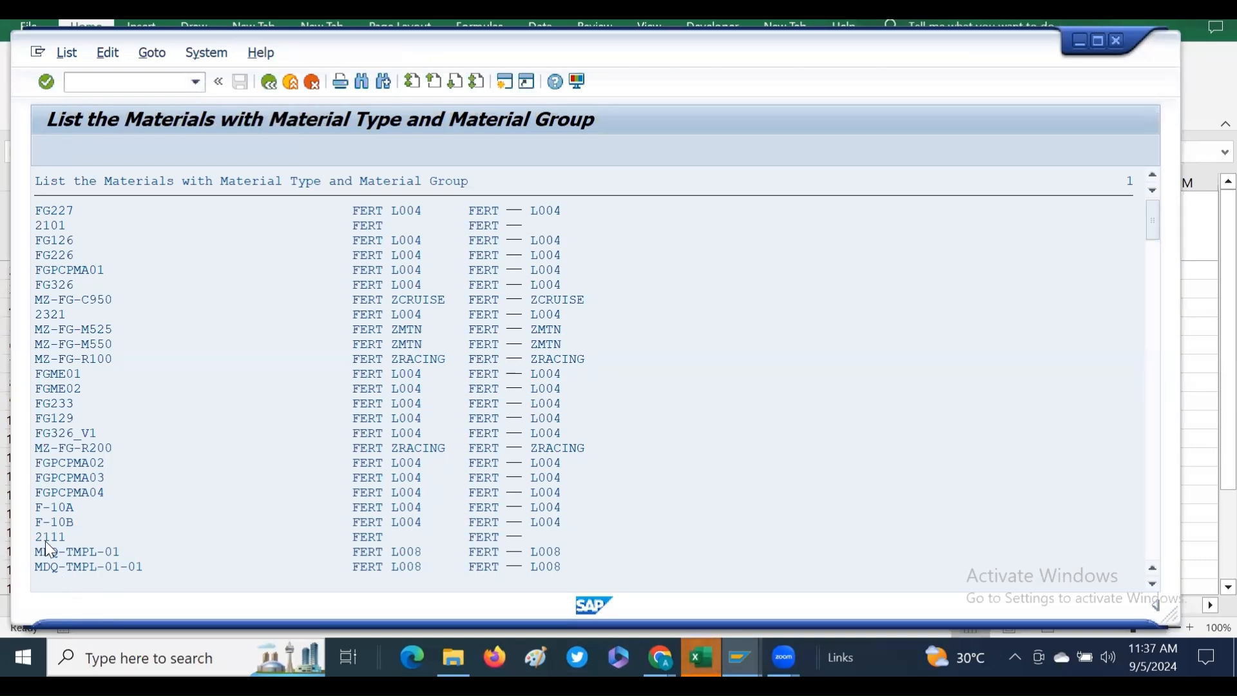
- Exclude the single value 2111 from the S_MATNR selection and run the material list again
left_click(269, 82)
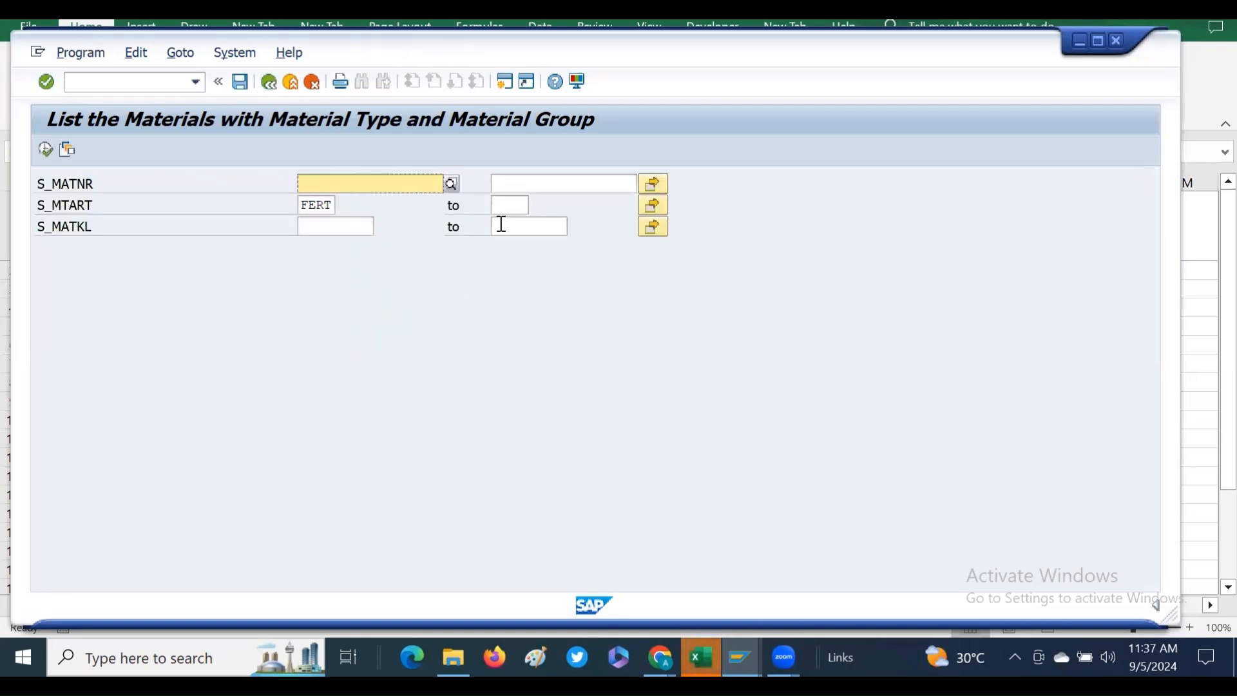
left_click(654, 183)
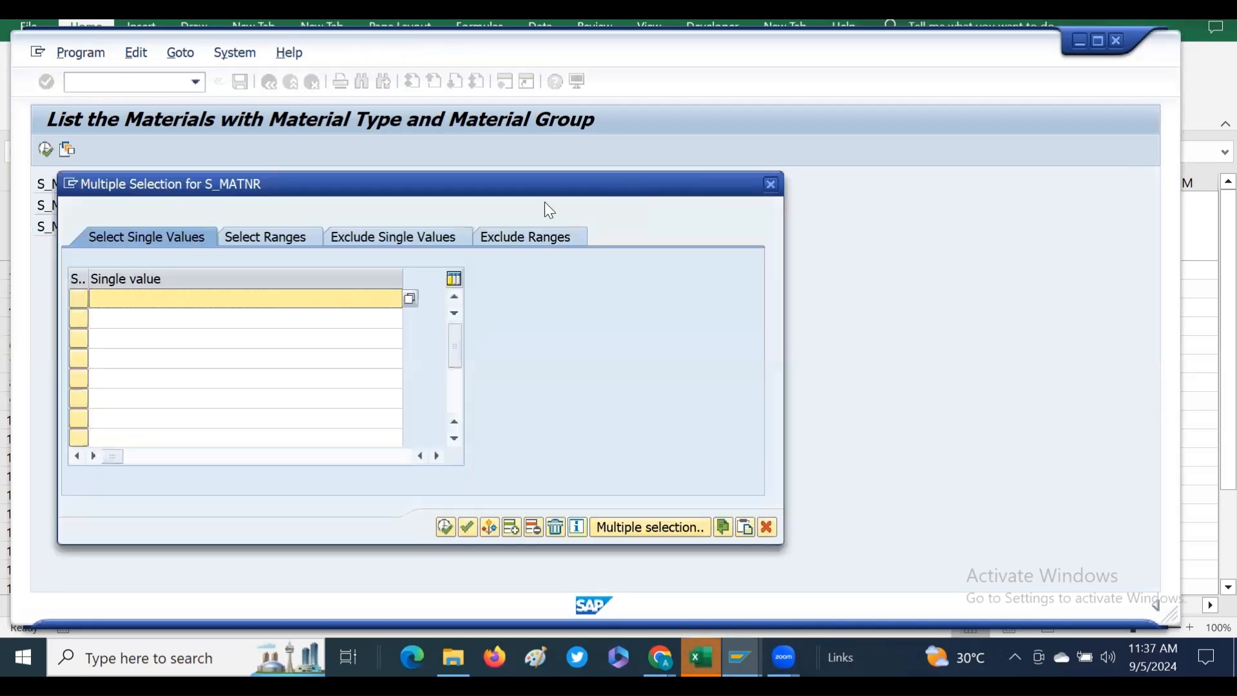
left_click(369, 238)
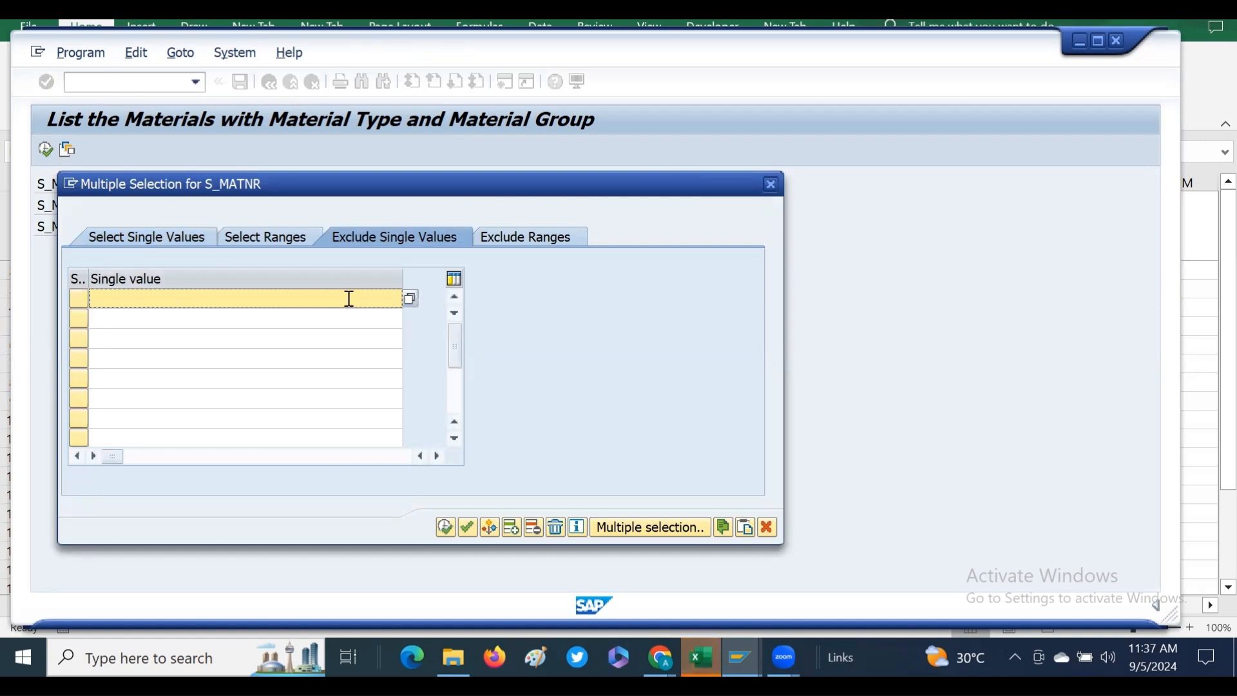
type("2111")
left_click(445, 527)
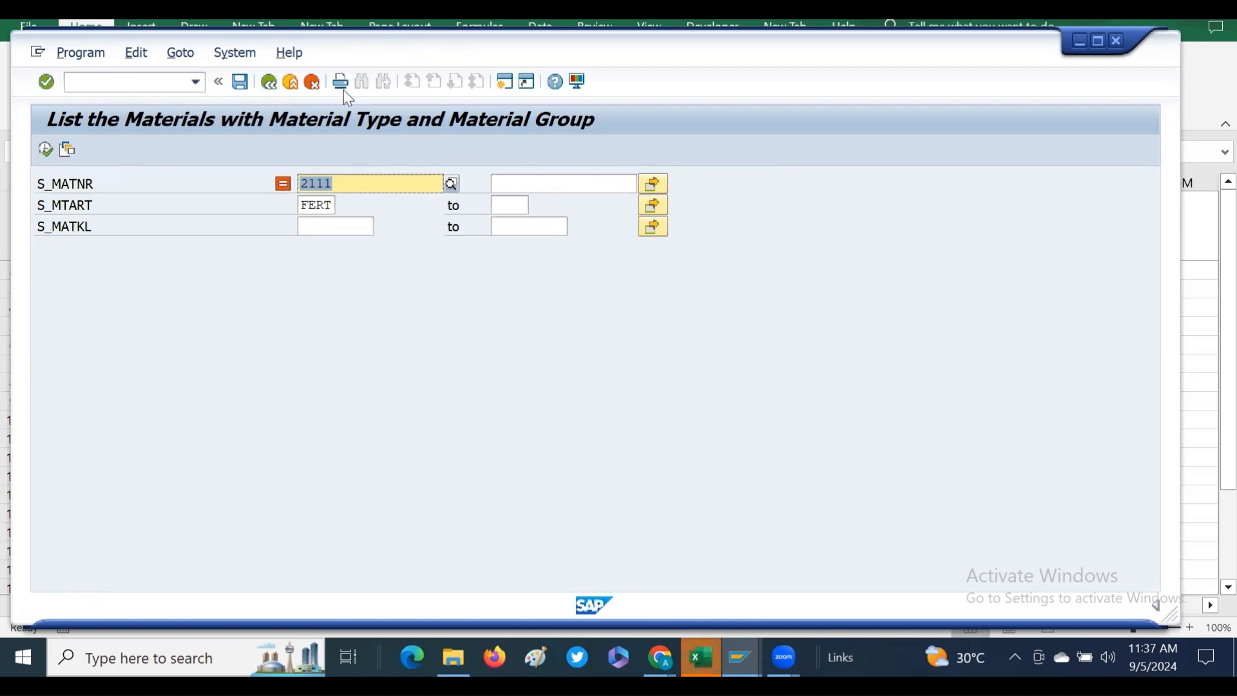
left_click(45, 149)
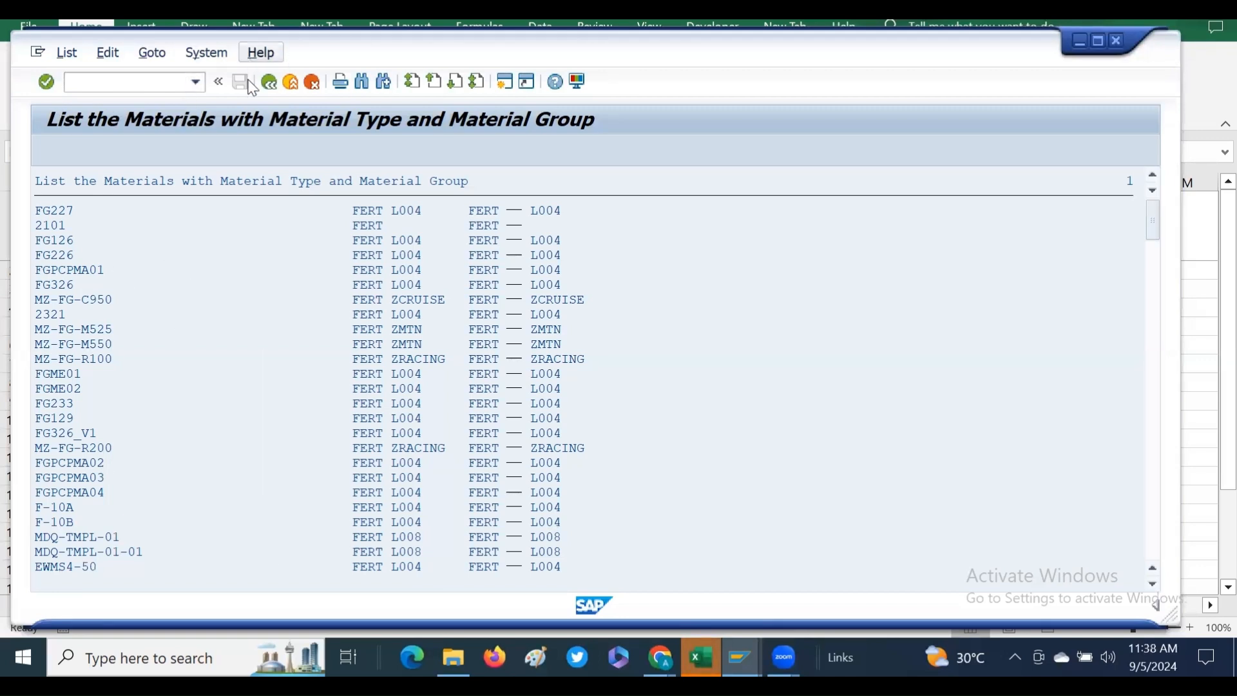
- Return to the selection screen and save the selections as variant MM_001_FERT, overwriting the existing variant
left_click(270, 83)
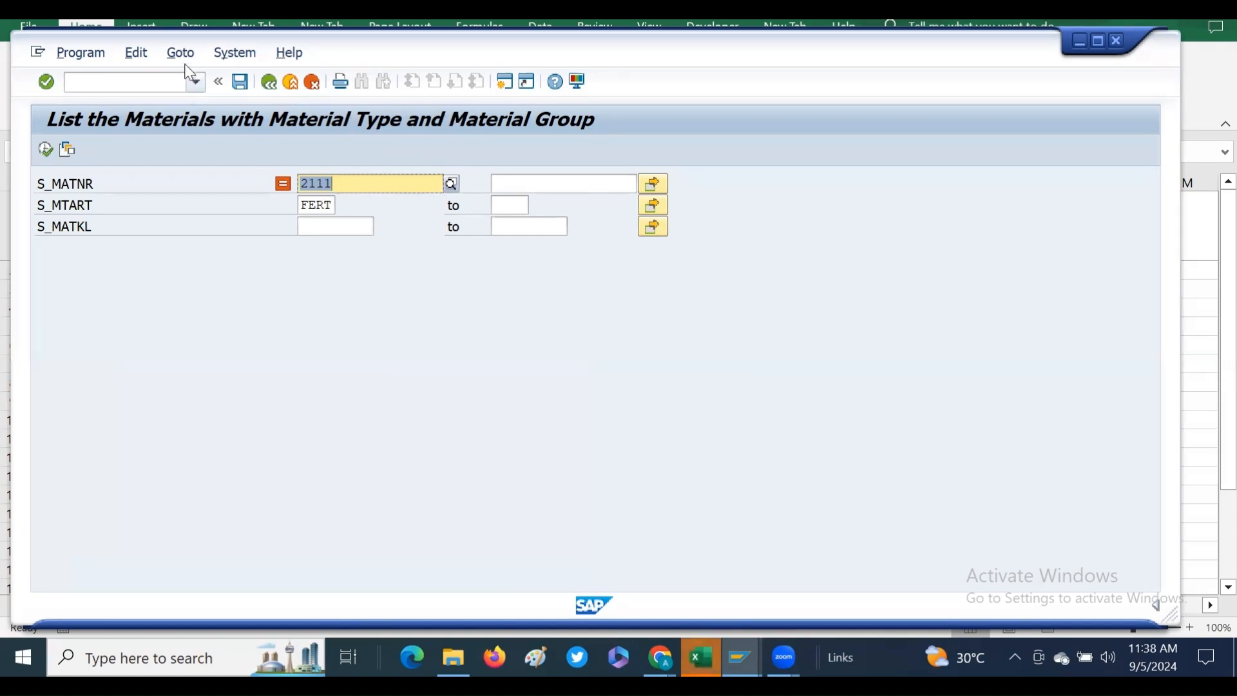
left_click(243, 83)
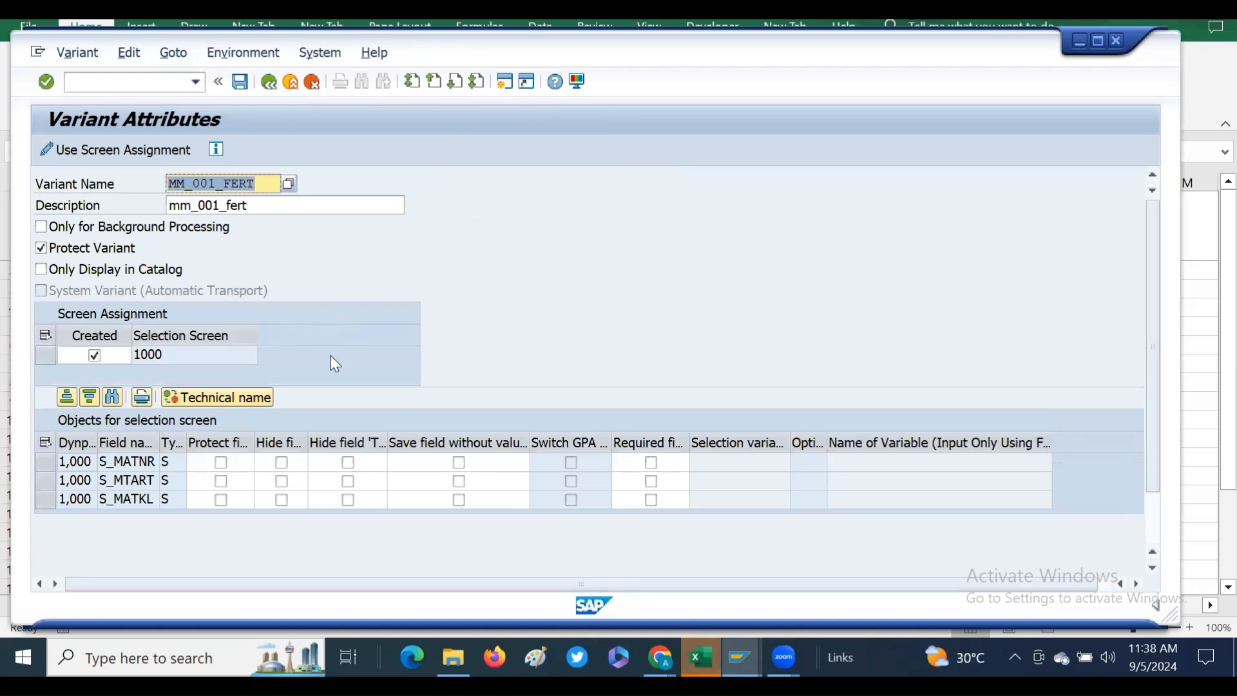
left_click(240, 82)
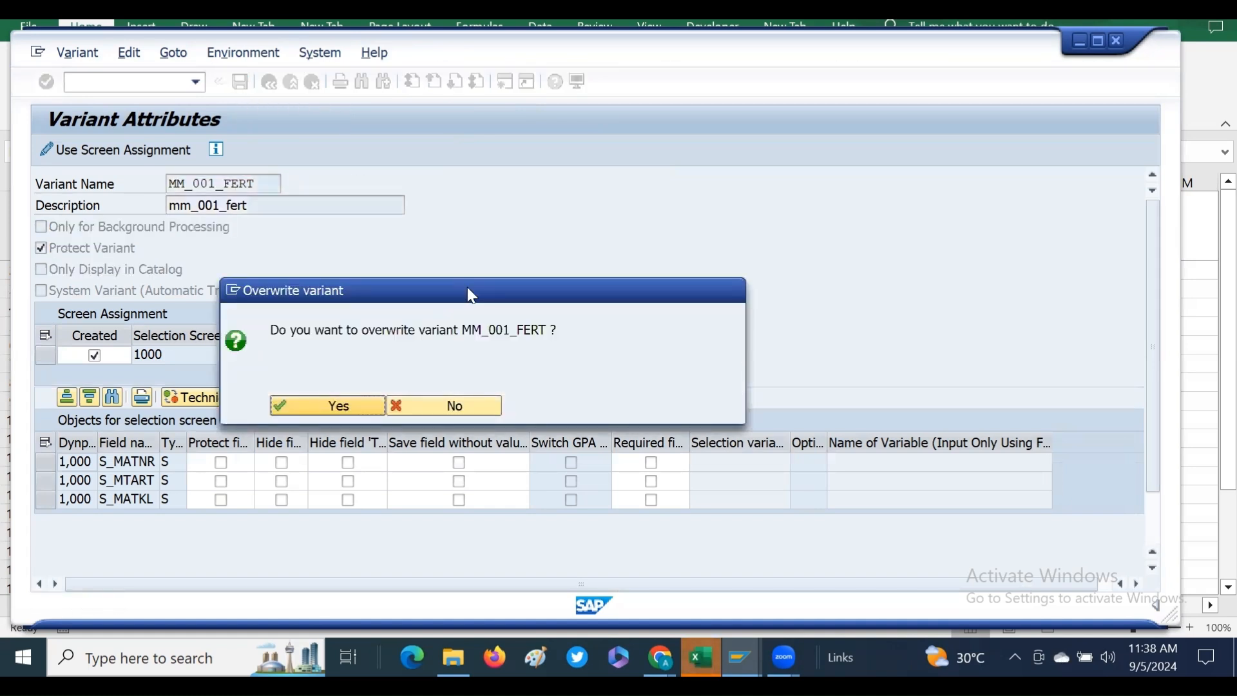
left_click_drag(499, 298, 476, 197)
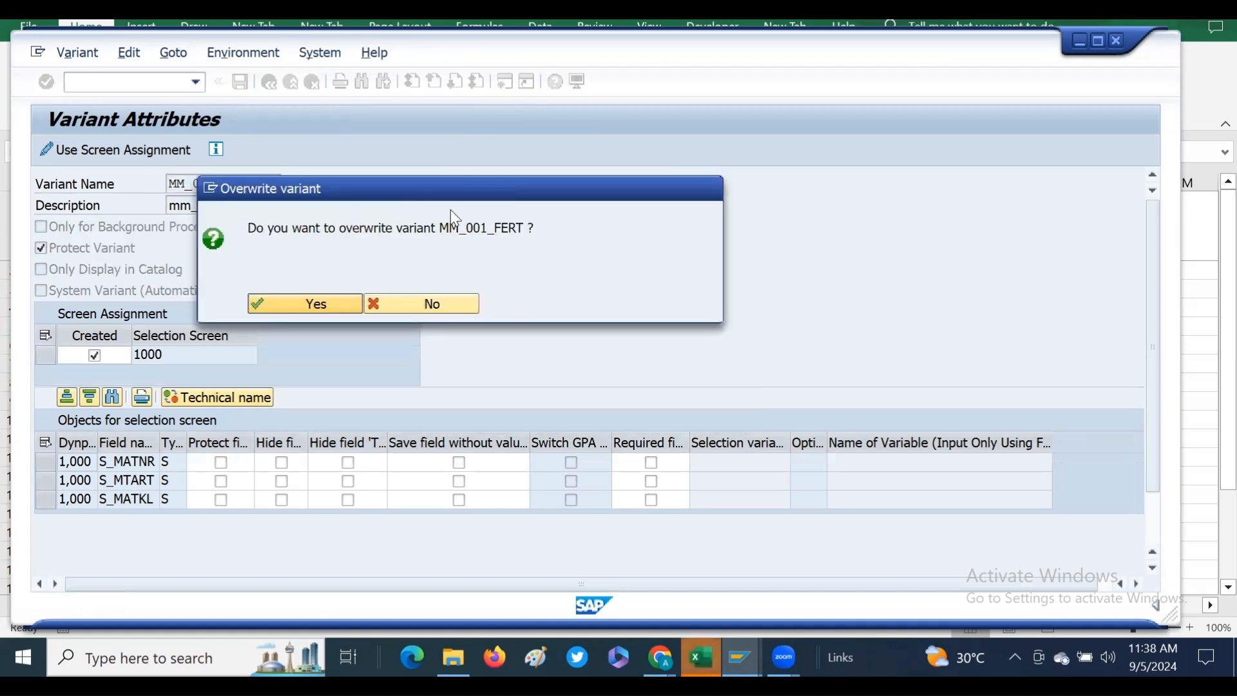
left_click(300, 308)
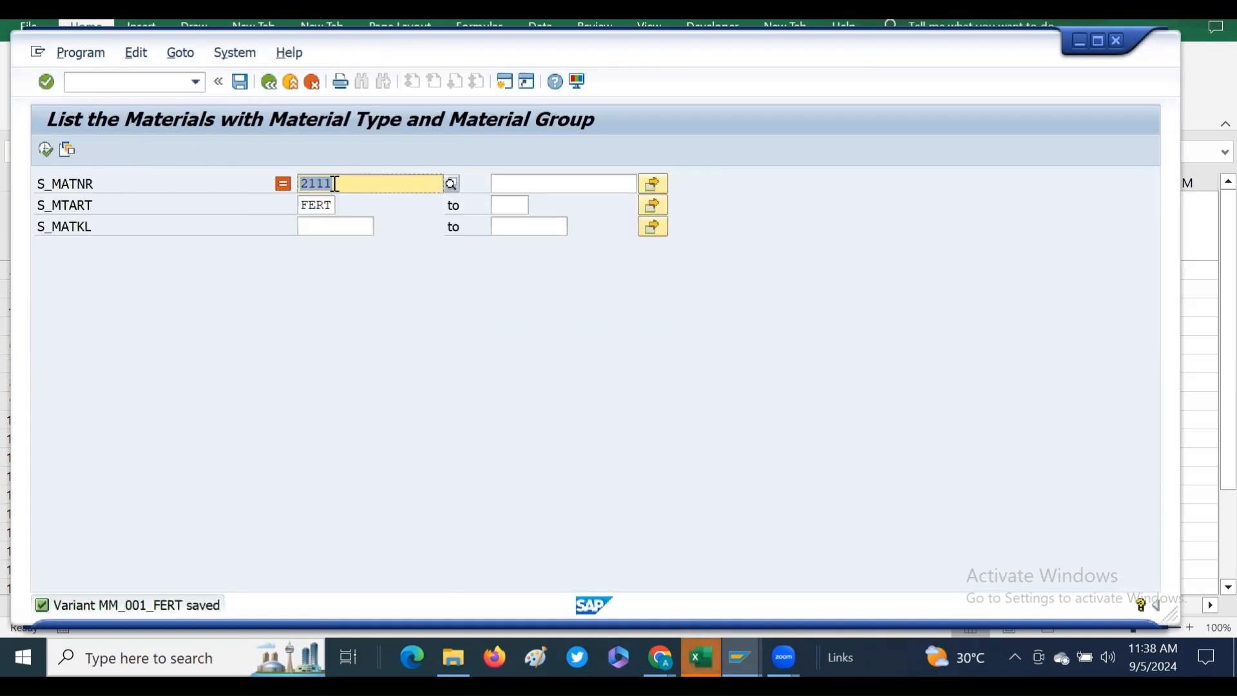
- Restart the report from the ABAP Editor and run it with the saved variant MM_001_FERT loaded
left_click(269, 81)
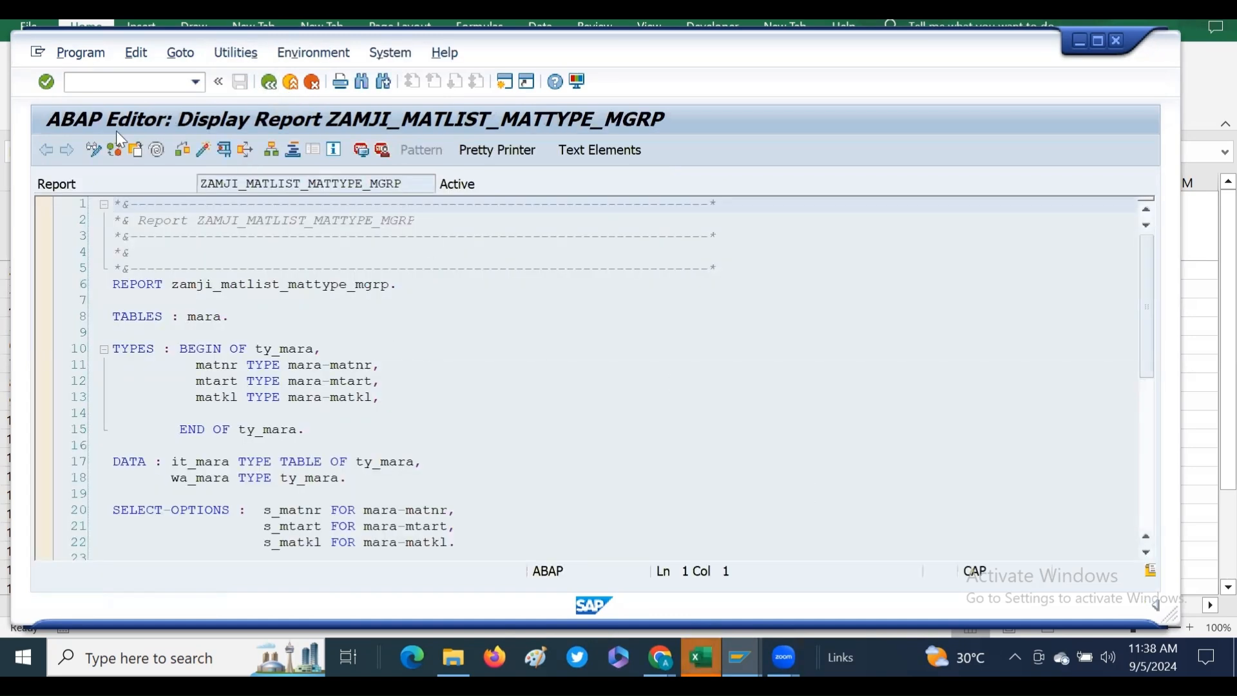
left_click(225, 150)
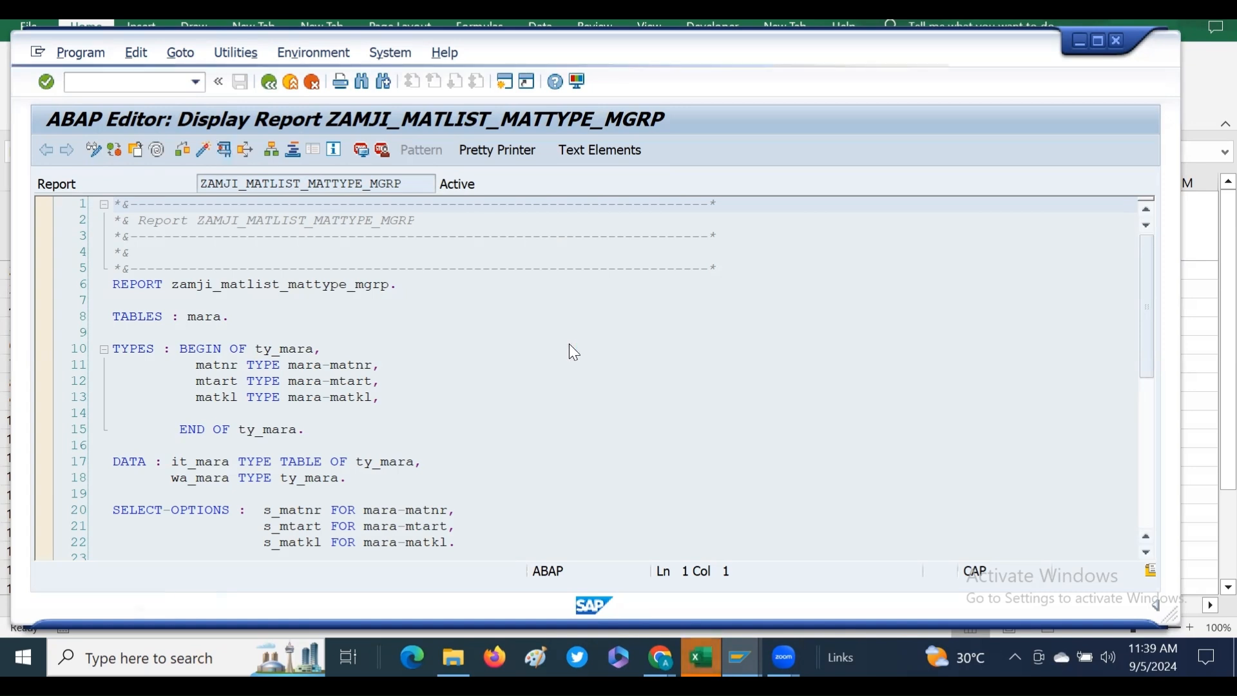
left_click(181, 53)
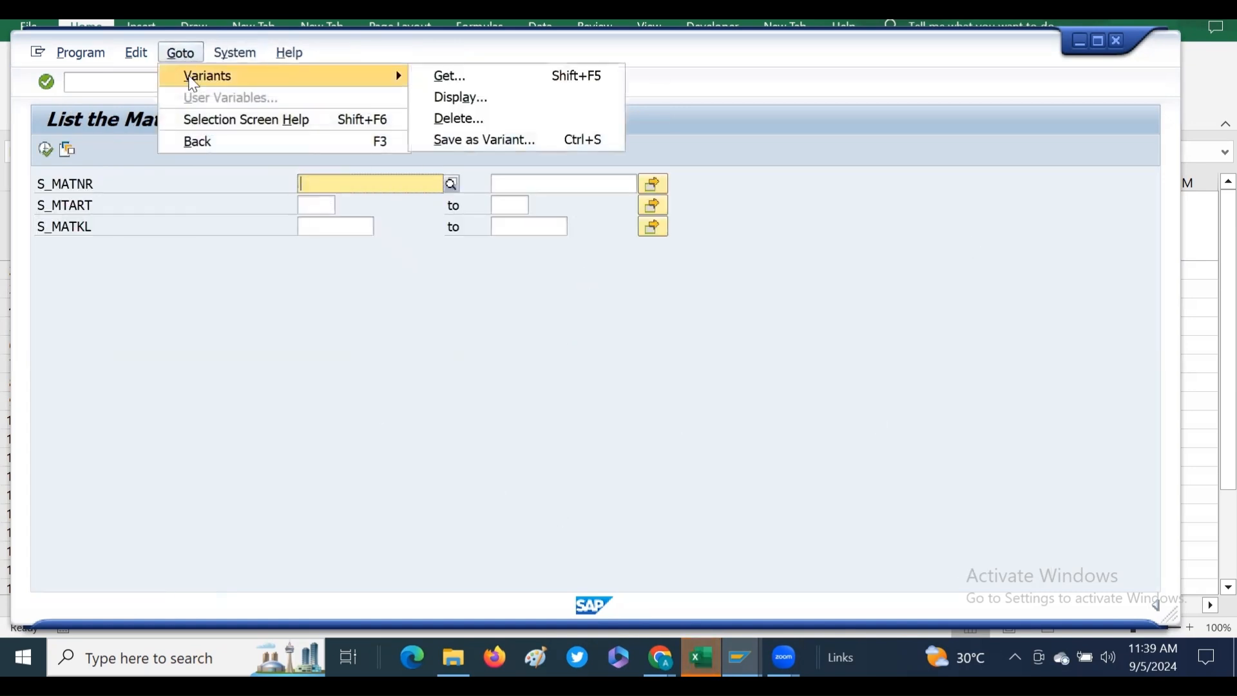
mouse_move(348, 77)
left_click(451, 77)
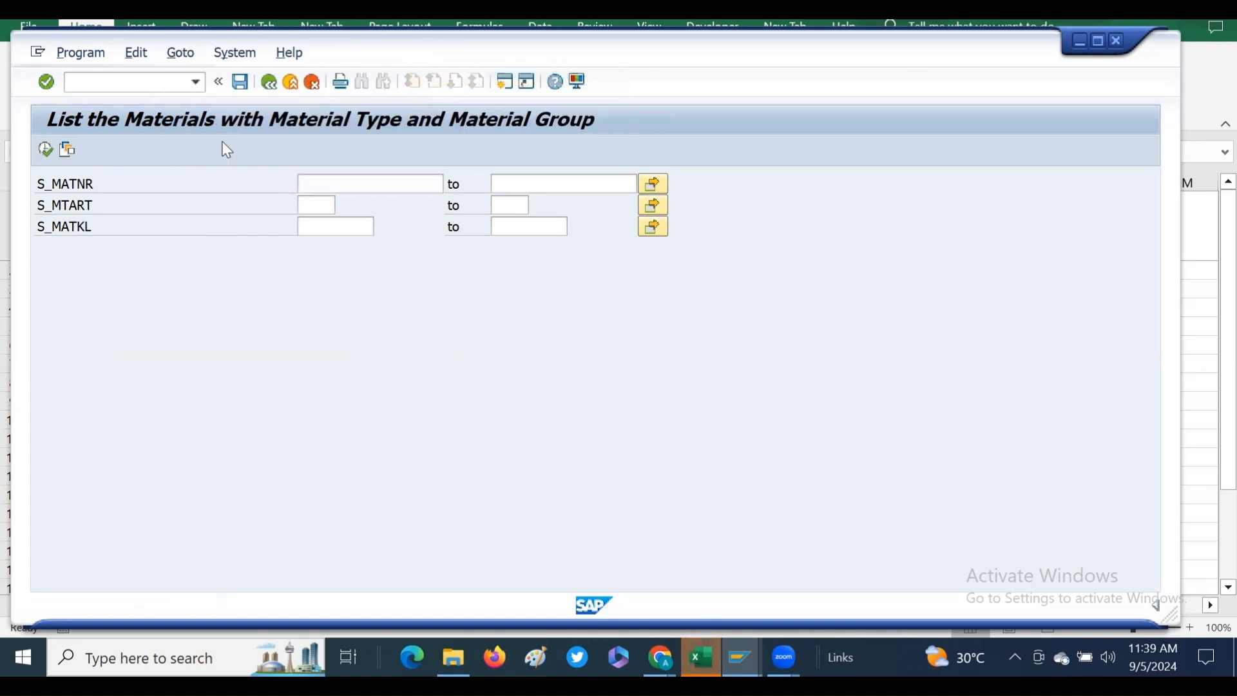
double_click(133, 365)
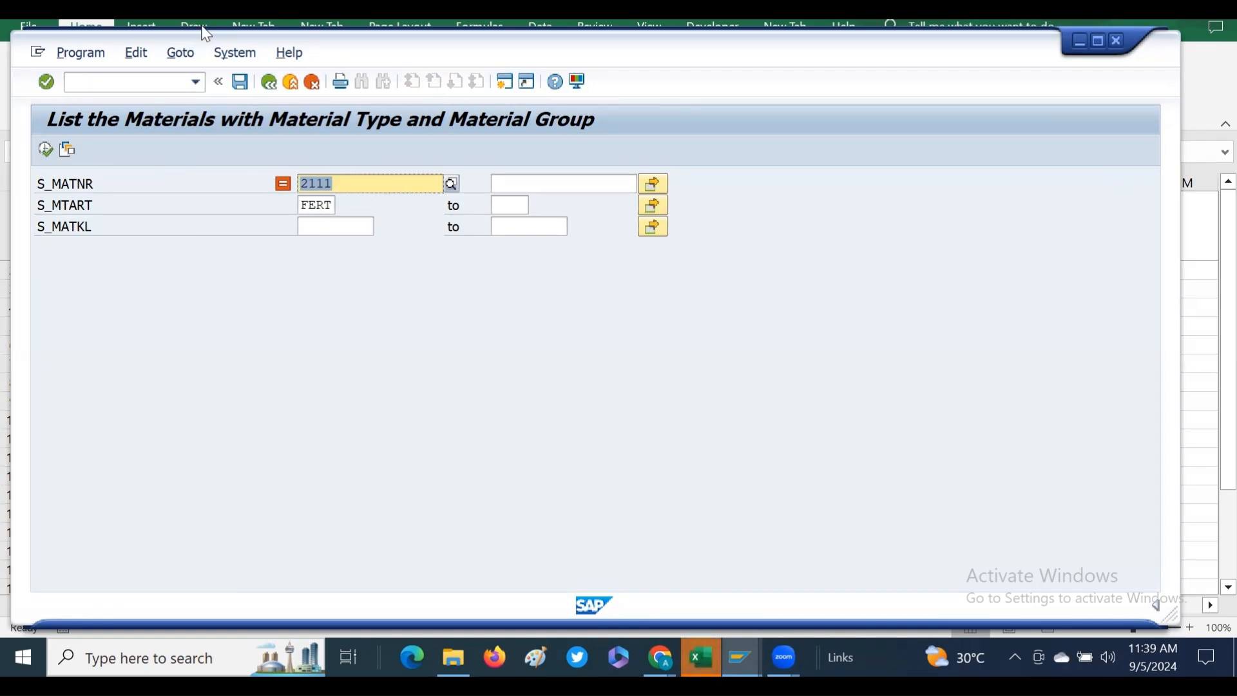
left_click(46, 149)
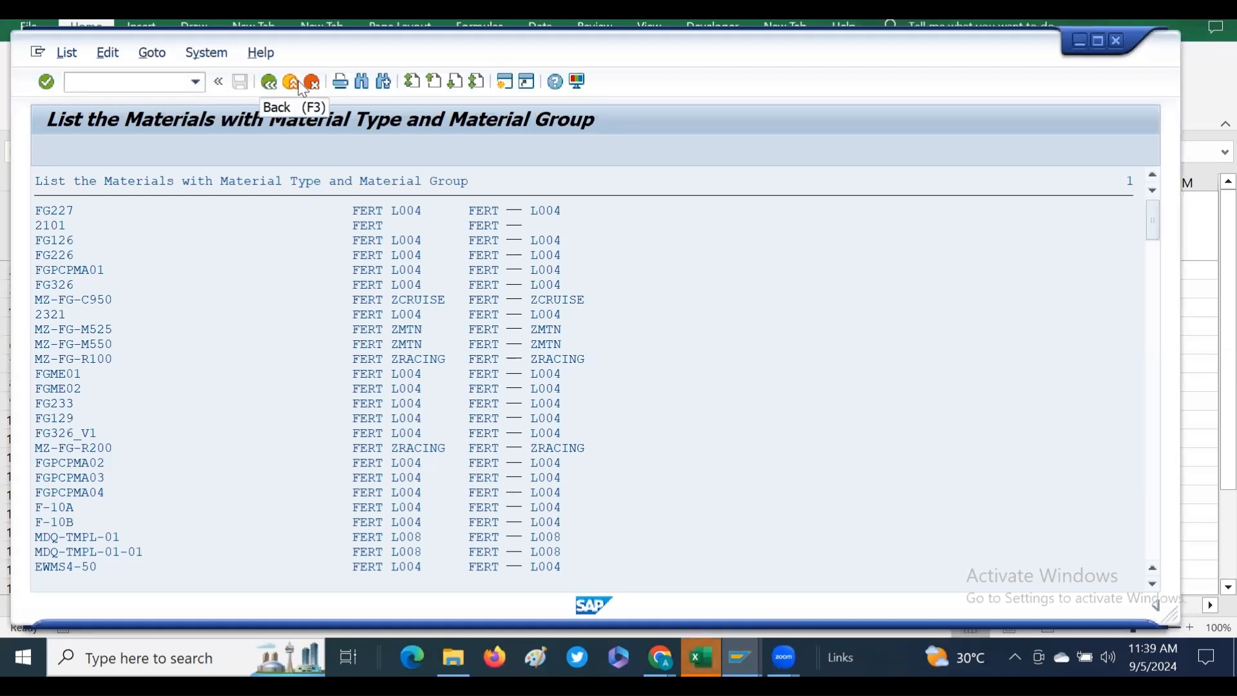
- Go back from the material list to the ABAP Editor and switch to the Excel workbook
left_click(270, 85)
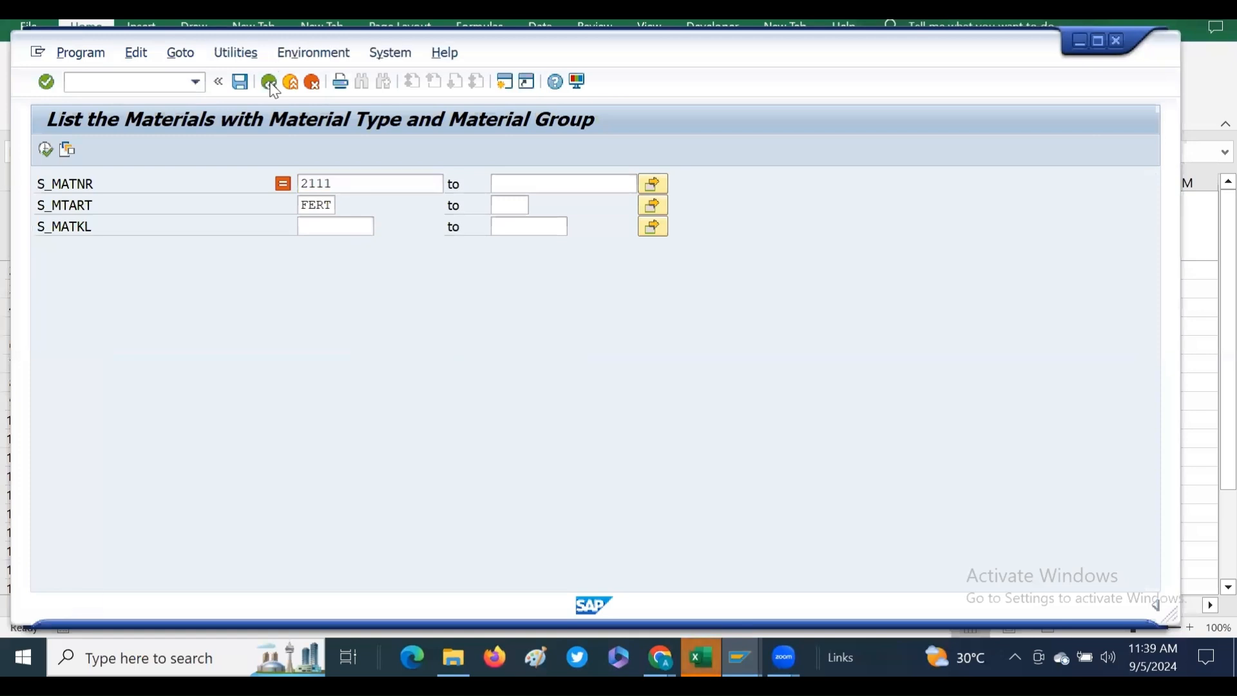
left_click(270, 85)
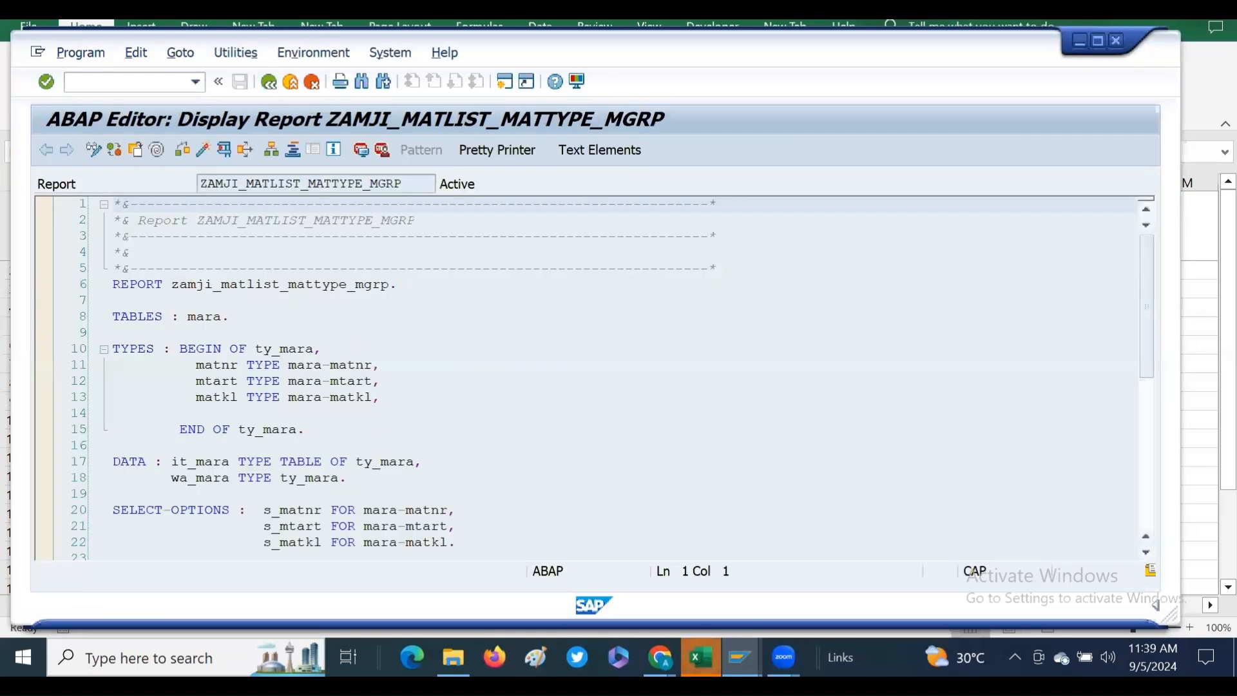
mouse_move(701, 657)
left_click(737, 577)
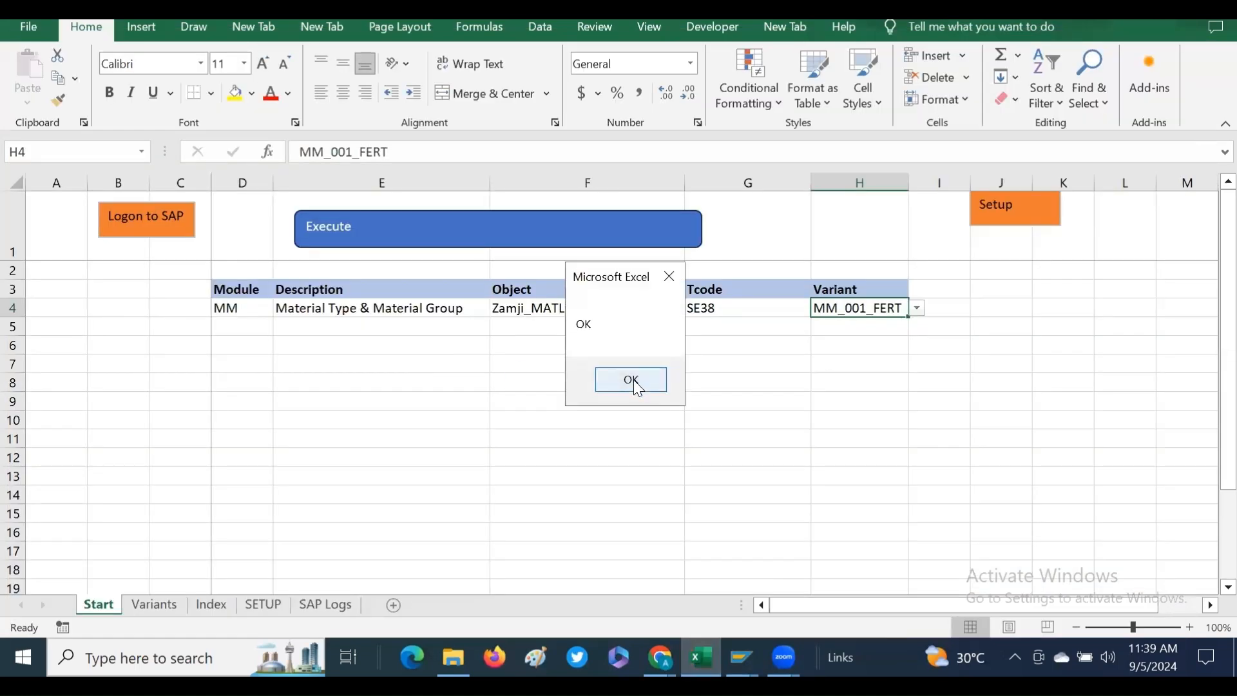
- Dismiss the macro messages and execute the material report from Excel with variant MM_001_FERT
left_click(631, 380)
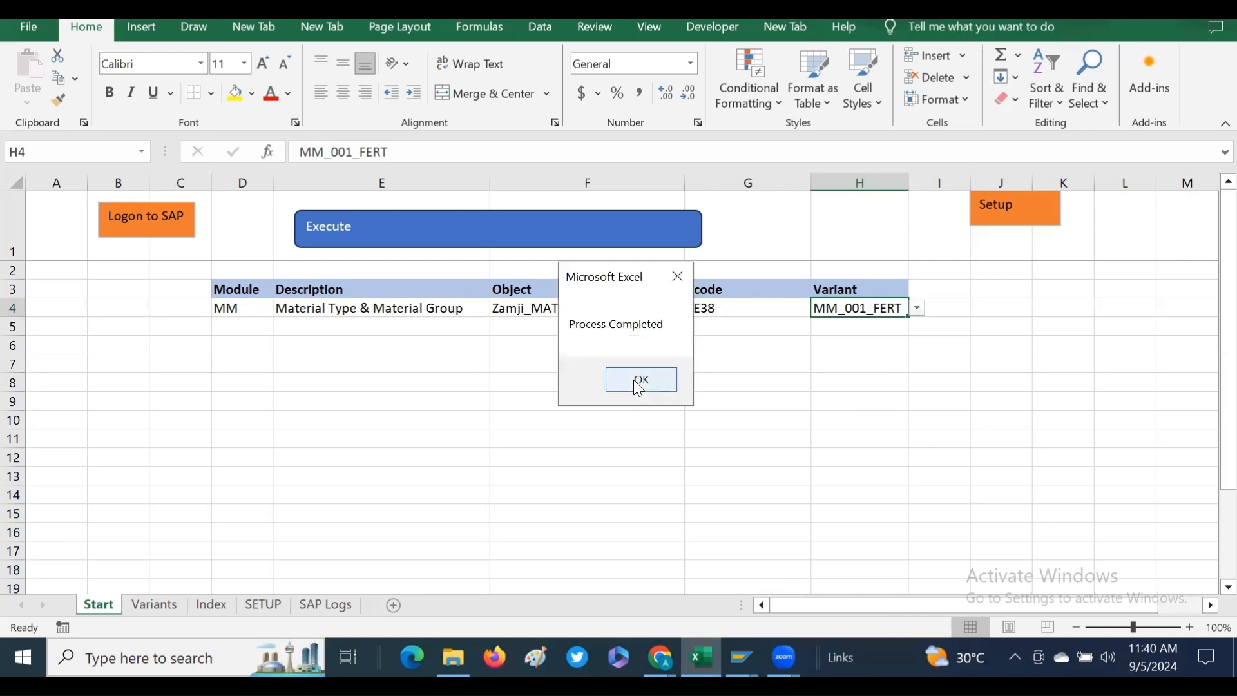
left_click(636, 381)
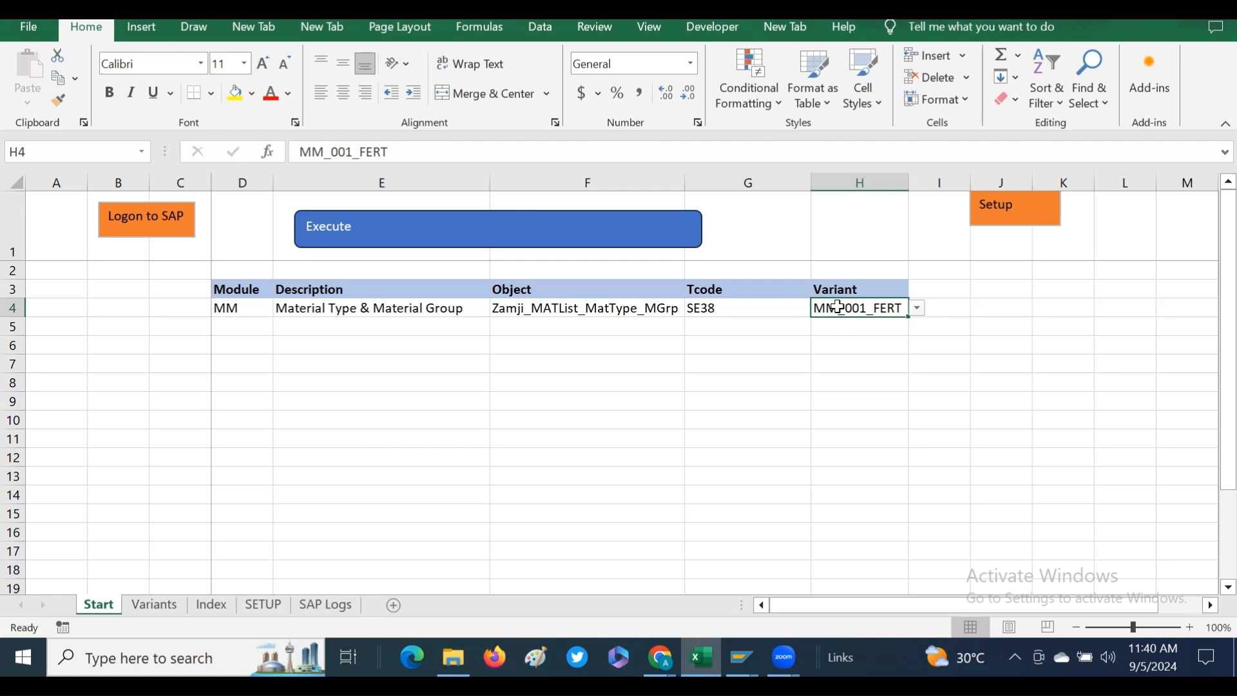
left_click(409, 236)
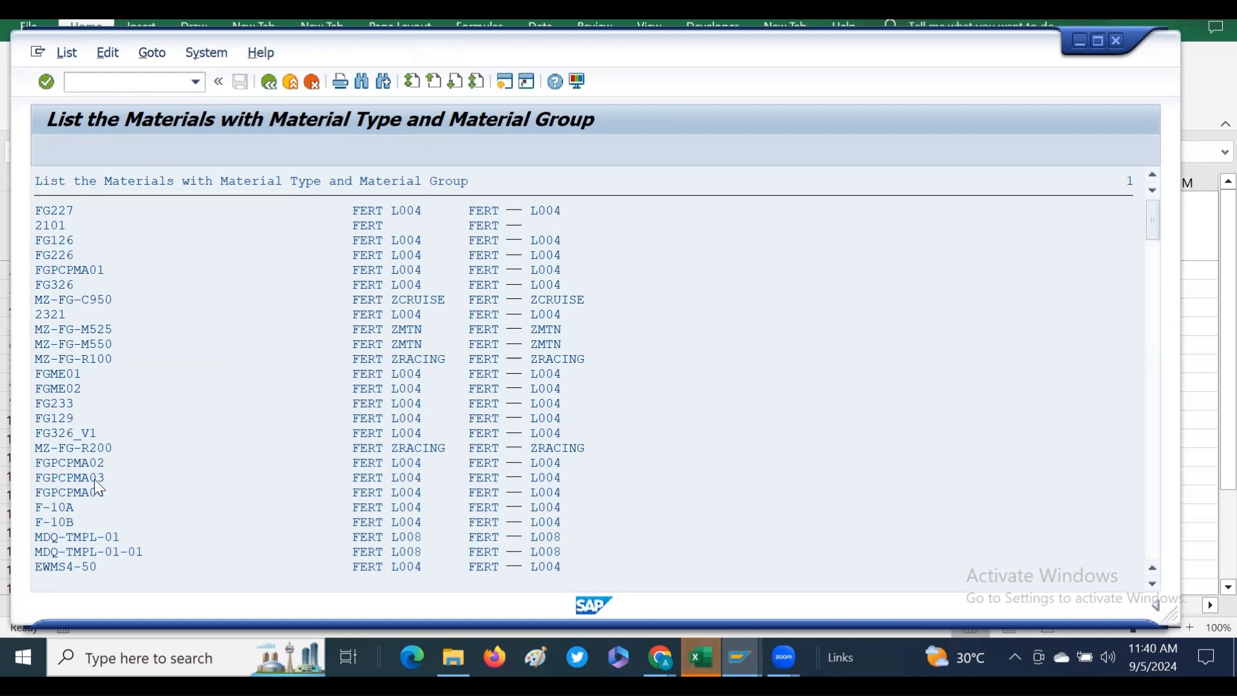
- Rerun the material list from the selection screen to review the variant's output, and return to the selections
left_click(269, 82)
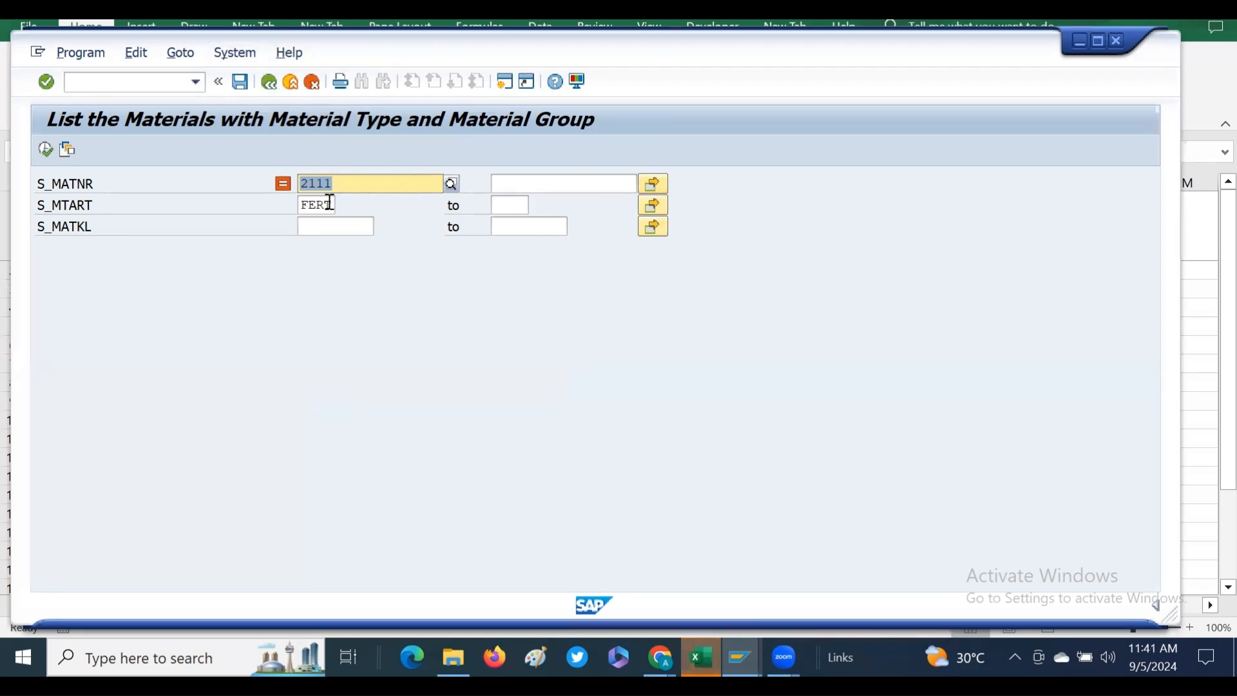
left_click(45, 149)
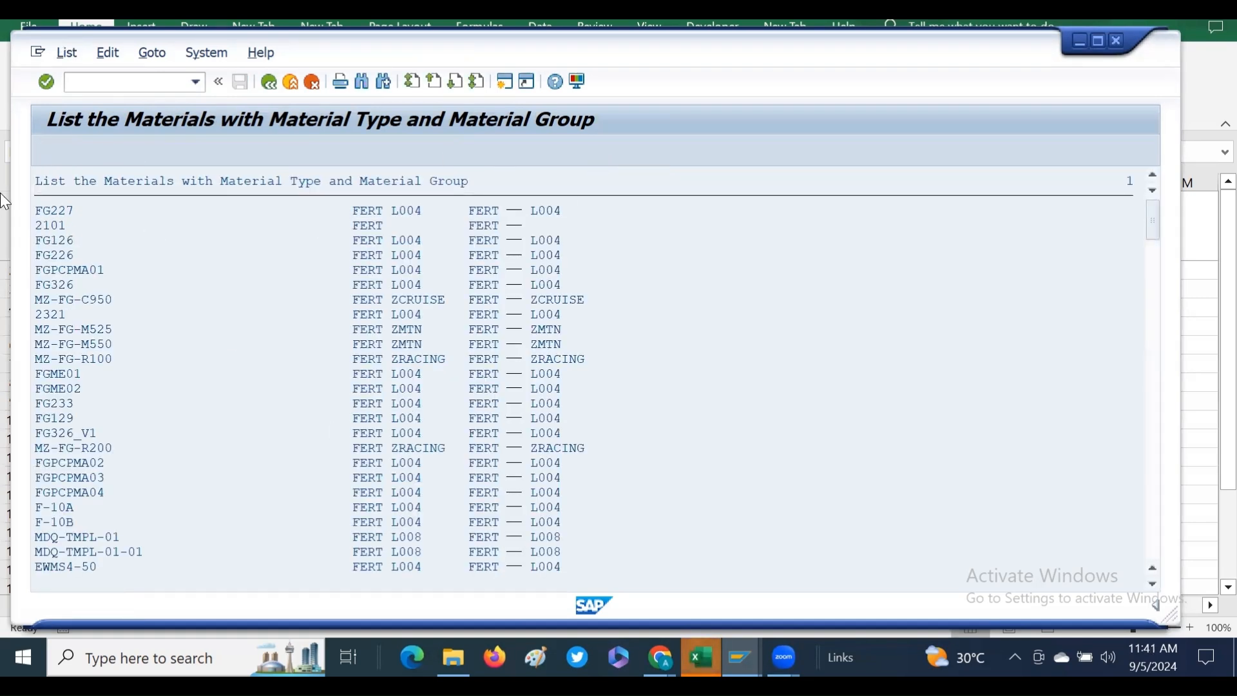
left_click(270, 83)
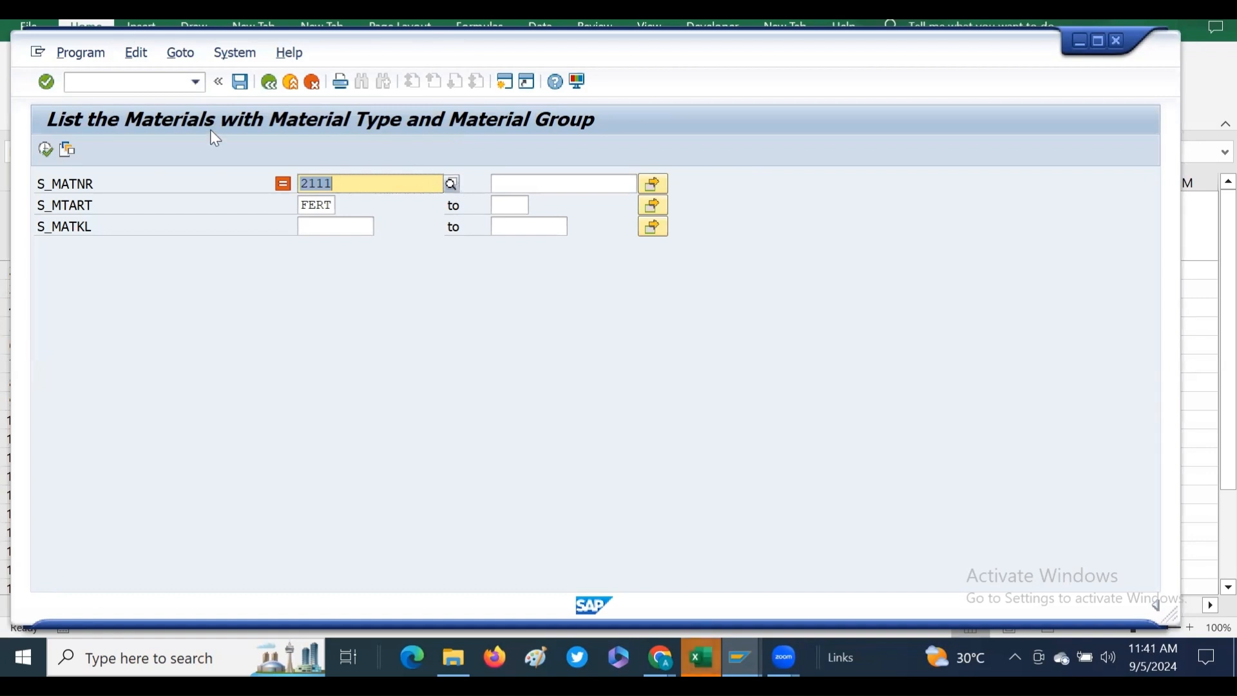
left_click(43, 148)
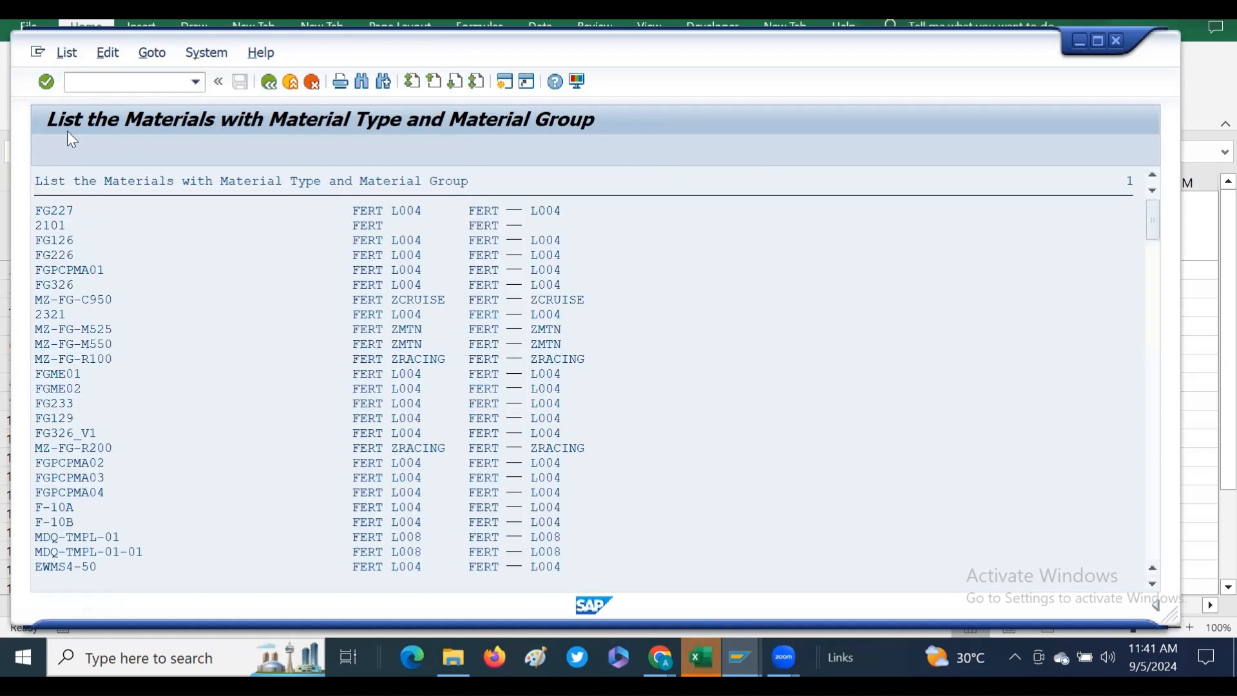
left_click(270, 81)
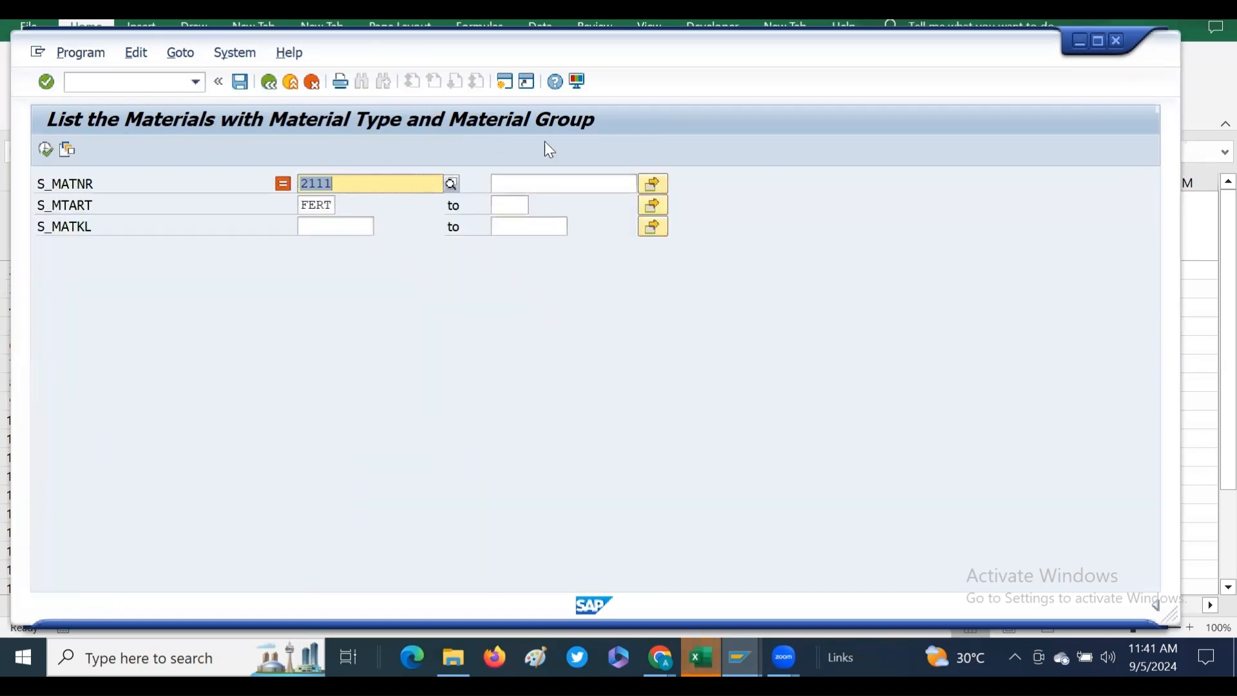
- Add 2101 to the excluded single values of S_MATNR and run the material list
left_click(658, 188)
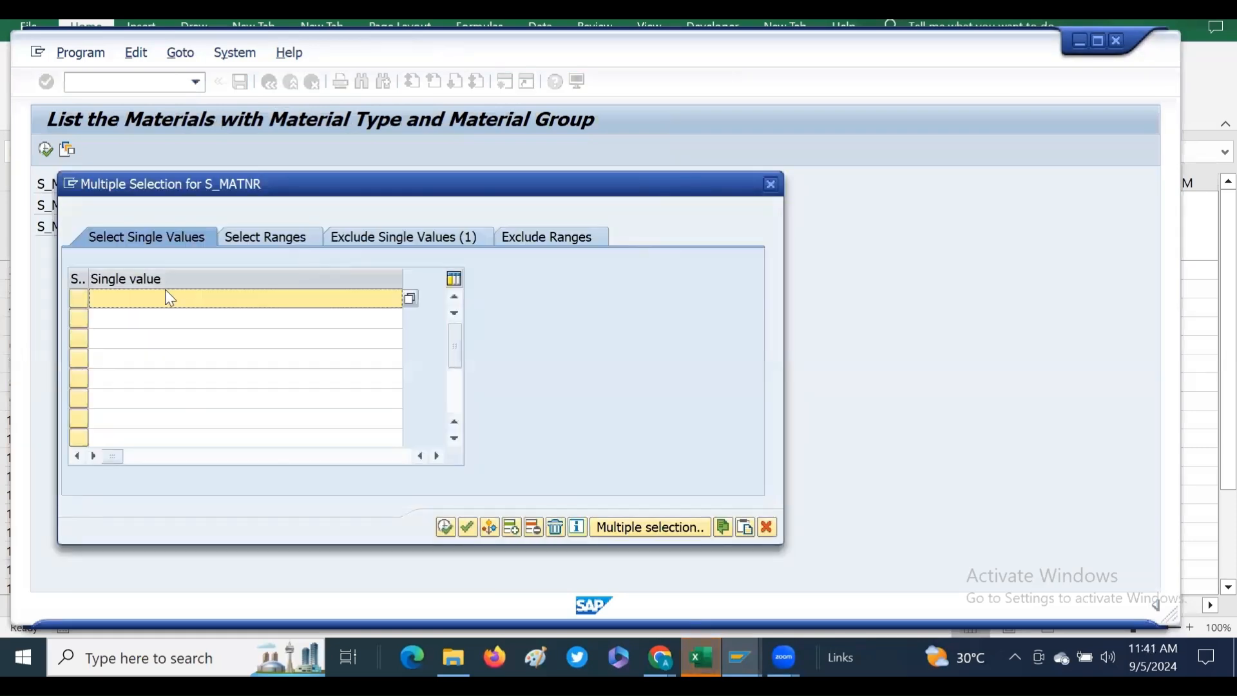
left_click(404, 237)
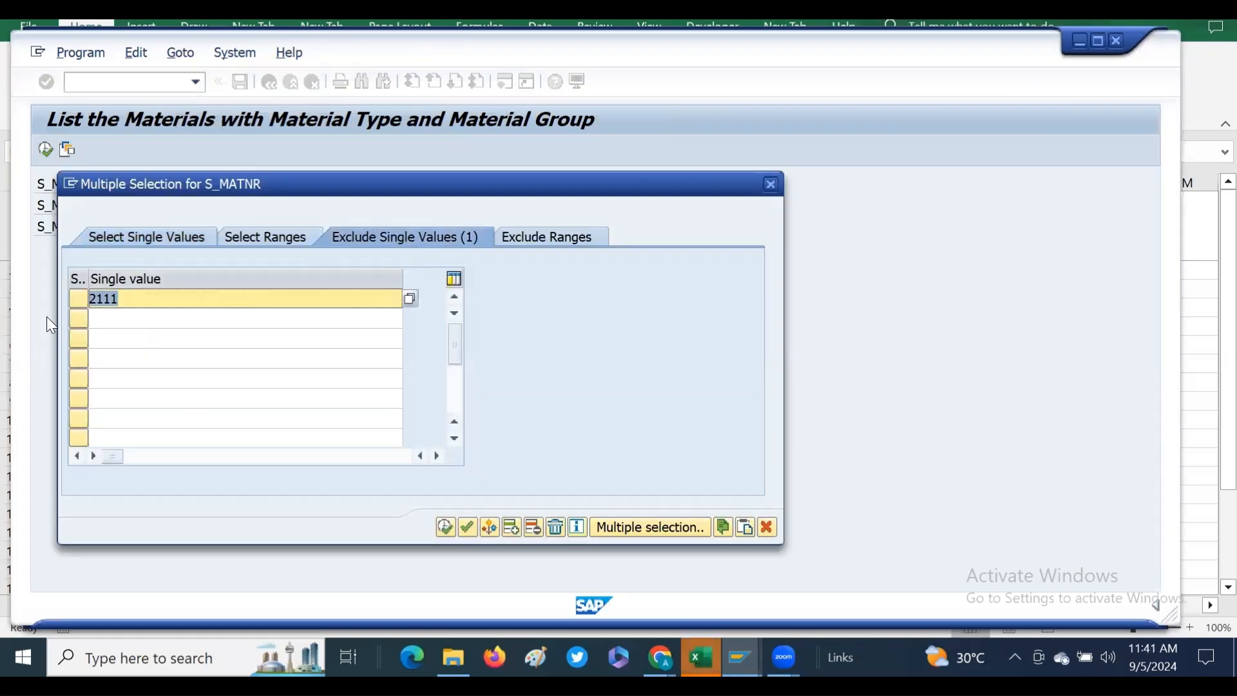
left_click(142, 319)
type("2101")
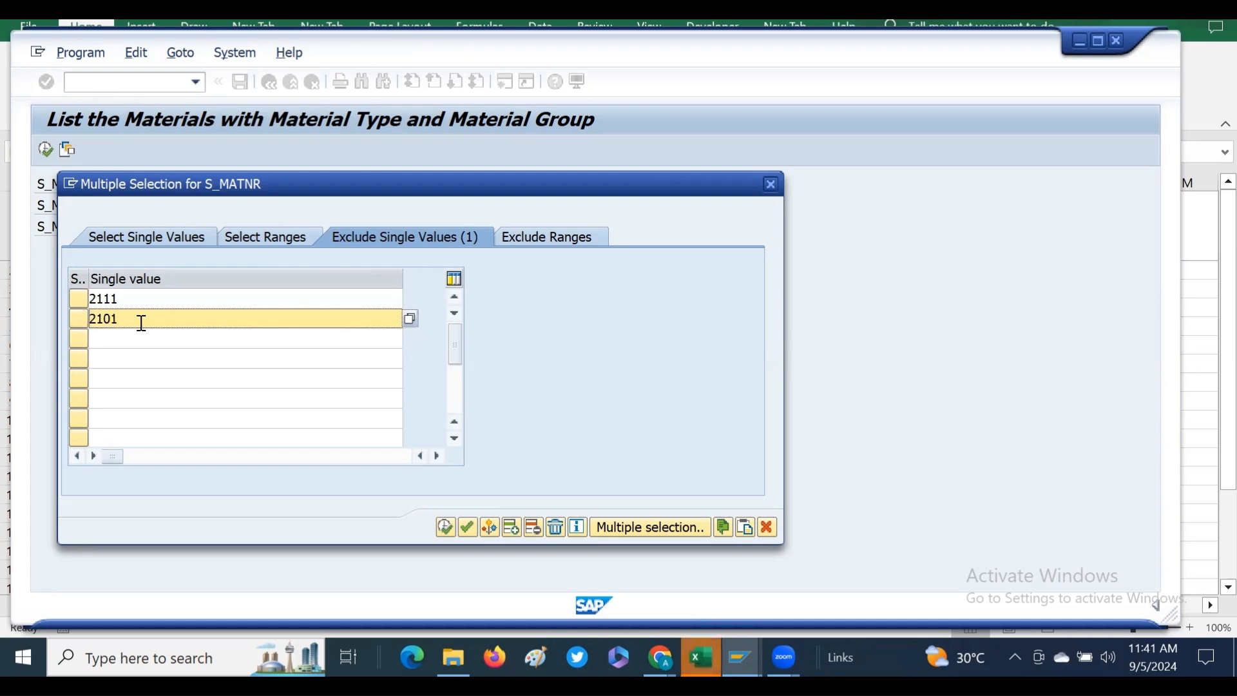
left_click(446, 527)
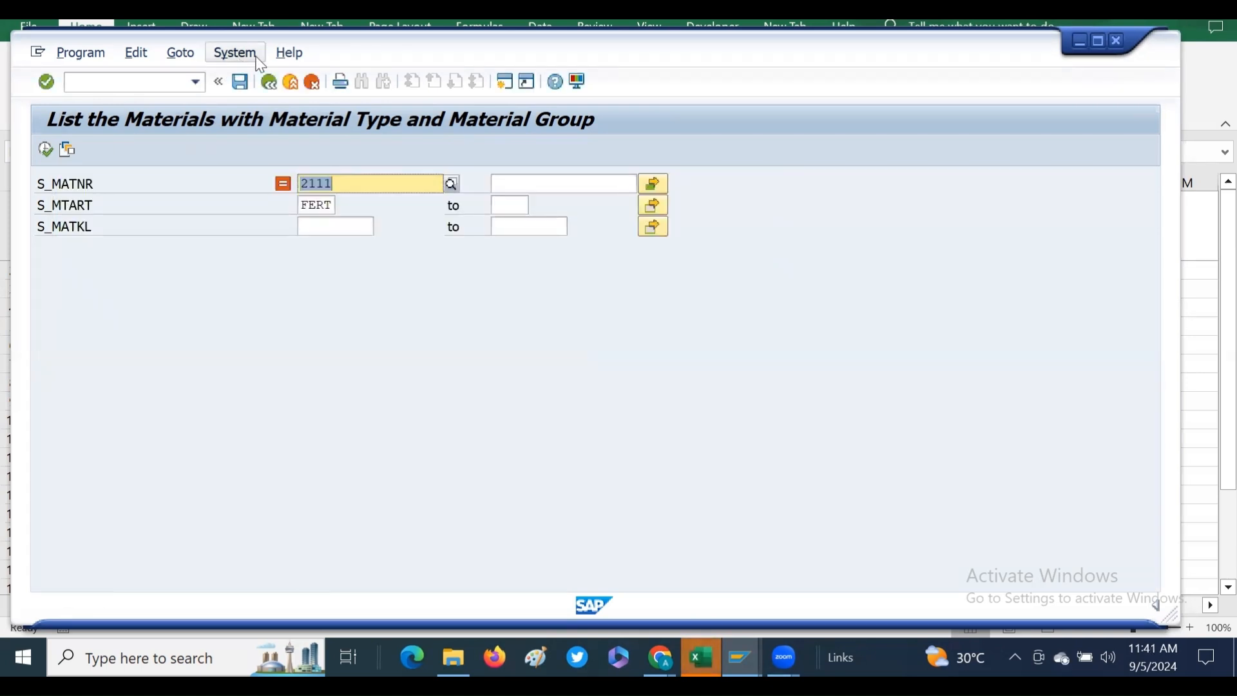
left_click(41, 150)
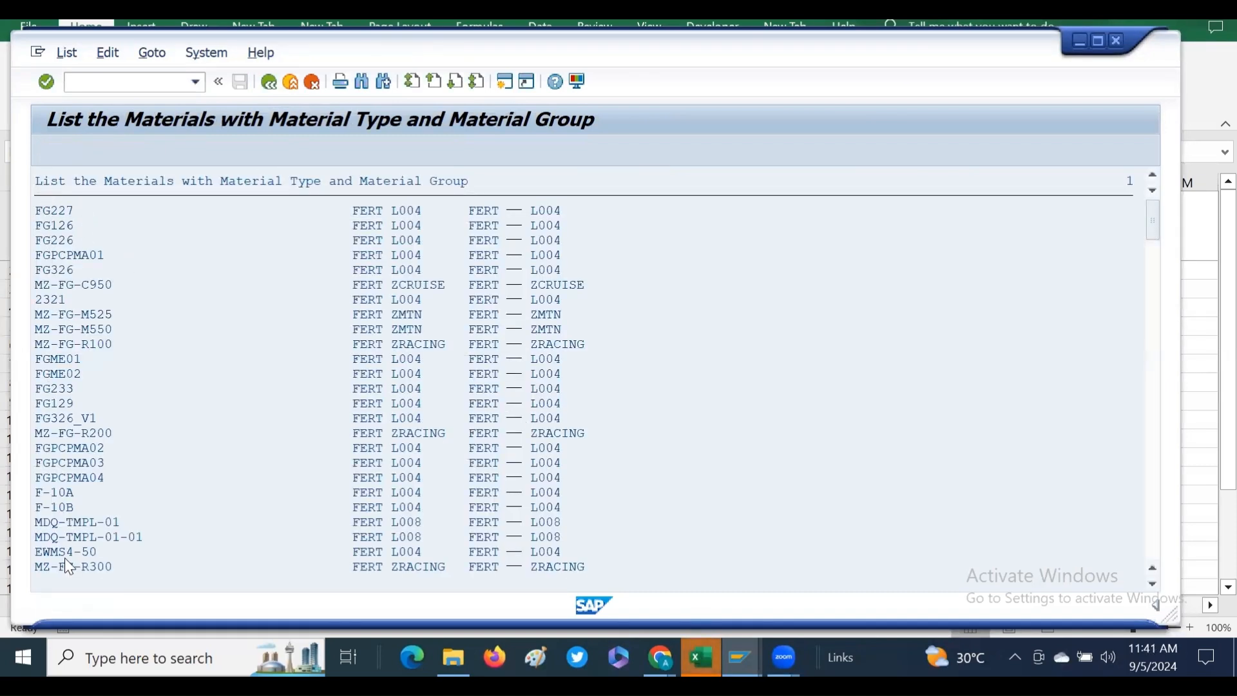
- Return to the selection screen and save the selections as a new variant named MM_001_FERT_EX
left_click(270, 83)
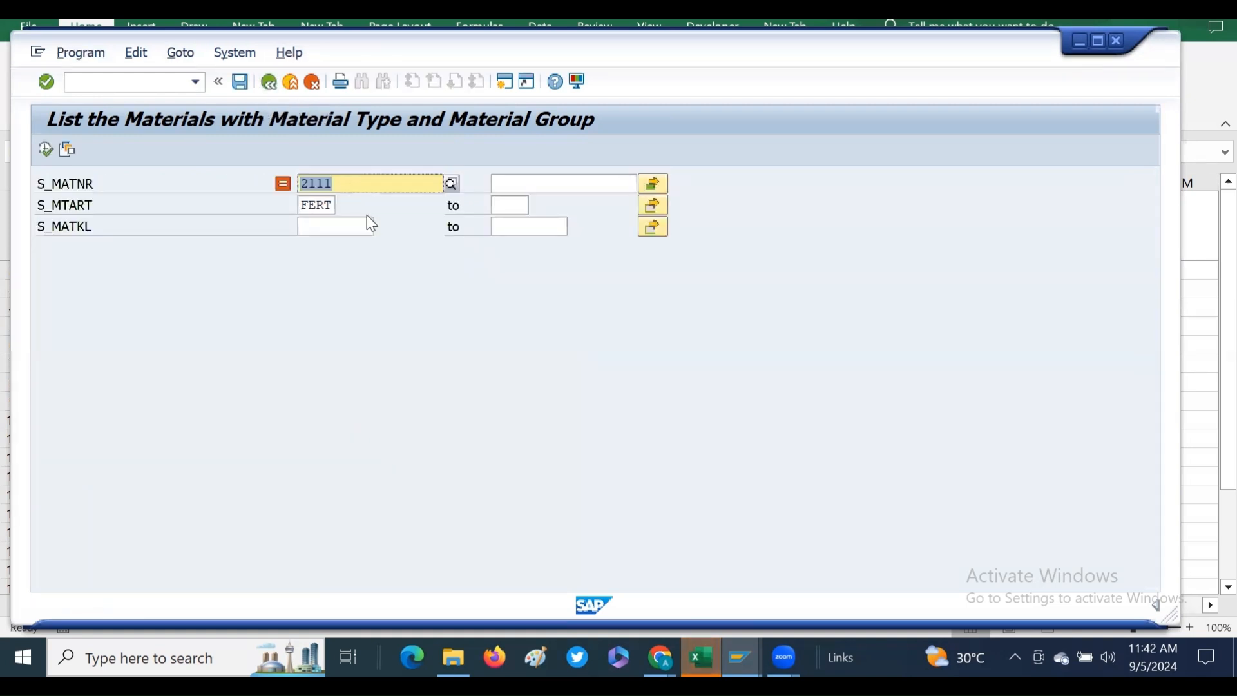
left_click(181, 55)
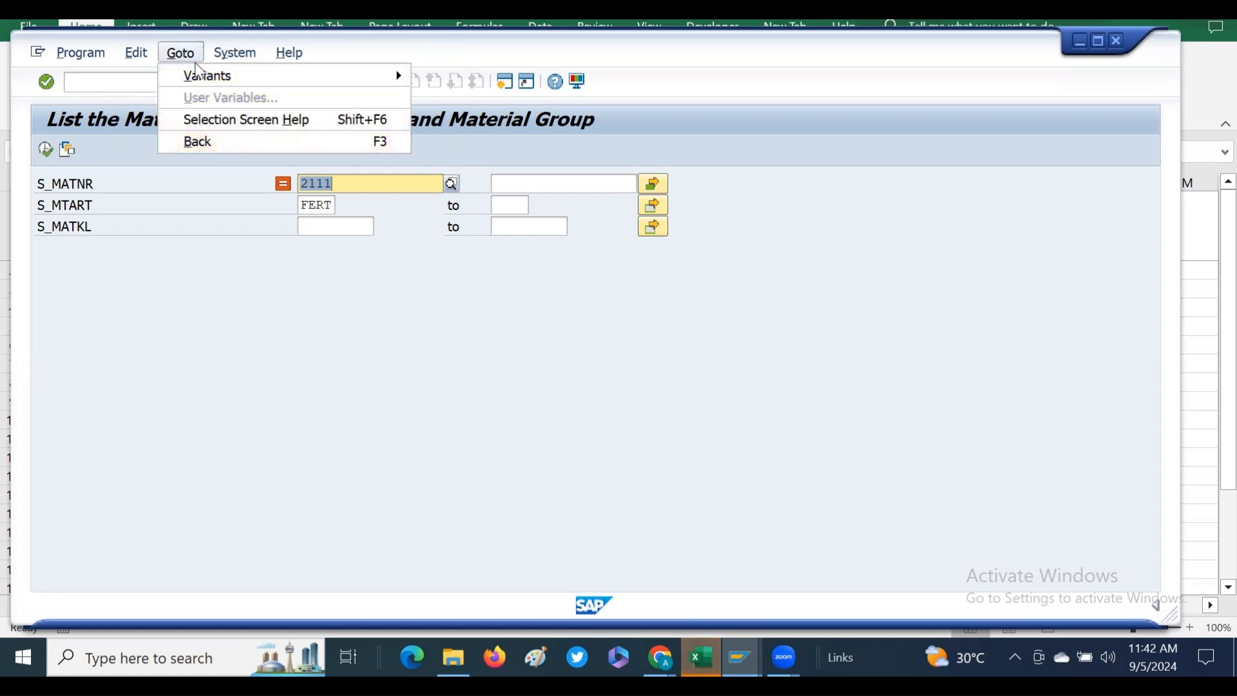
mouse_move(203, 77)
left_click(473, 138)
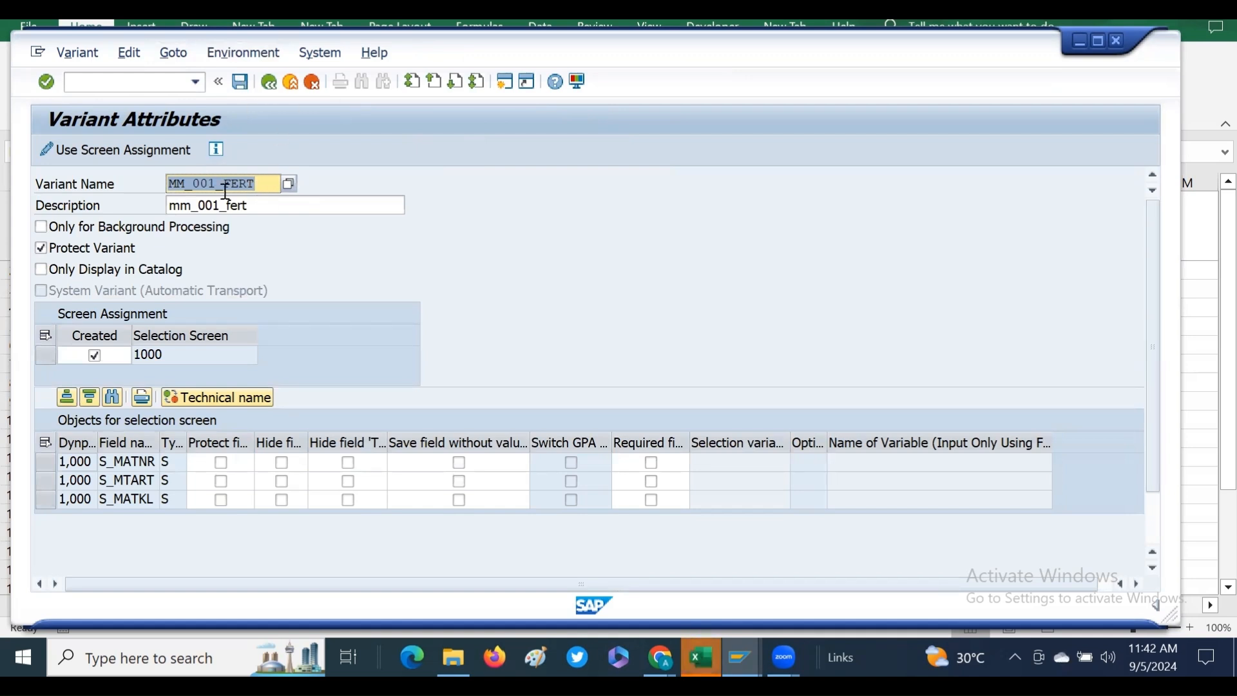
left_click(218, 183)
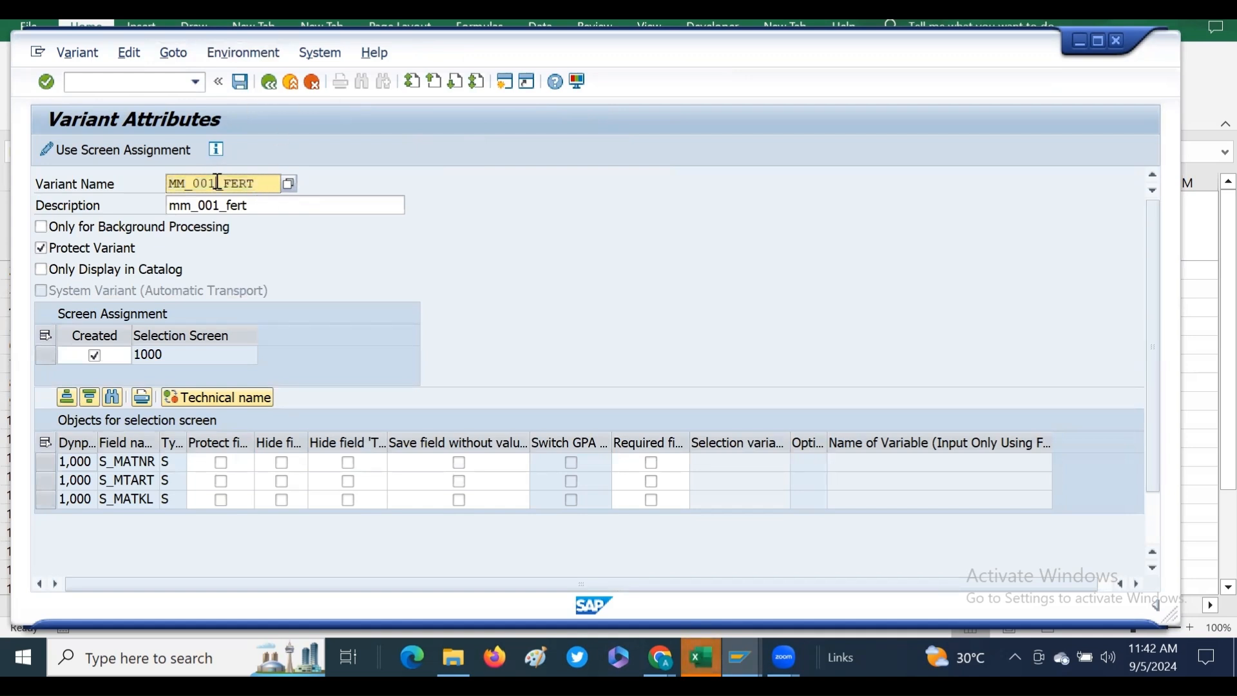
left_click(262, 181)
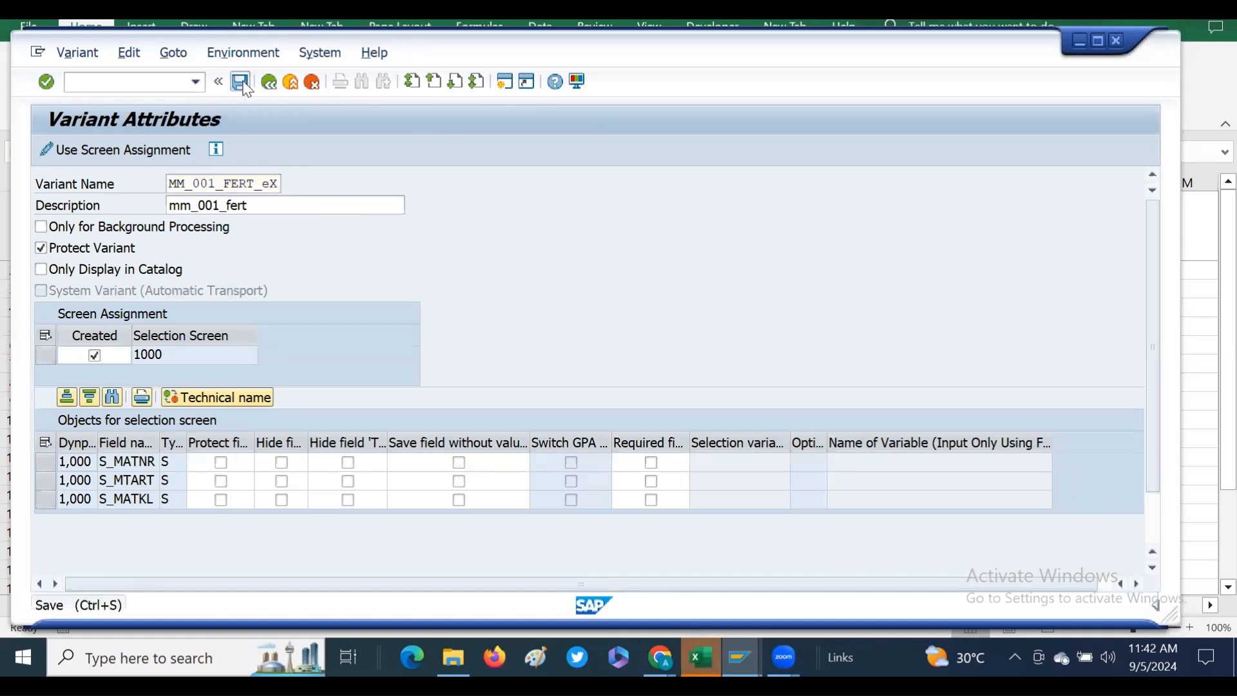
left_click(241, 82)
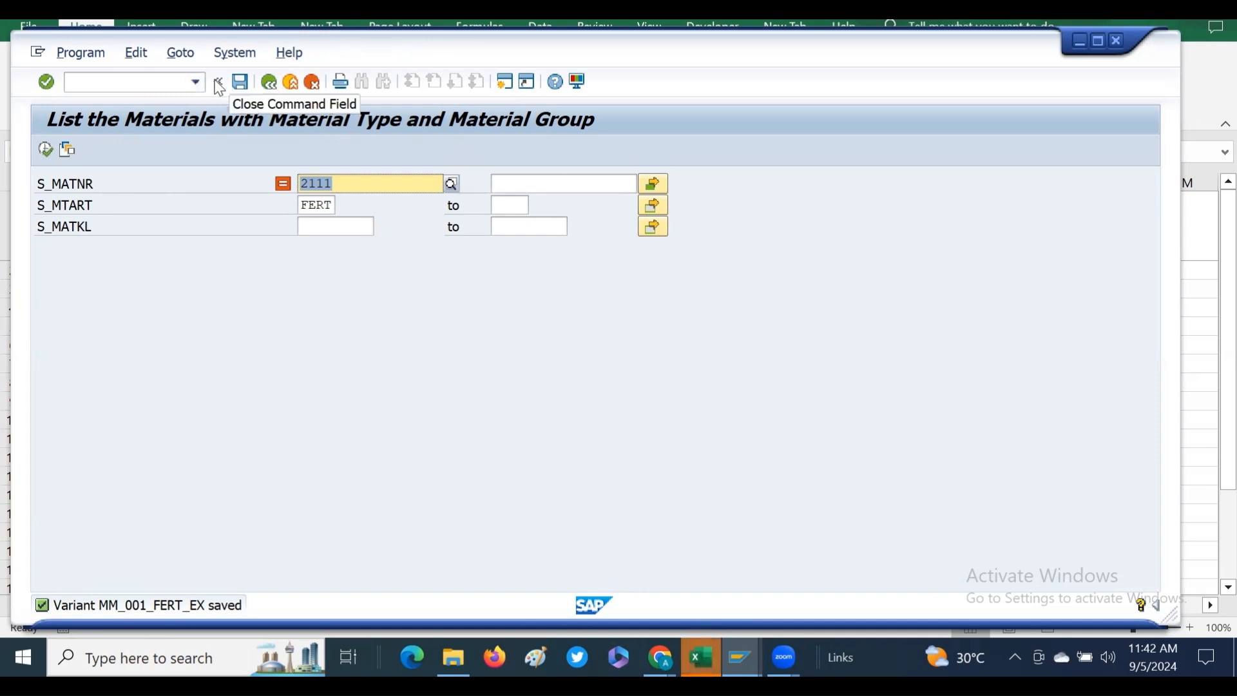
- Load the variant MM_001_FERT_EX into the selection screen from the program's variant directory
left_click(181, 53)
mouse_move(248, 82)
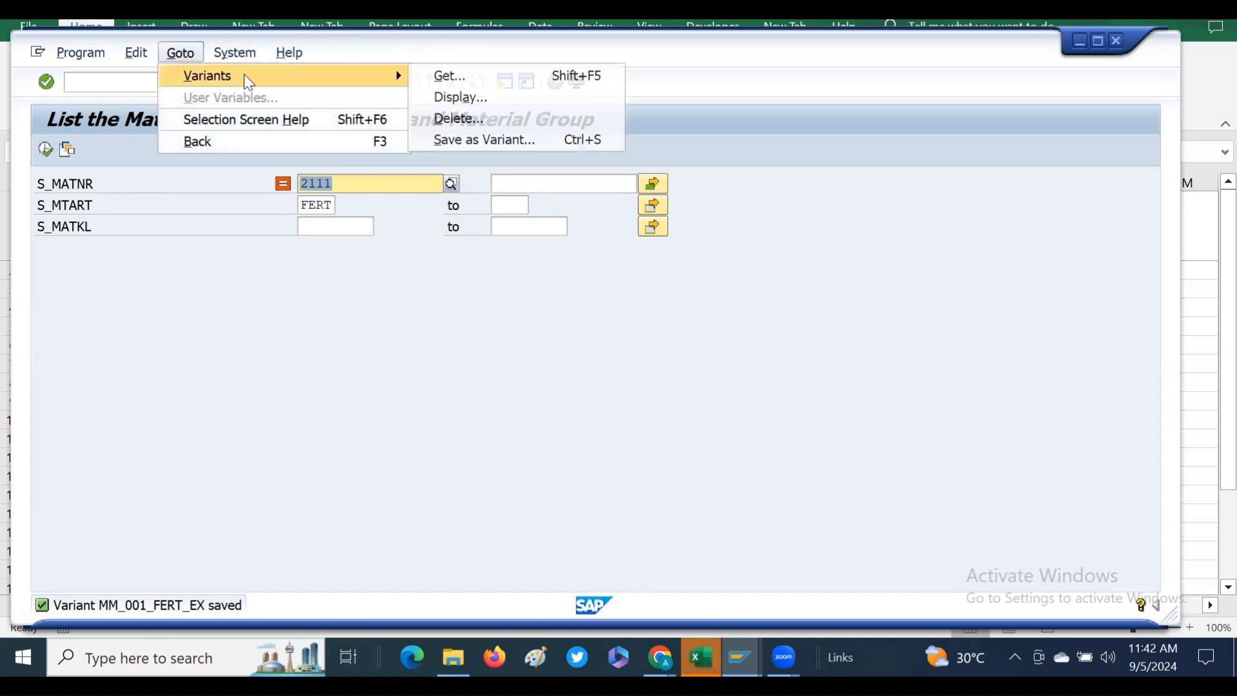
left_click(439, 72)
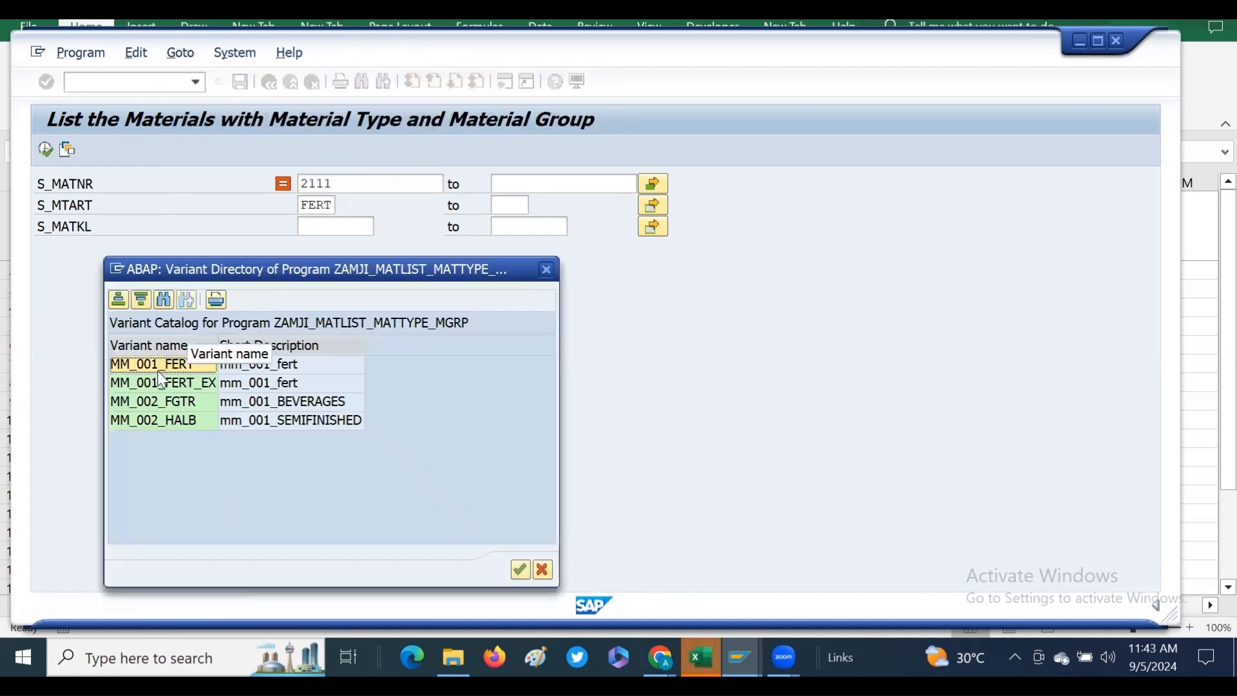
double_click(205, 384)
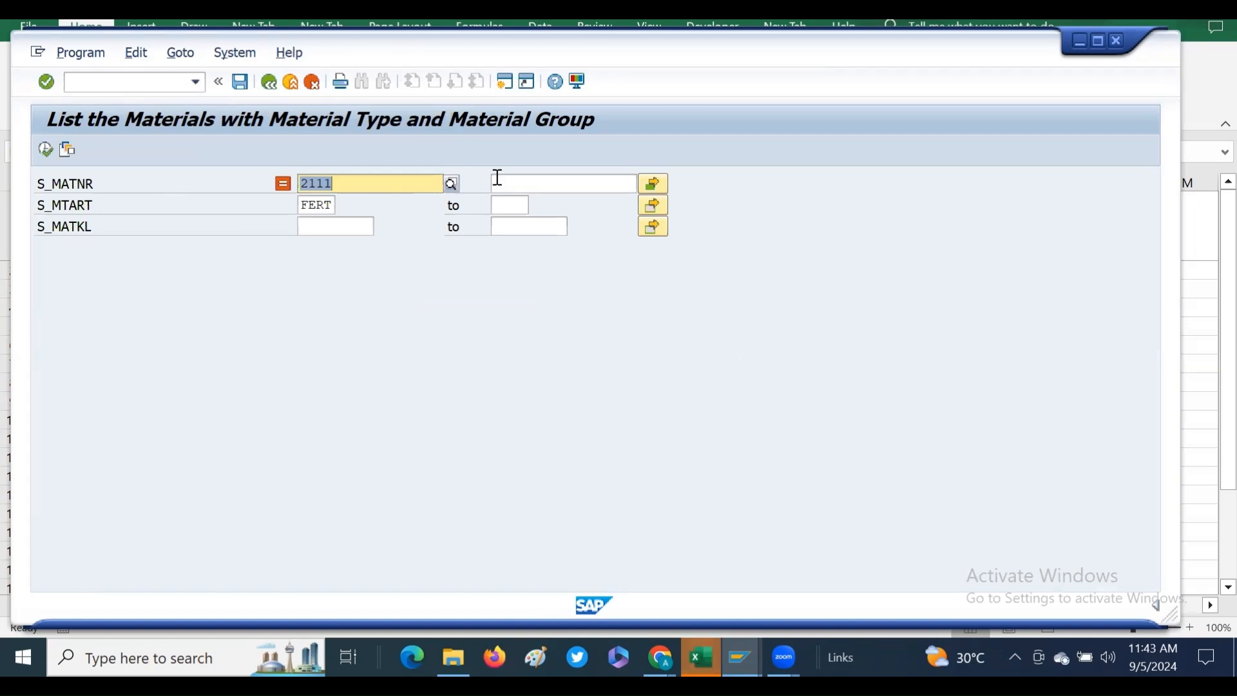
- Examine the excluded single values and the range selections of S_MATNR in the loaded variant, and close the multiple selection
left_click(654, 184)
left_click(378, 234)
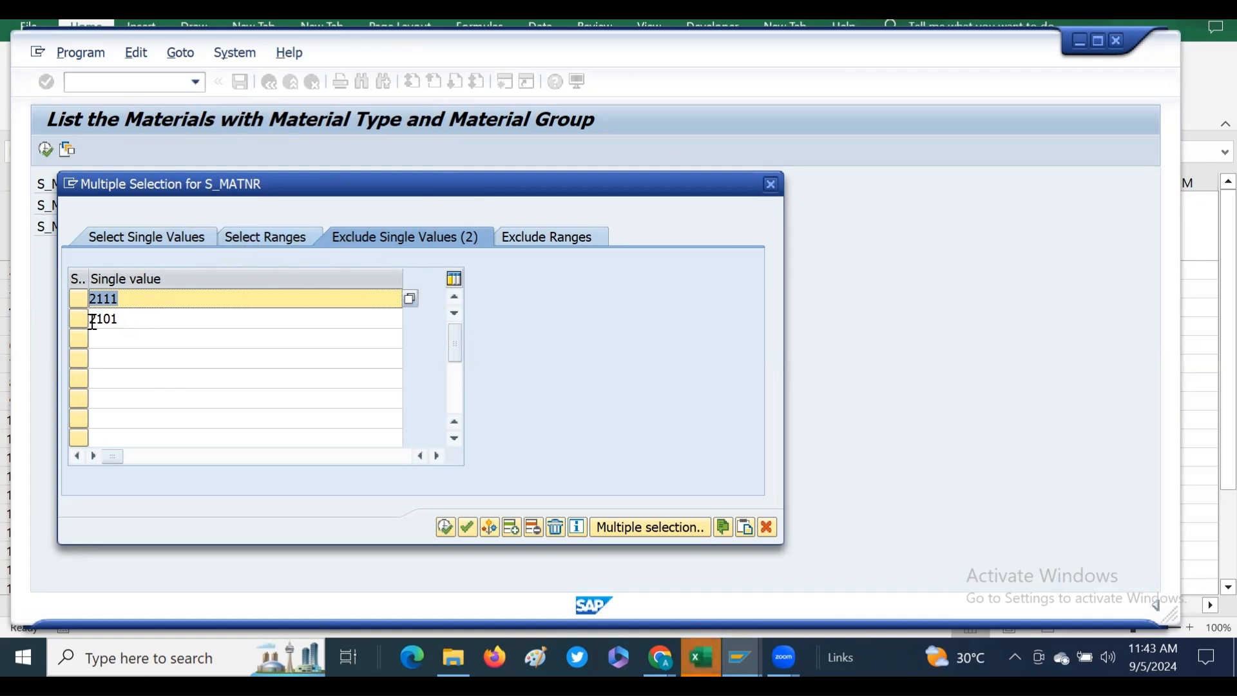
left_click(262, 245)
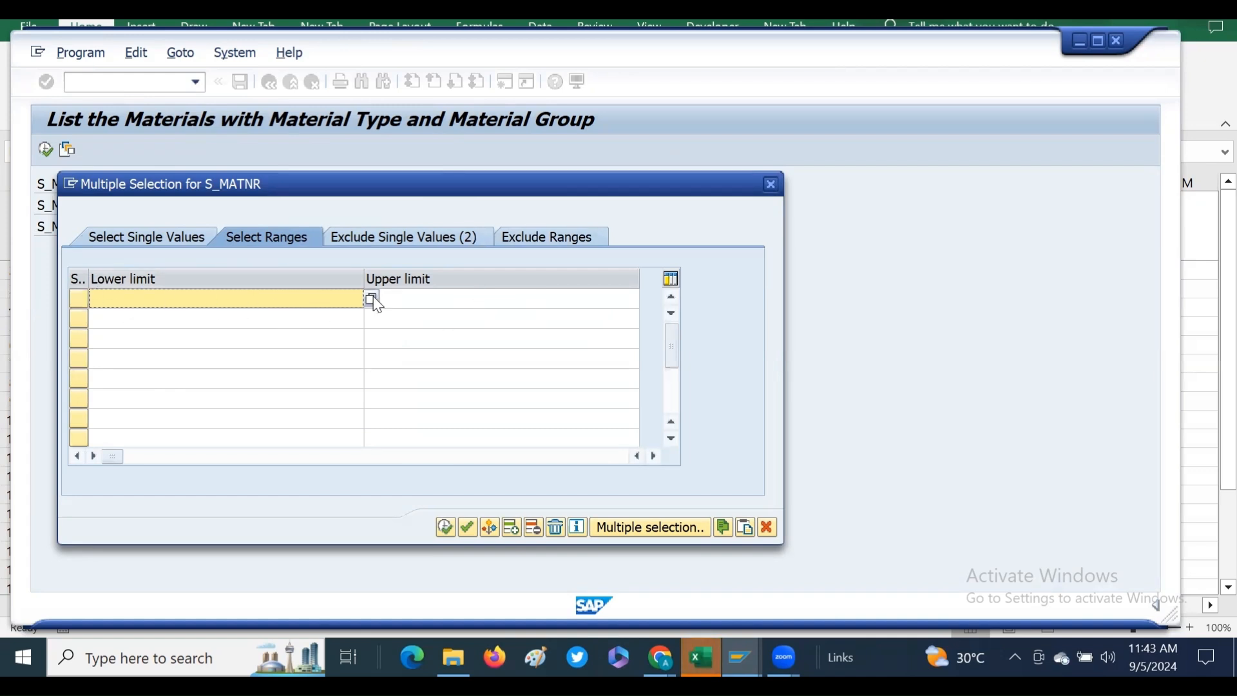
left_click(383, 243)
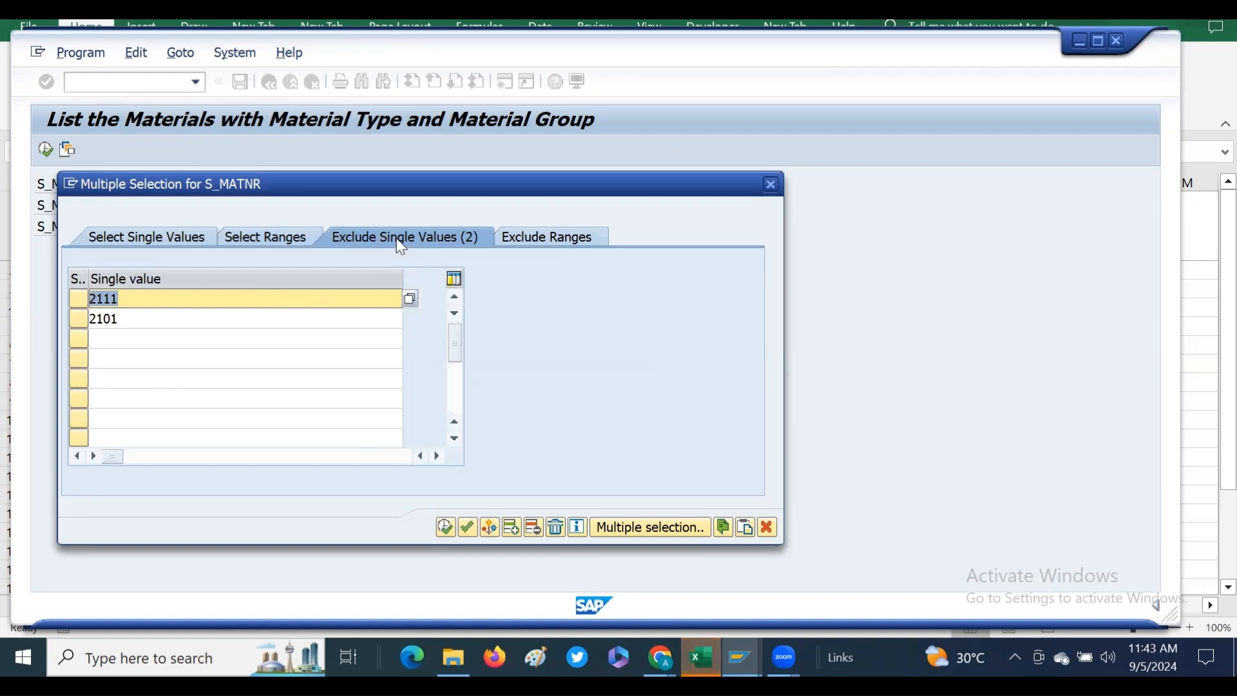
left_click(525, 235)
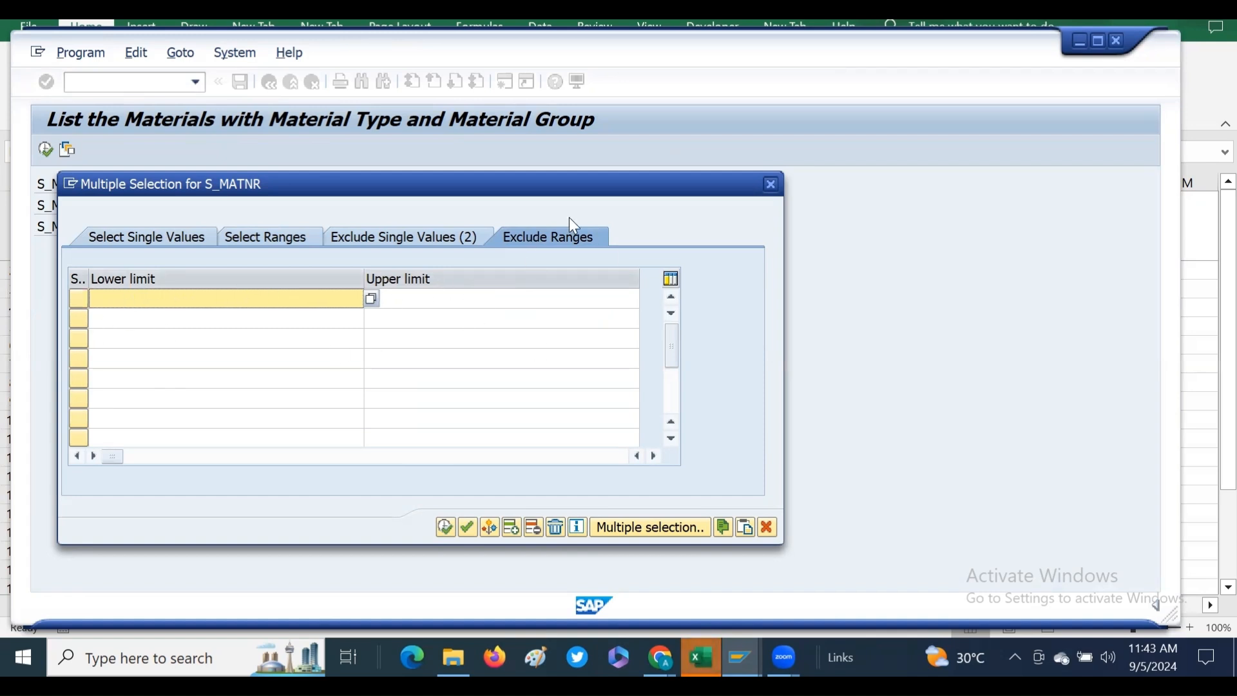
left_click(279, 240)
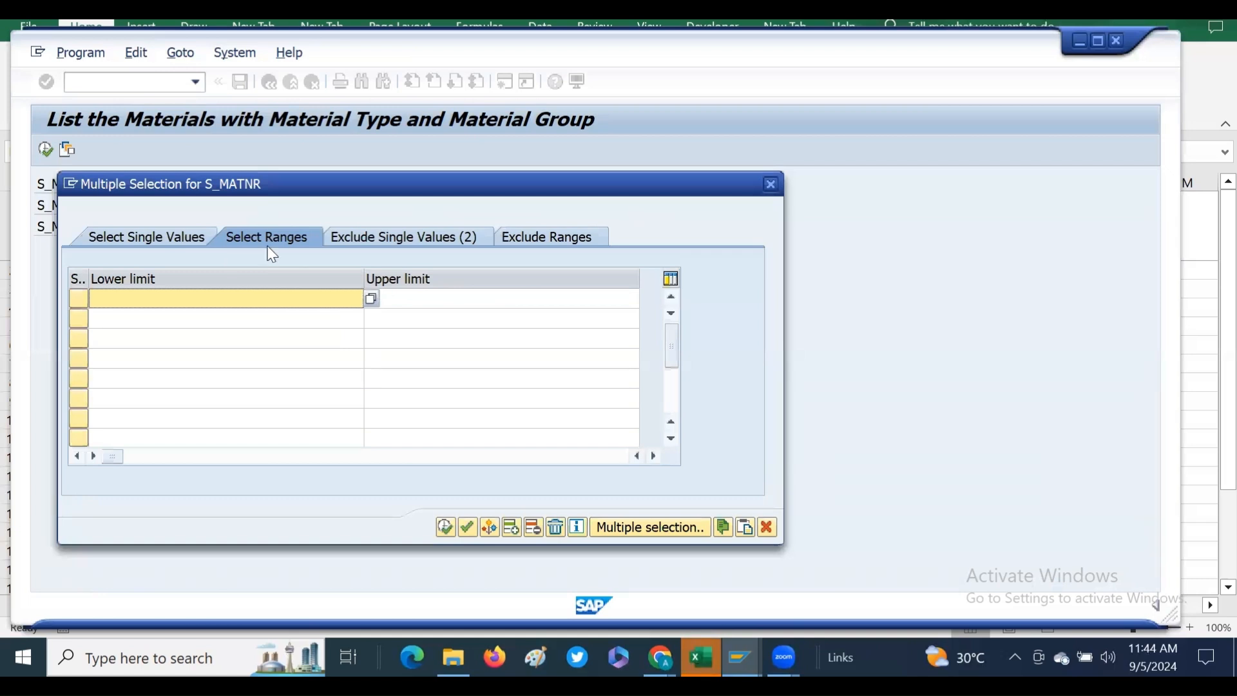
left_click(444, 527)
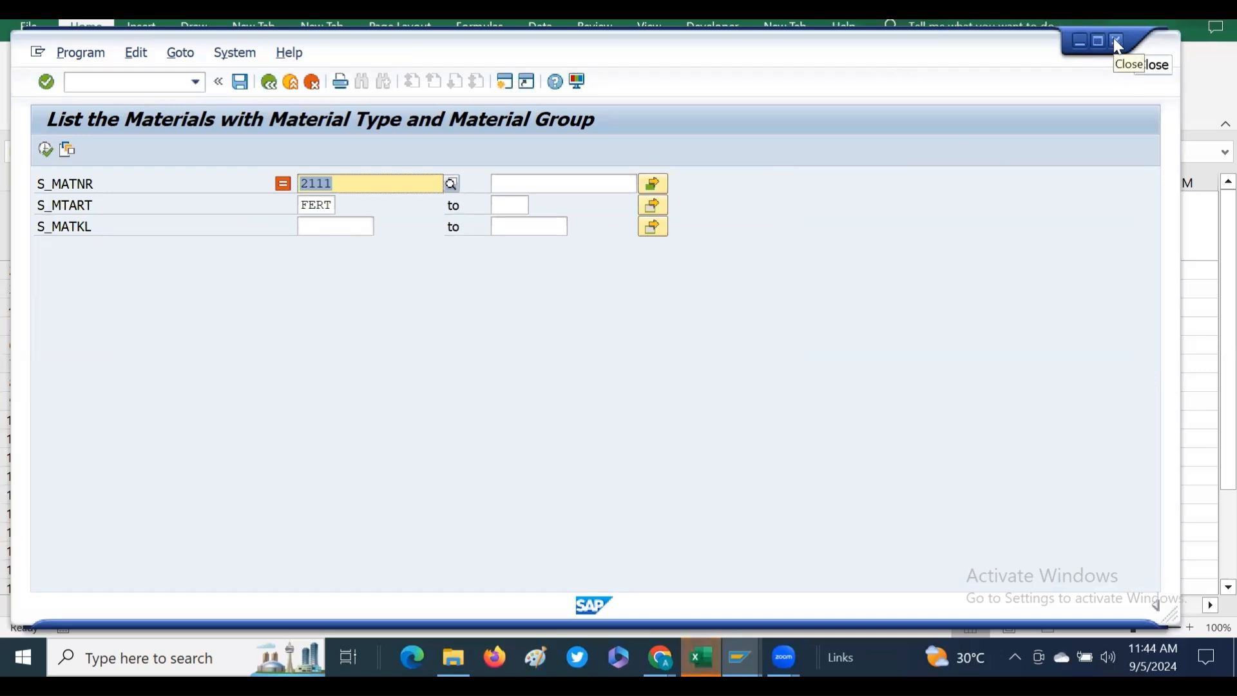
- Switch to the Excel workbook, dismiss the macro messages and check the variants offered in cell H4
mouse_move(701, 657)
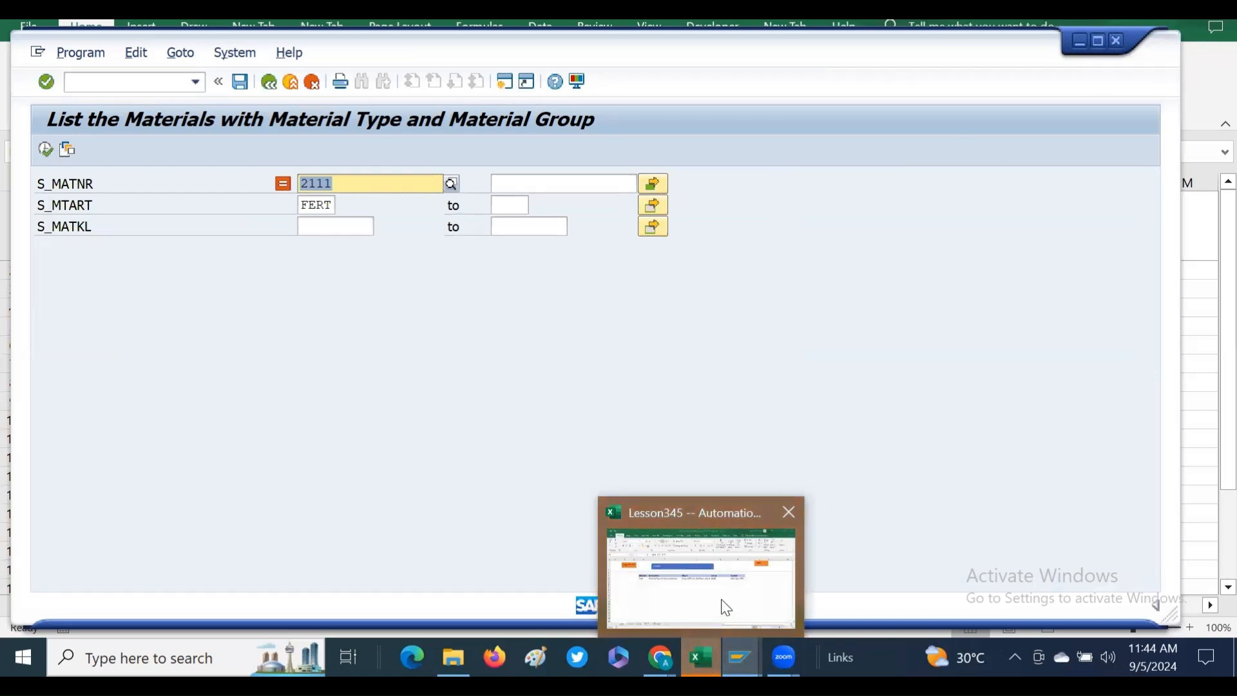
left_click(721, 598)
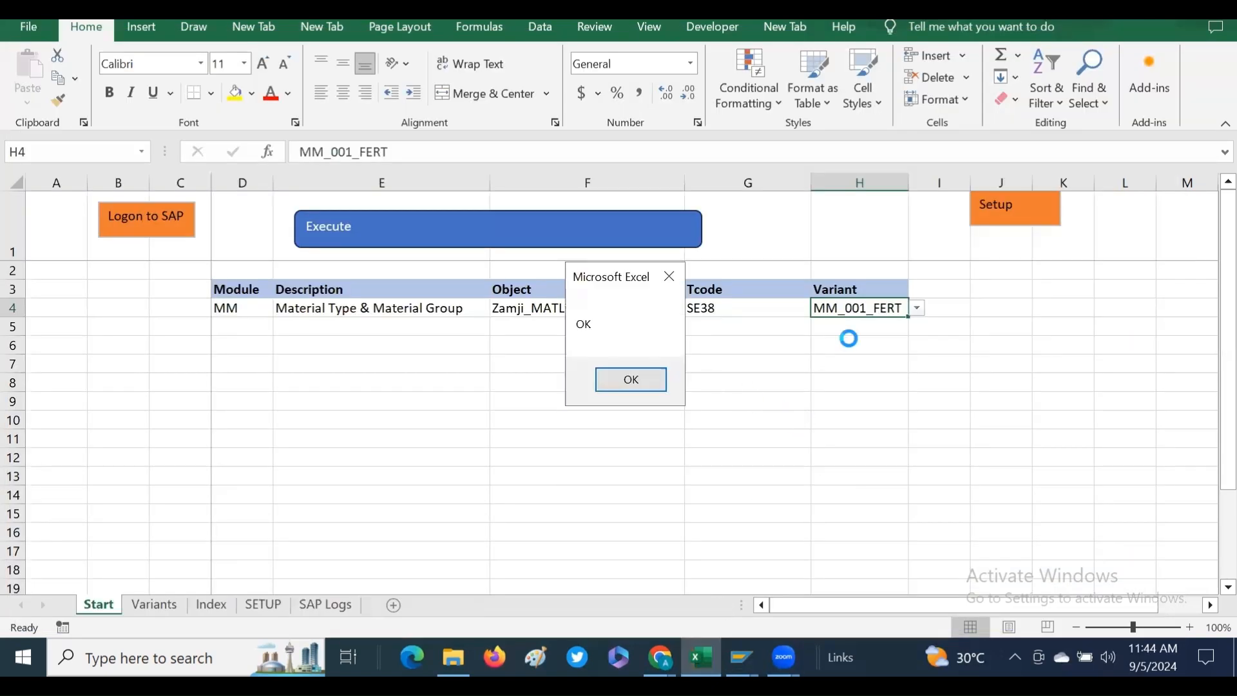
left_click(635, 380)
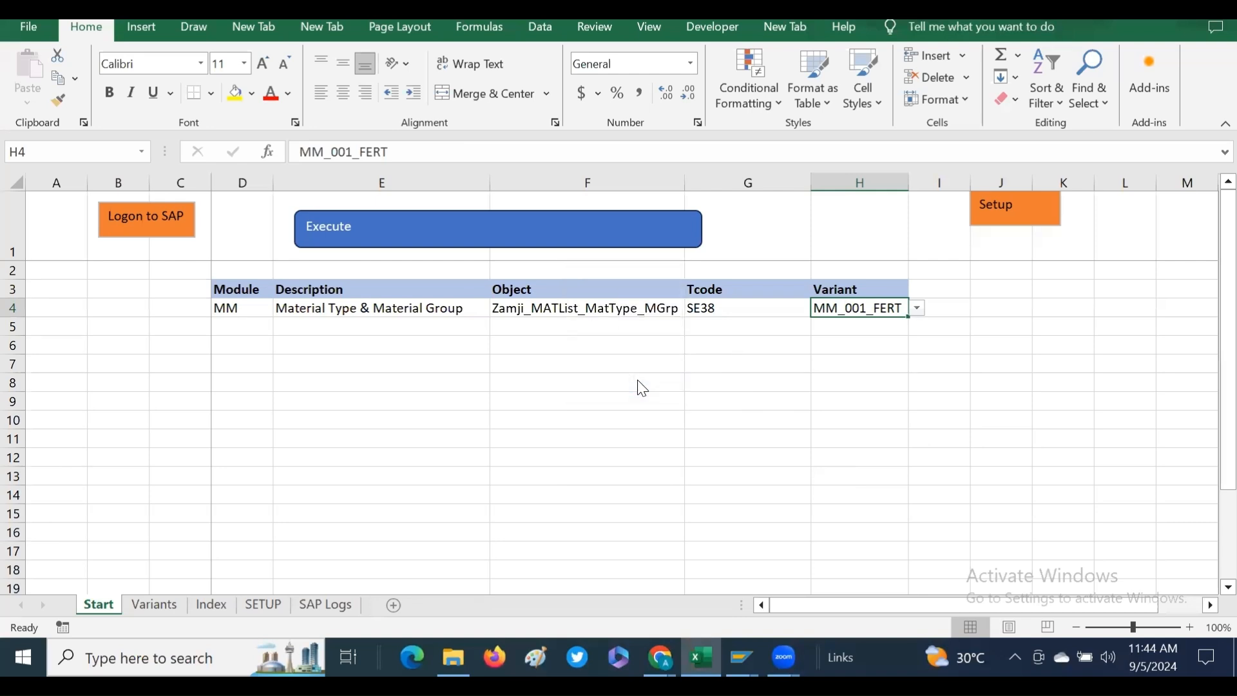
key("Return")
left_click(917, 309)
left_click(915, 308)
- Reselect module MM and the description Material Type & Material Group in row 4, and check the variants offered in H4
left_click(218, 307)
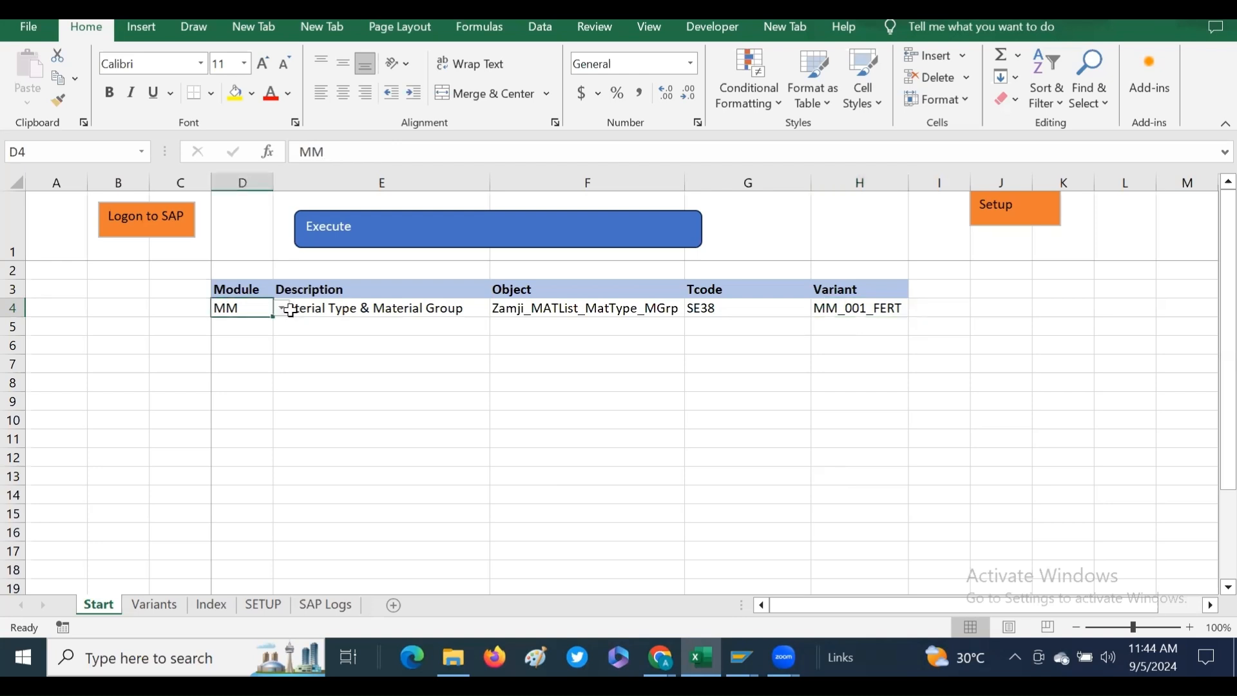
left_click(282, 308)
left_click(219, 393)
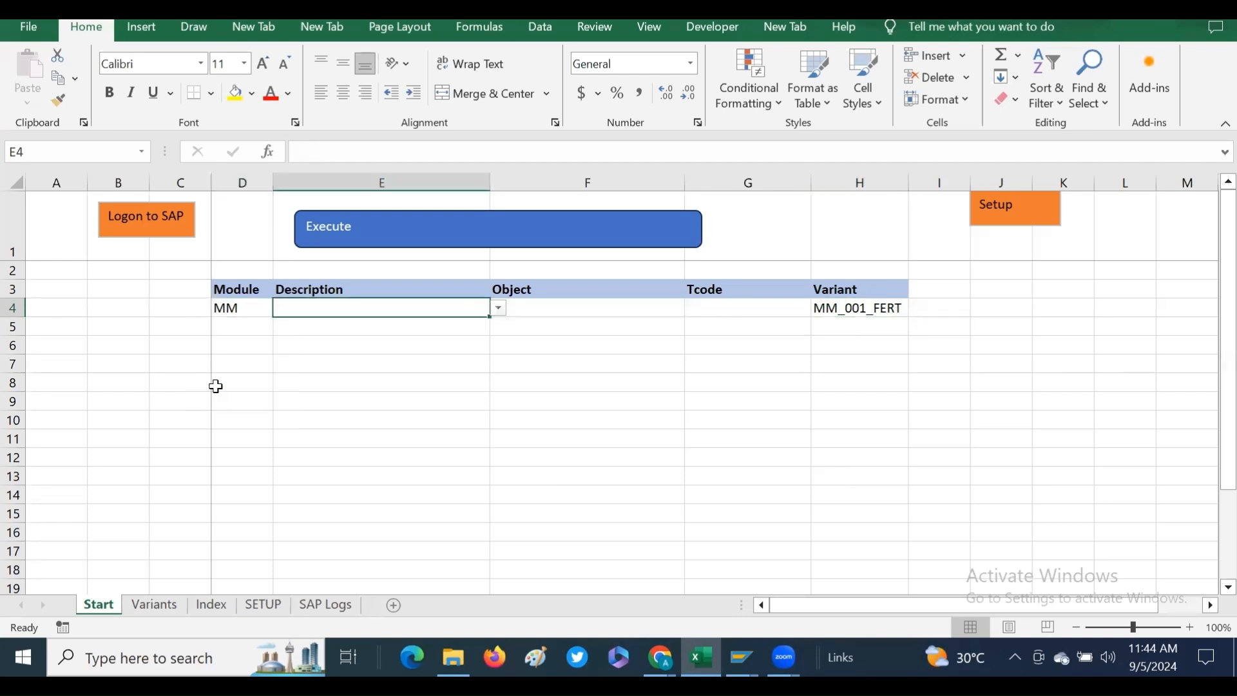
left_click(499, 308)
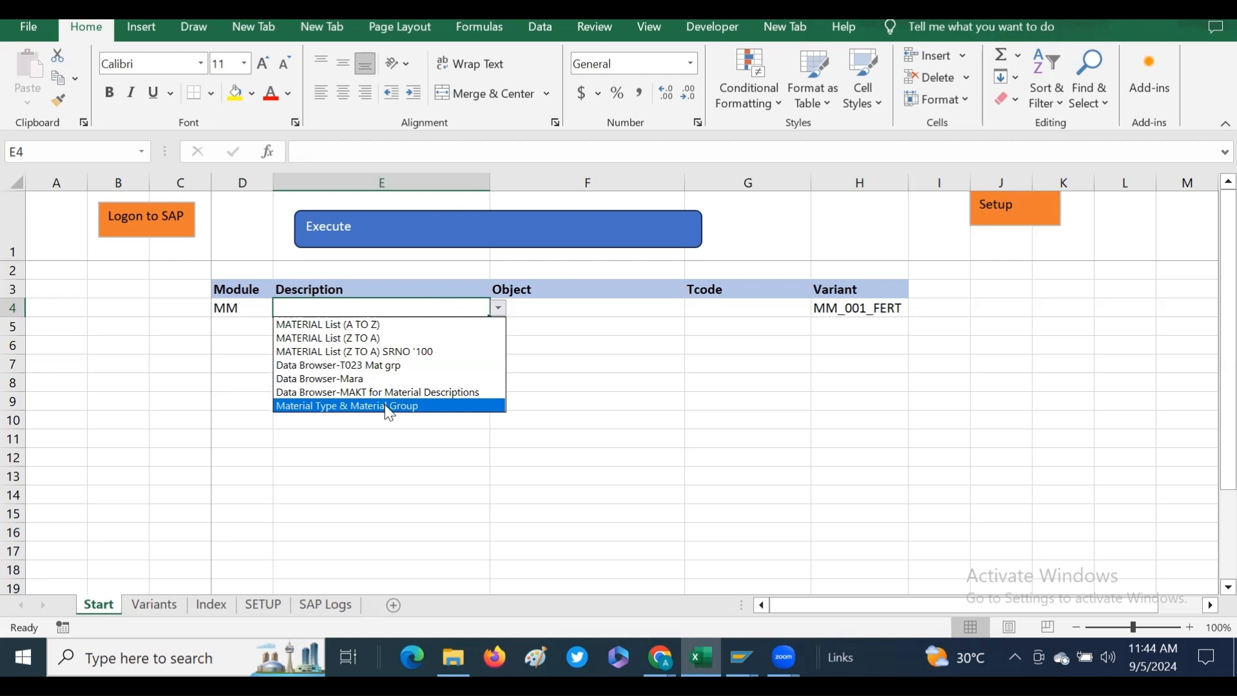
left_click(385, 403)
left_click(918, 308)
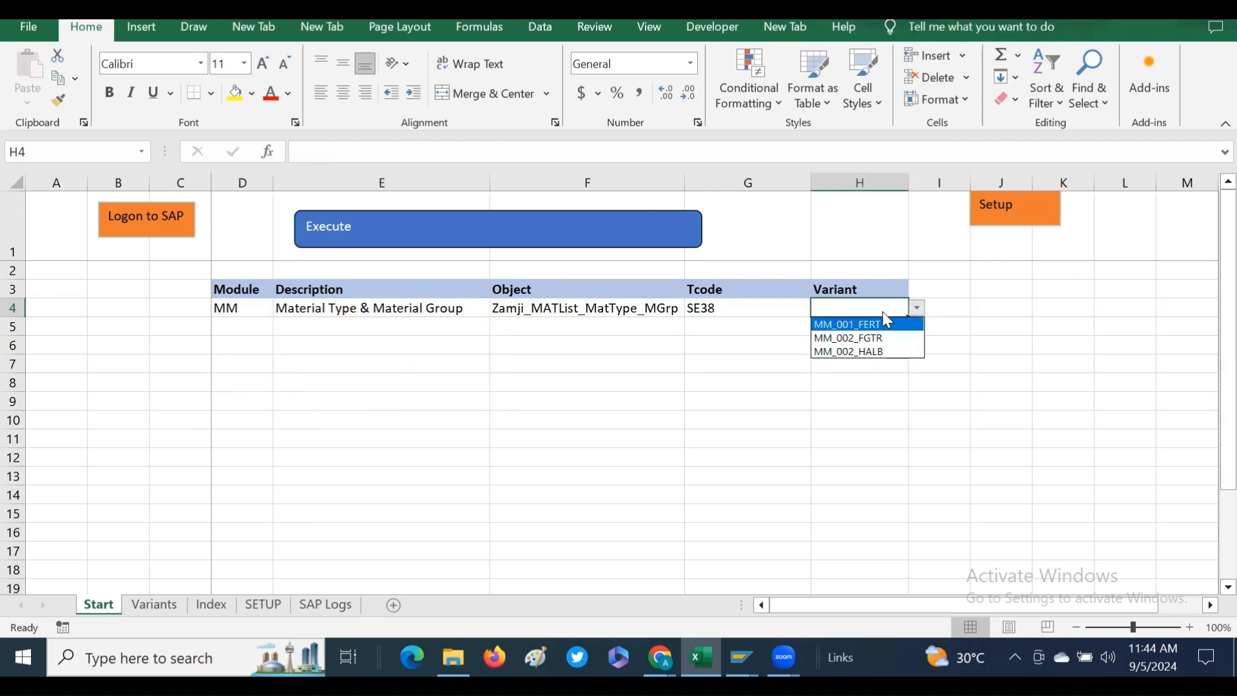
key("Escape")
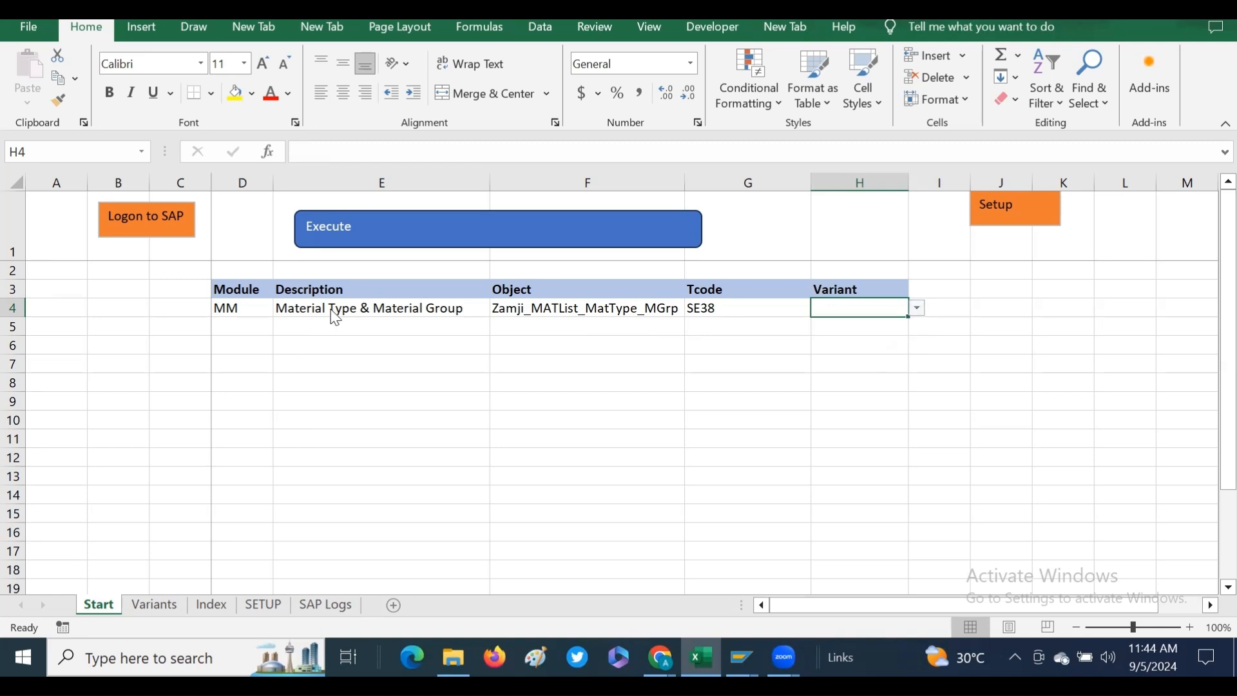
- Clear the variant entries in rows 2 to 4 of the Variants sheet
left_click(154, 606)
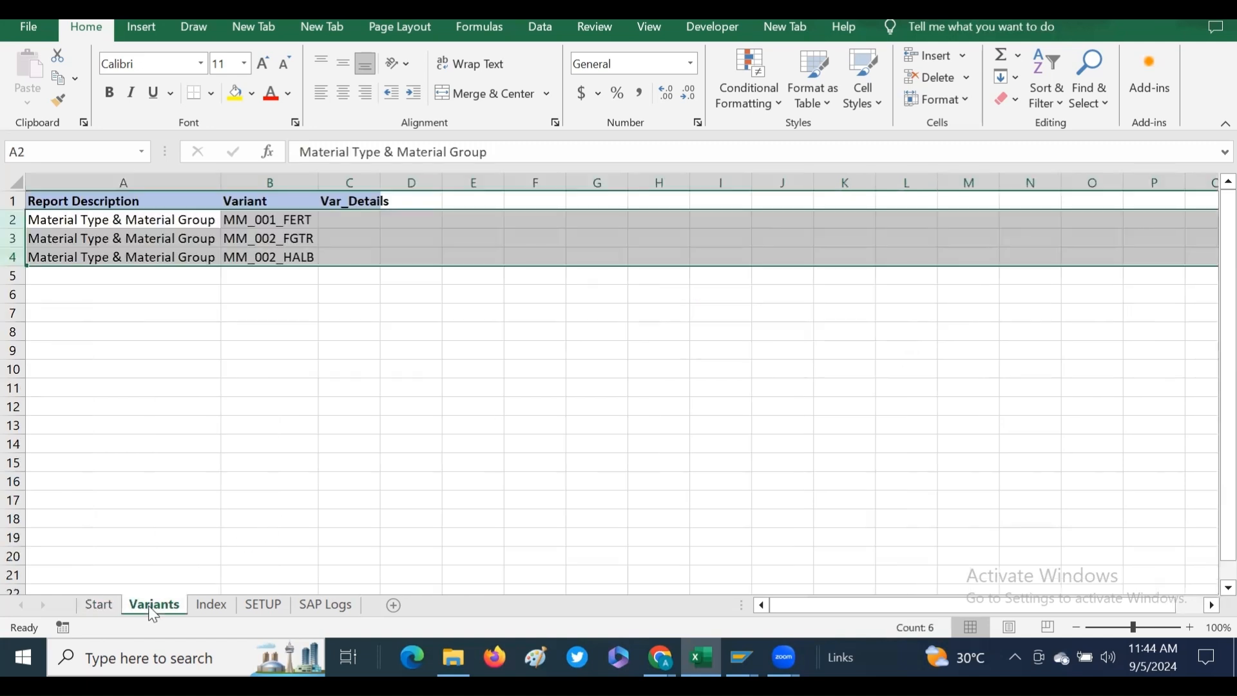
left_click_drag(13, 219, 9, 251)
key("Delete")
left_click(167, 295)
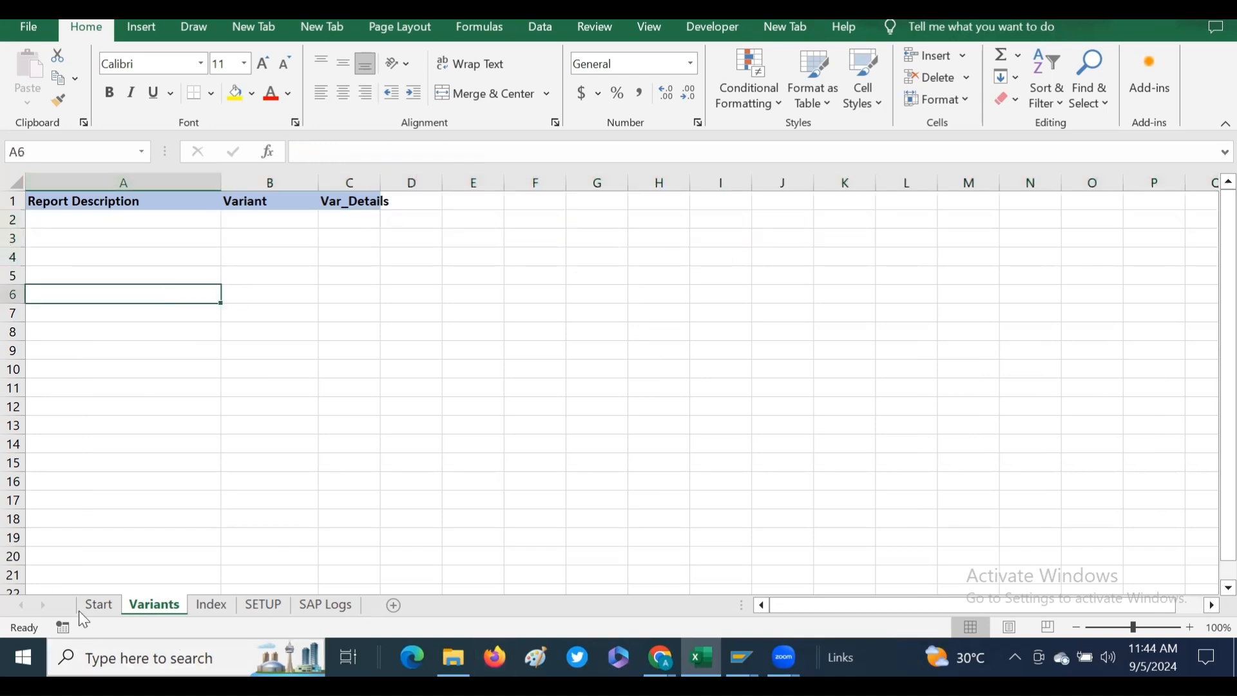
- On the Start sheet, choose module MM with the description Material Type & Material Group, leaving the variant in H4 blank
left_click(98, 604)
left_click(235, 308)
left_click(274, 308)
left_click(225, 392)
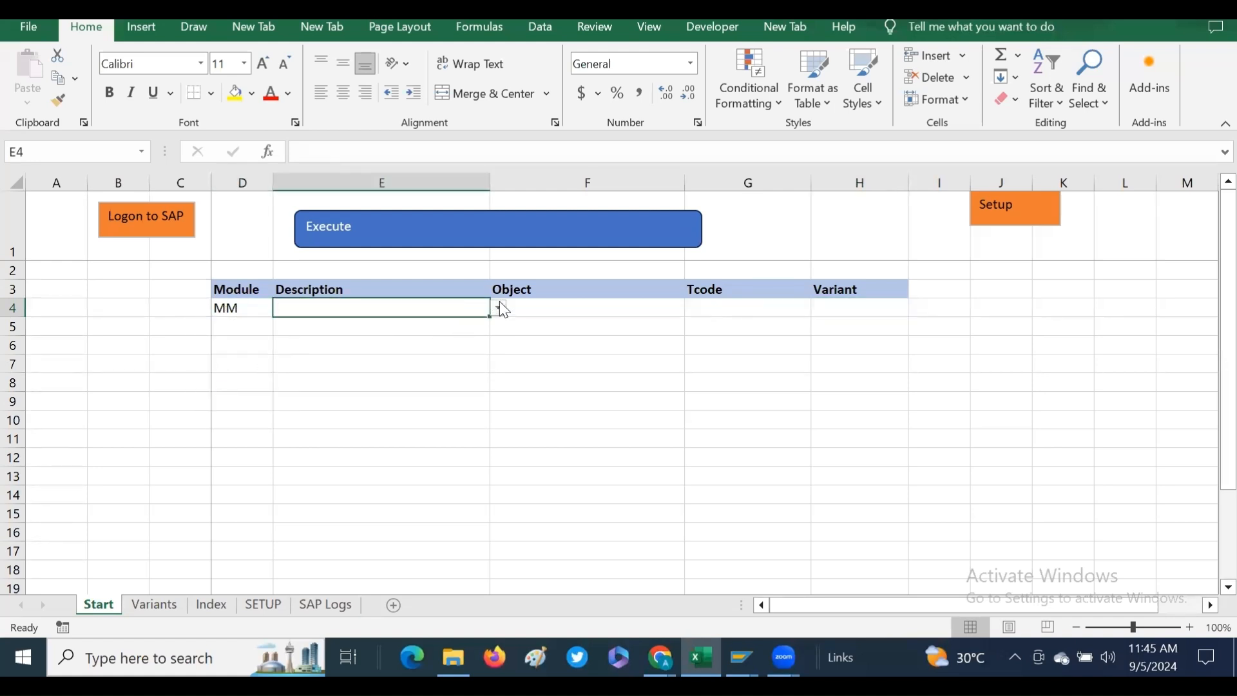
left_click(501, 310)
left_click(355, 406)
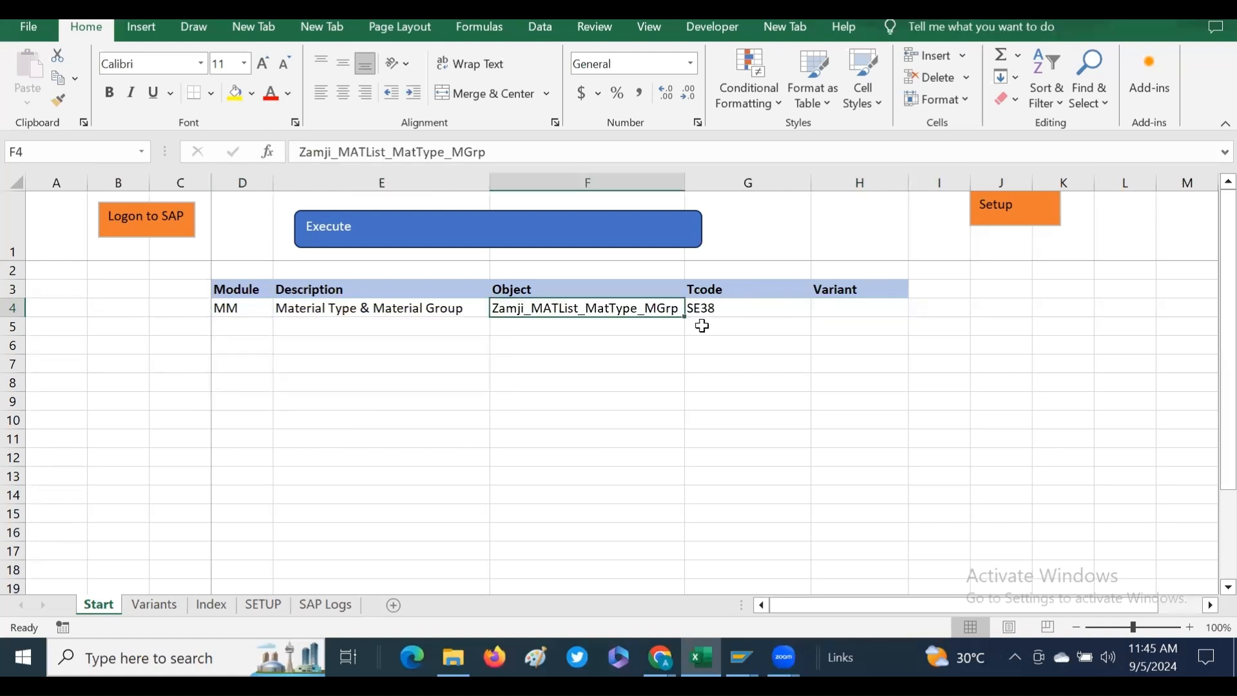
left_click(848, 307)
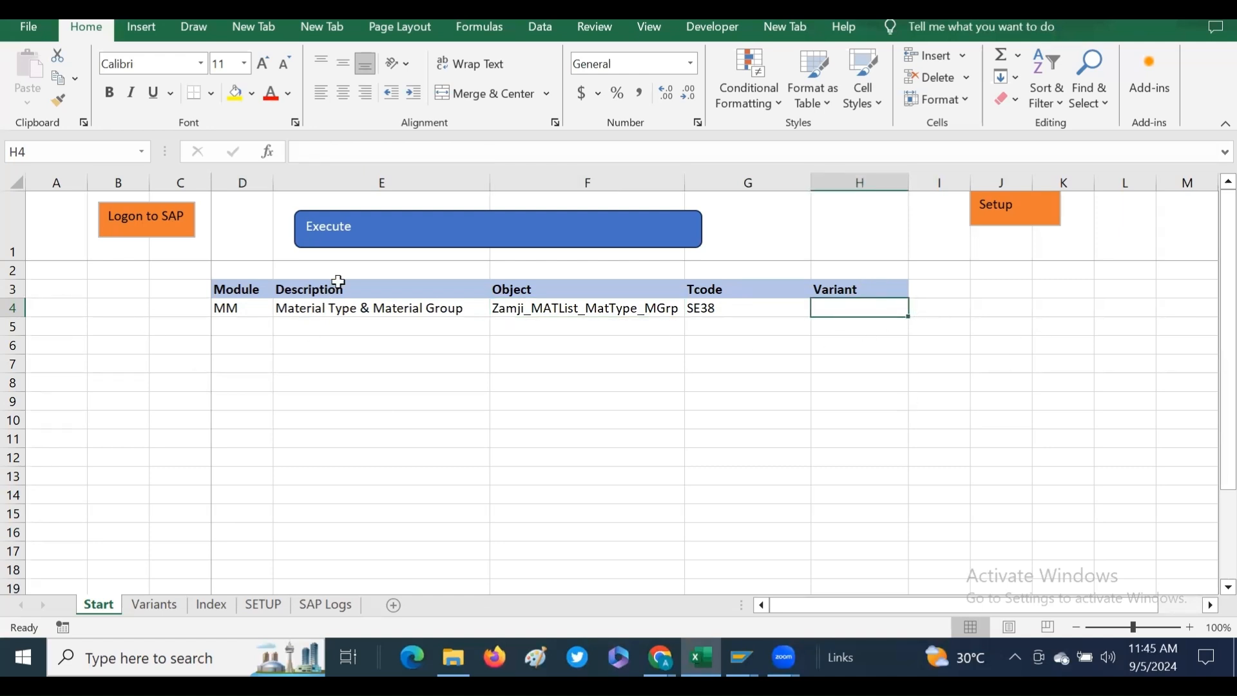
- Execute the report macro without a variant, switch to the SAP report window and close its variant directory
left_click(394, 233)
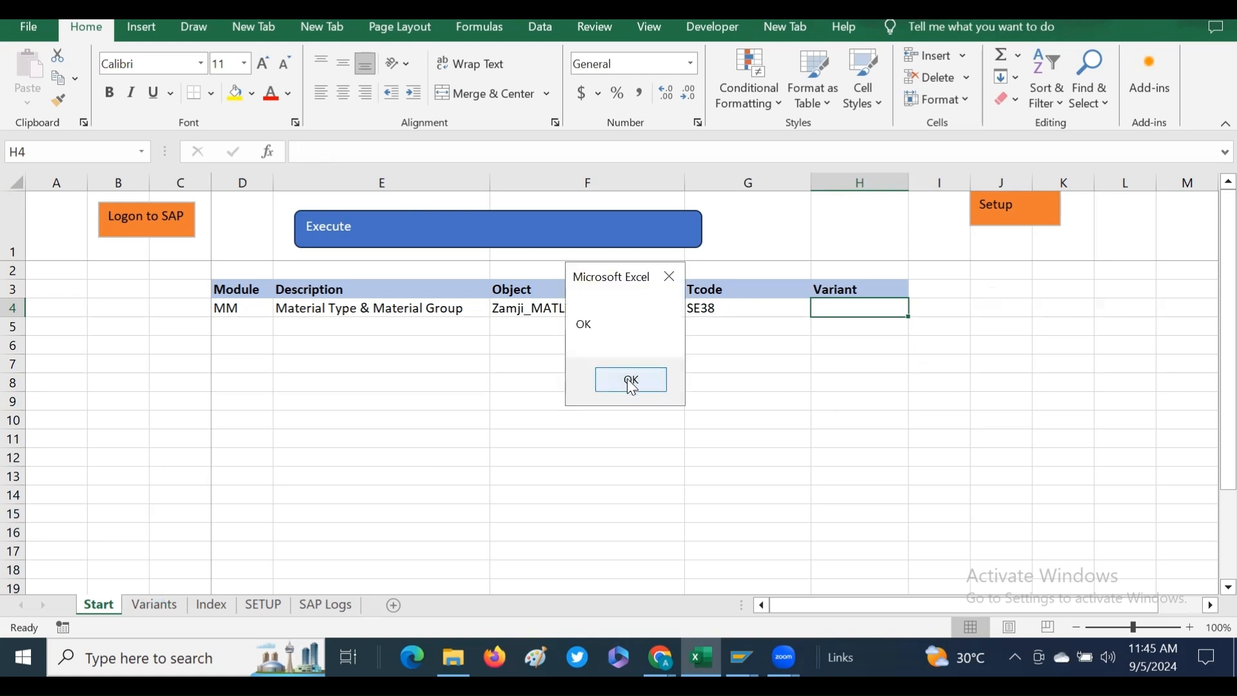
left_click(628, 379)
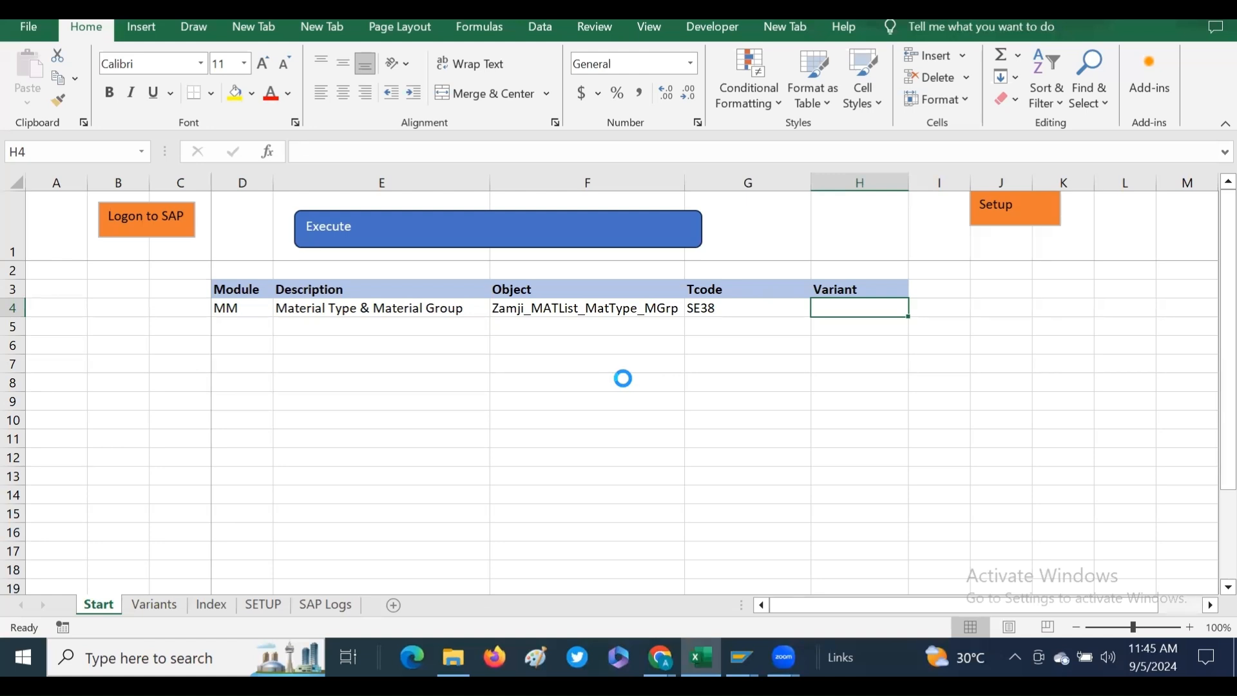
mouse_move(741, 658)
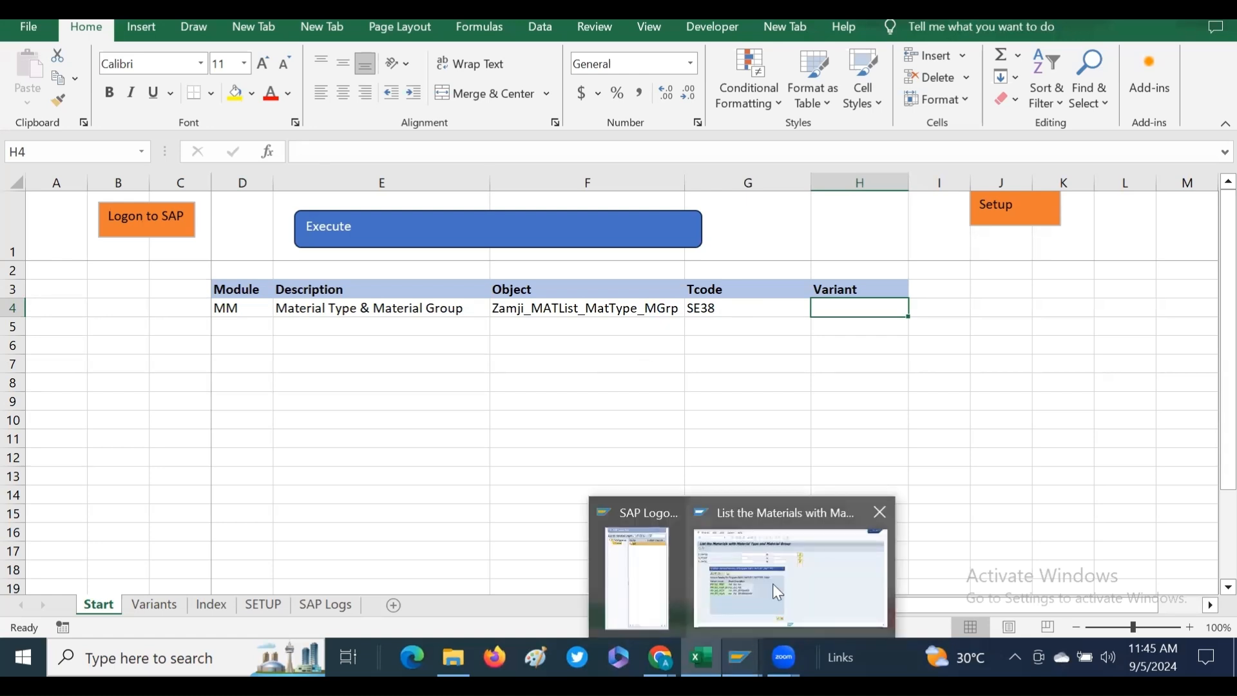
left_click(772, 584)
left_click(542, 570)
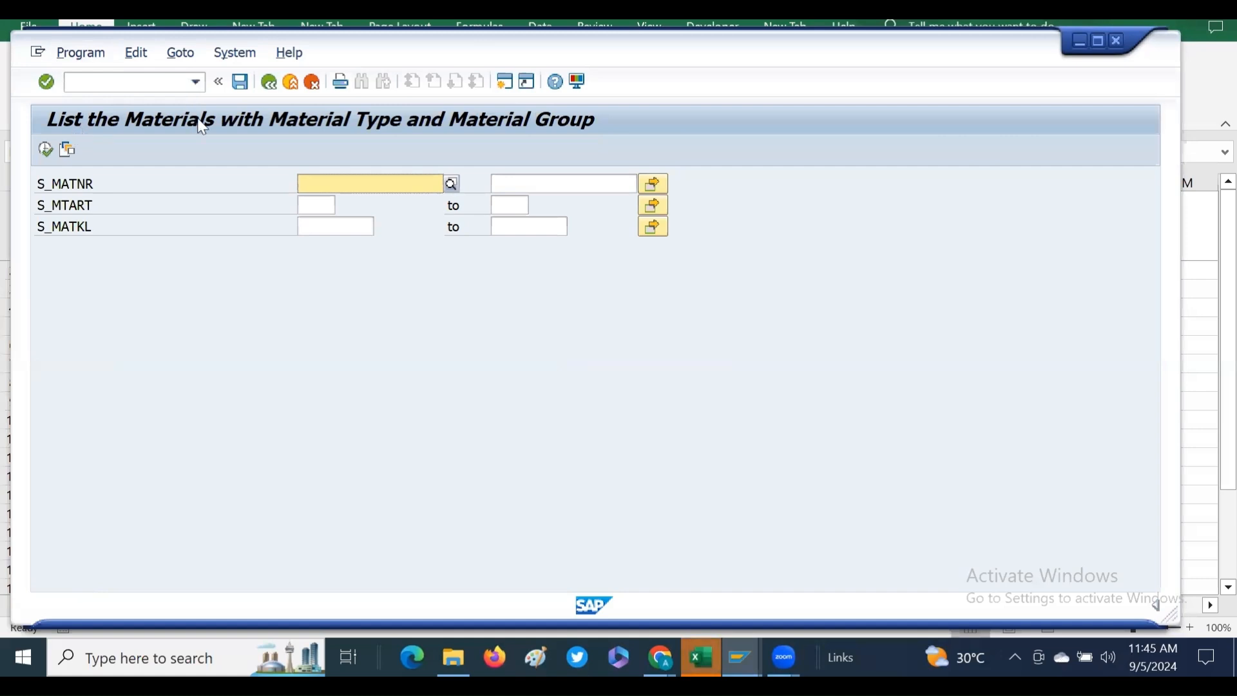
- Back out of the SAP selection screen and the ABAP Editor, and dismiss the completion message in Excel
left_click(268, 84)
left_click(268, 83)
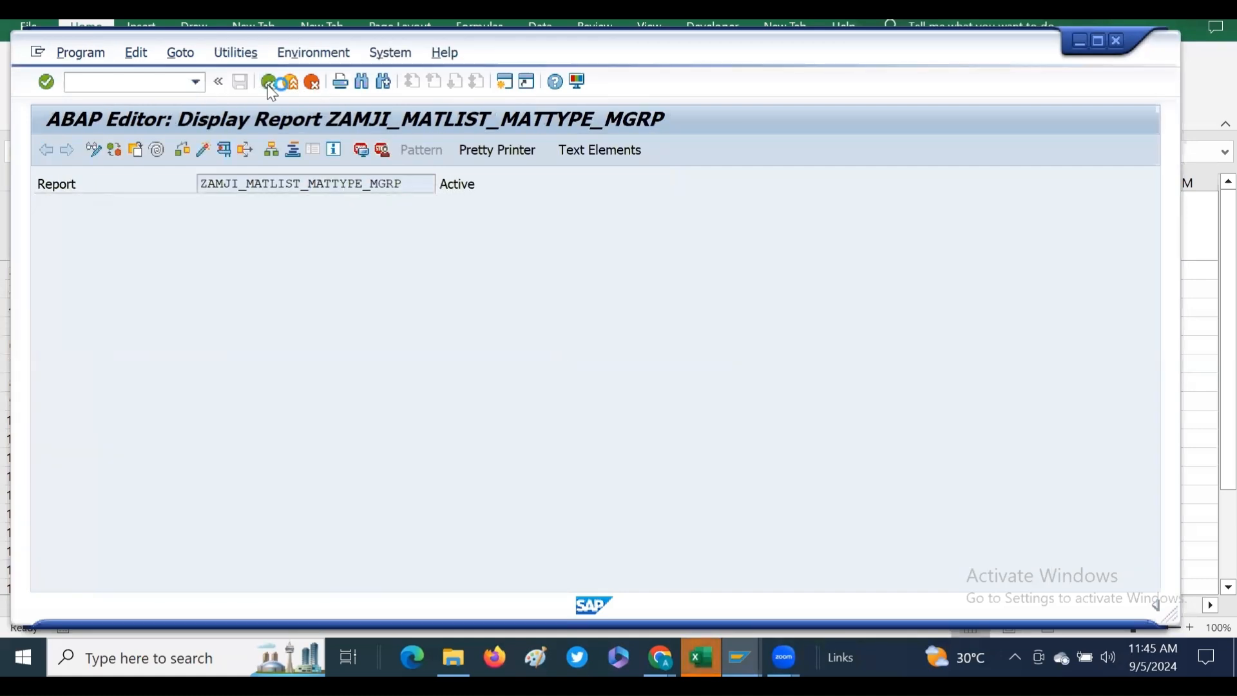
left_click(268, 83)
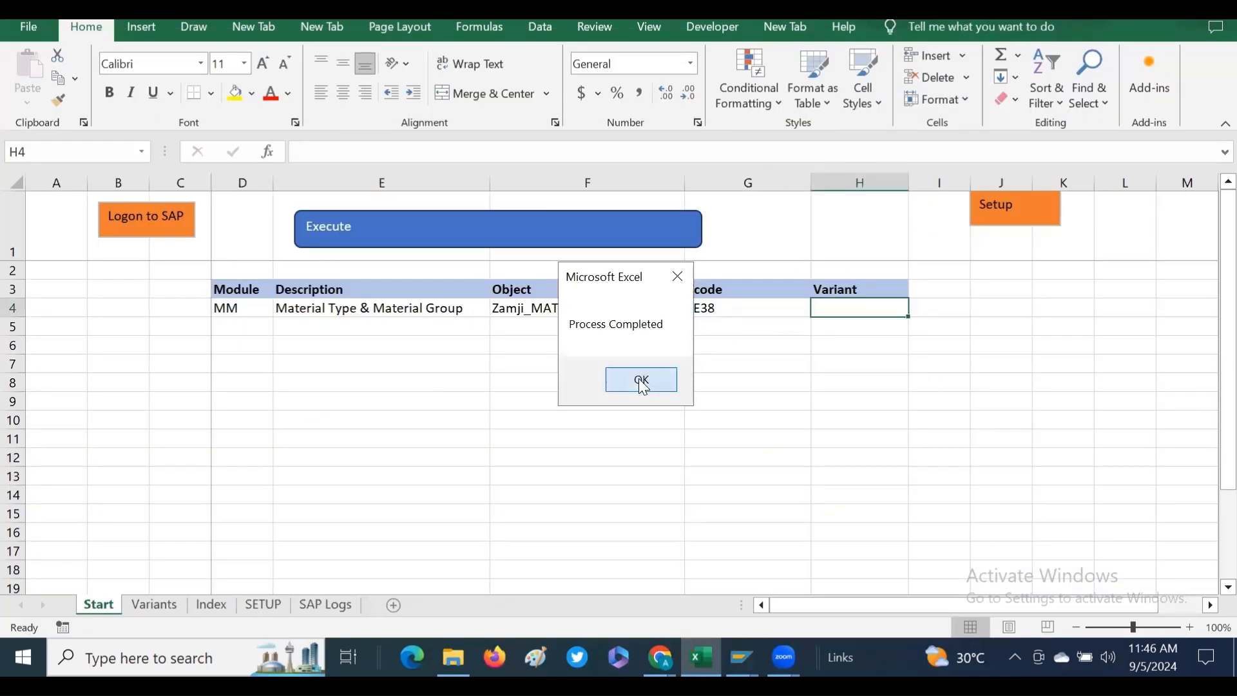
left_click(643, 382)
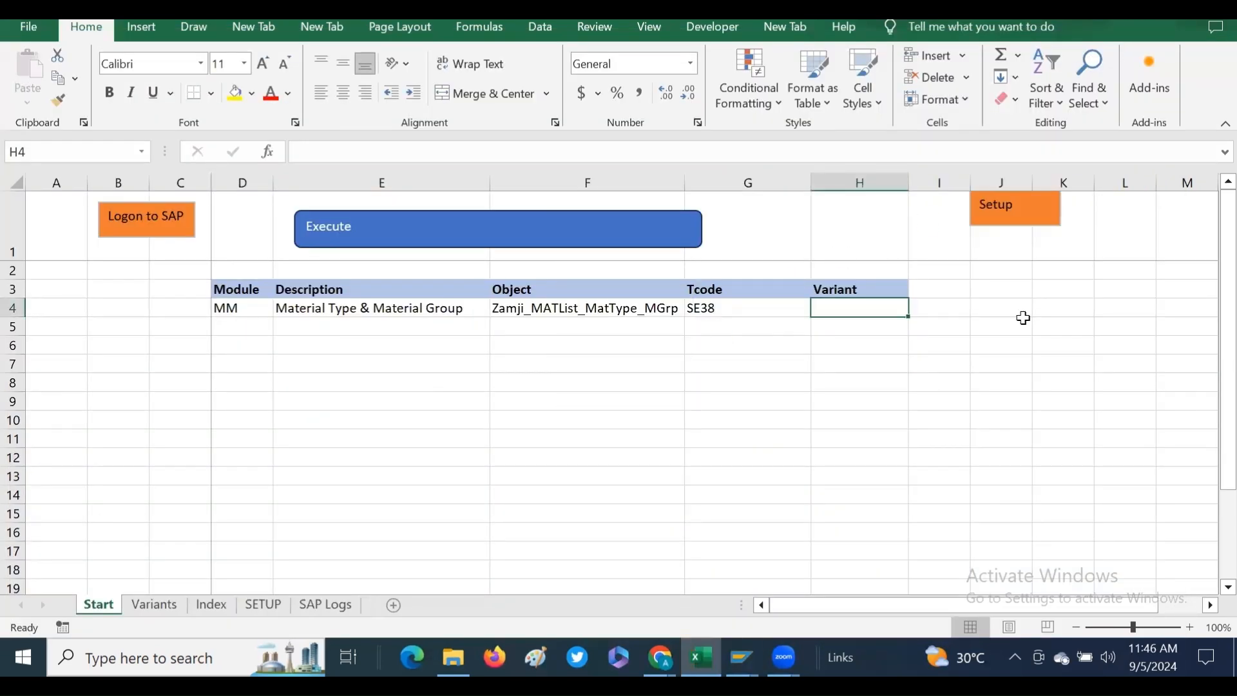
- Choose module MM, the description Material Type & Material Group and the variant MM_001_FERT_EX in row 4
left_click(250, 308)
left_click(282, 308)
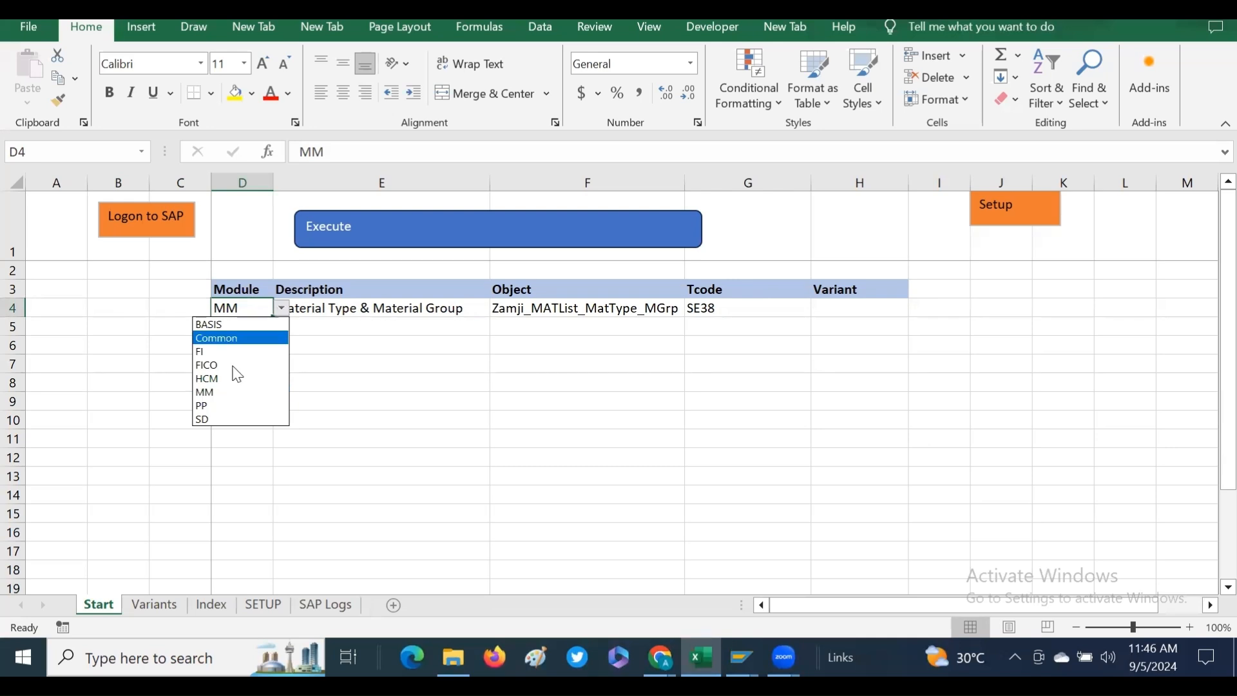
left_click(216, 389)
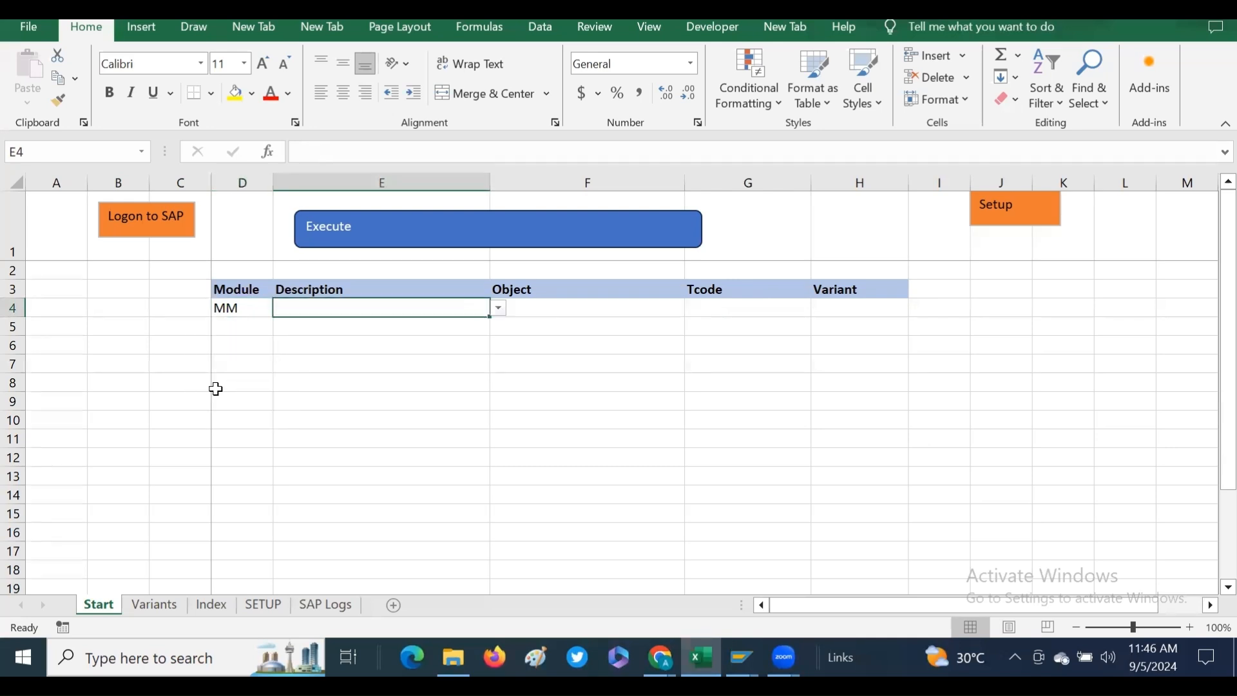
left_click(500, 308)
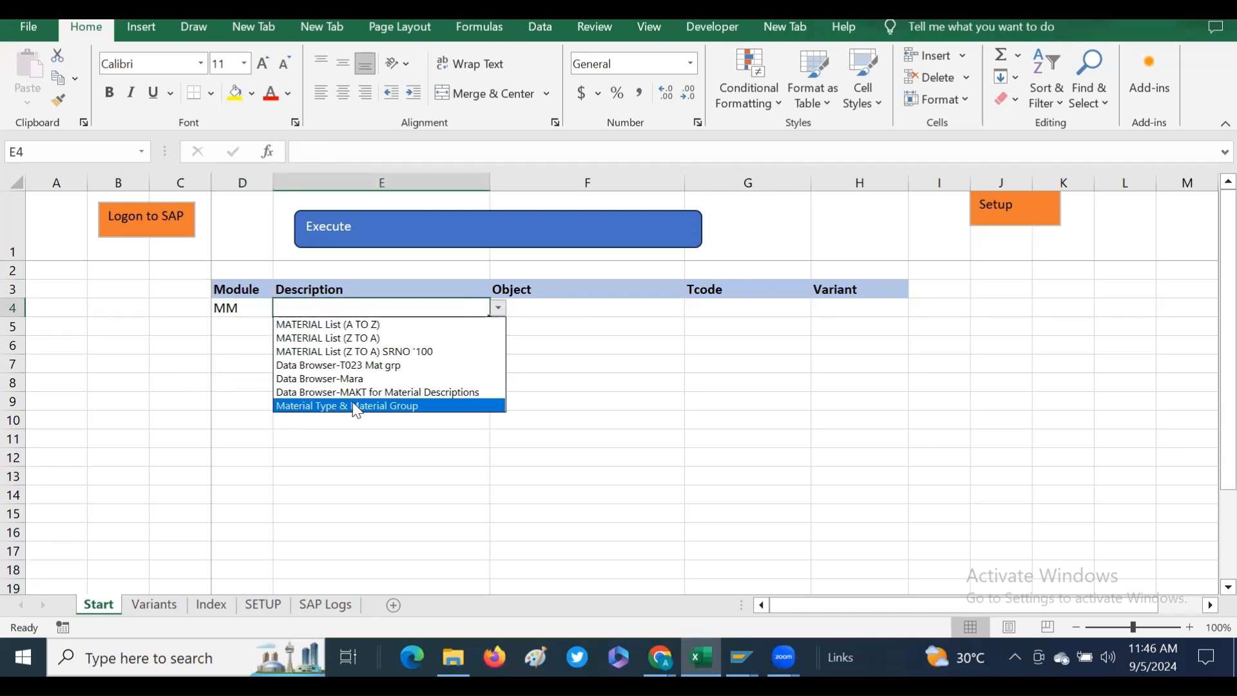
left_click(358, 407)
left_click(917, 309)
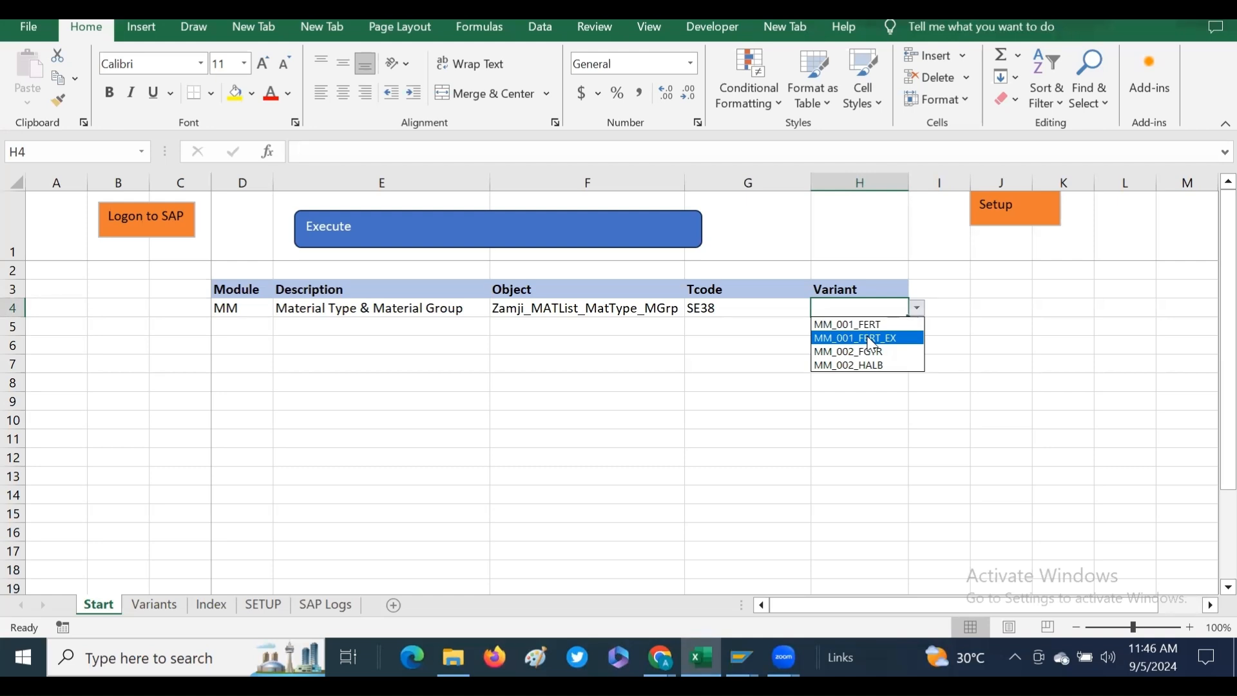
left_click(869, 339)
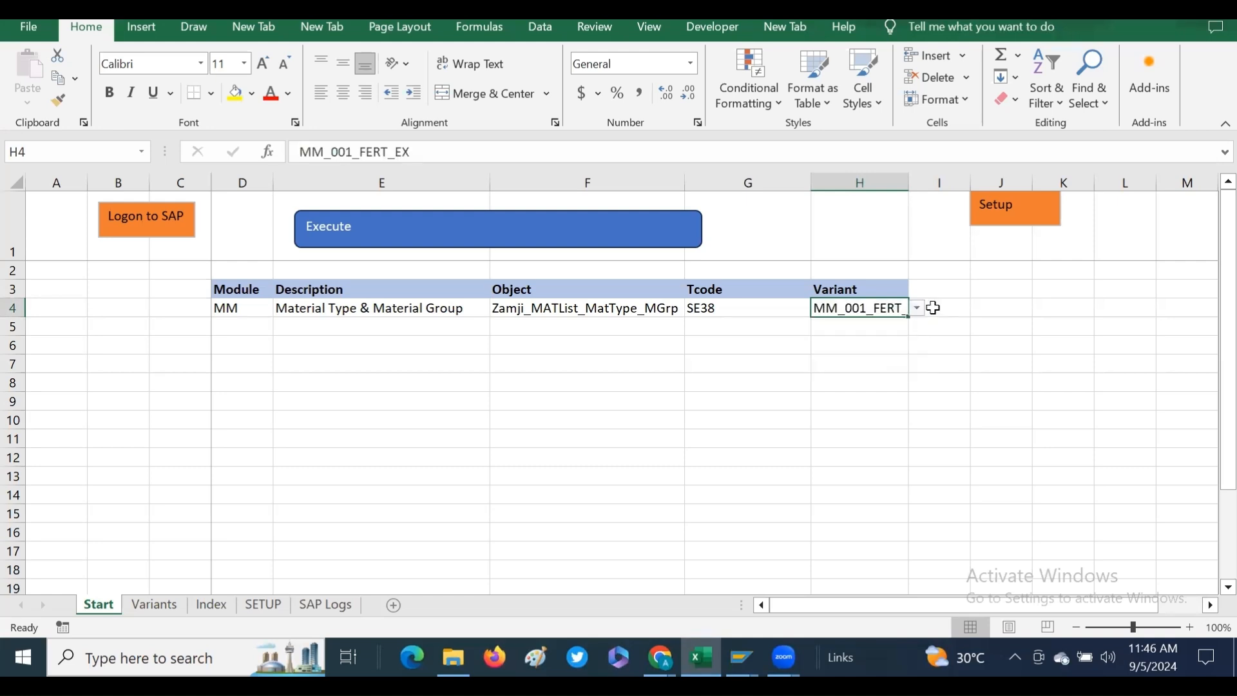
- Execute the report from Excel with the chosen variant, and back out of the SAP material list to the ABAP Editor
left_click(436, 244)
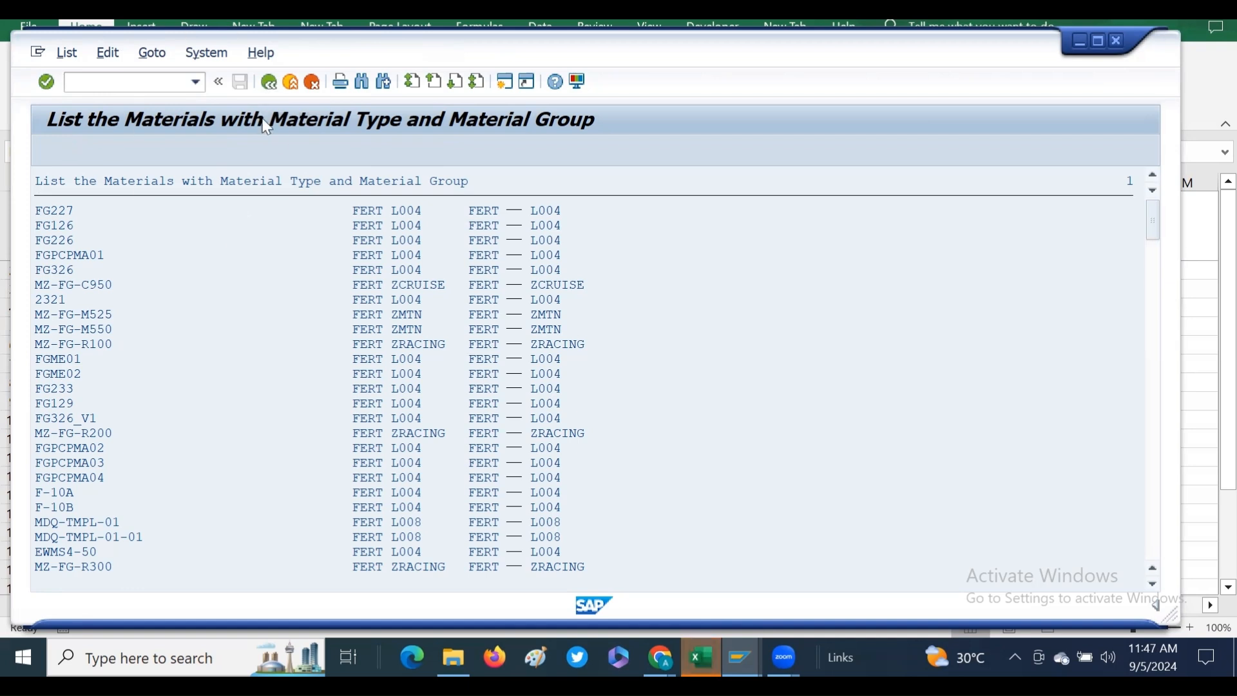
left_click(270, 82)
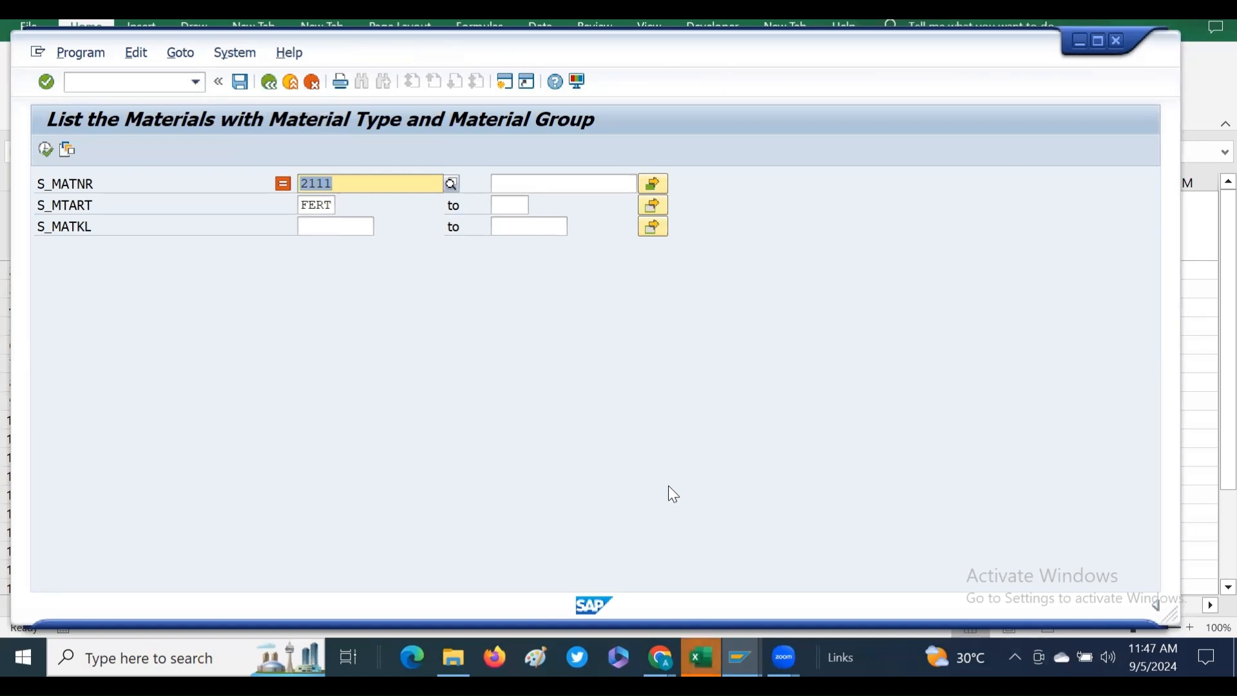
left_click(271, 83)
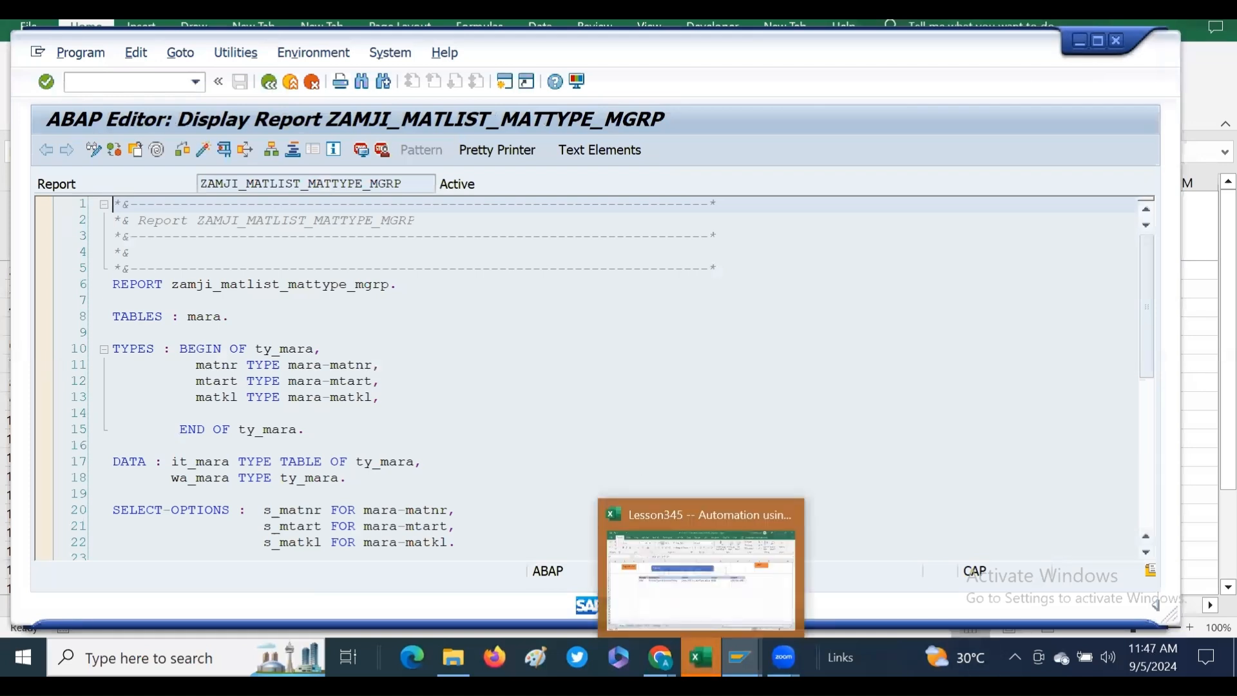
- Switch to the Excel workbook and dismiss the macro messages
left_click(705, 594)
left_click(630, 380)
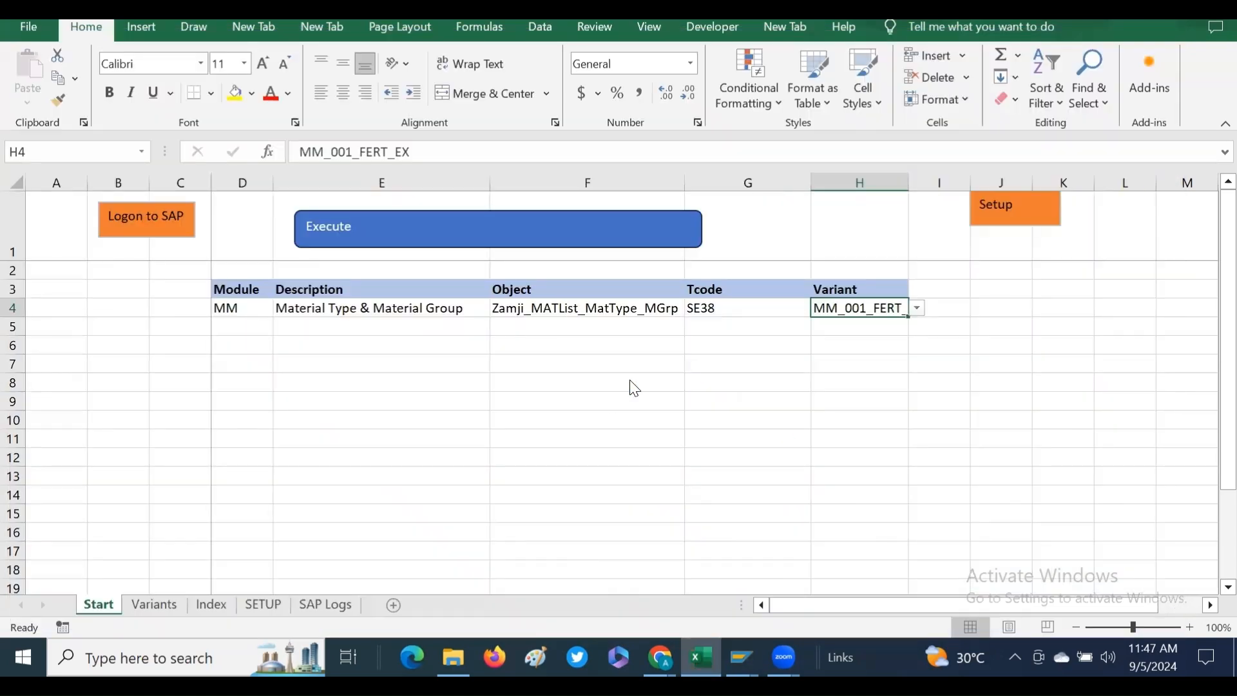
left_click(628, 378)
- Check the variants listed on the Variants sheet and the choices offered in cell H4 of the Start sheet
left_click(155, 605)
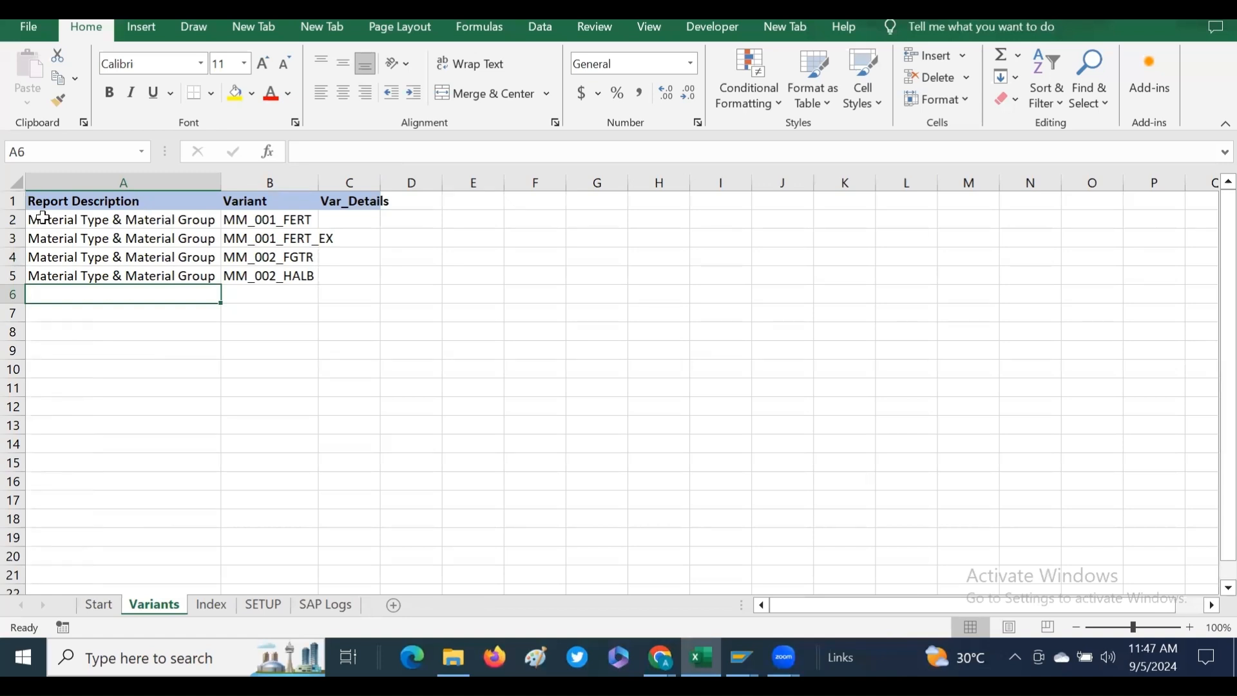
left_click(98, 605)
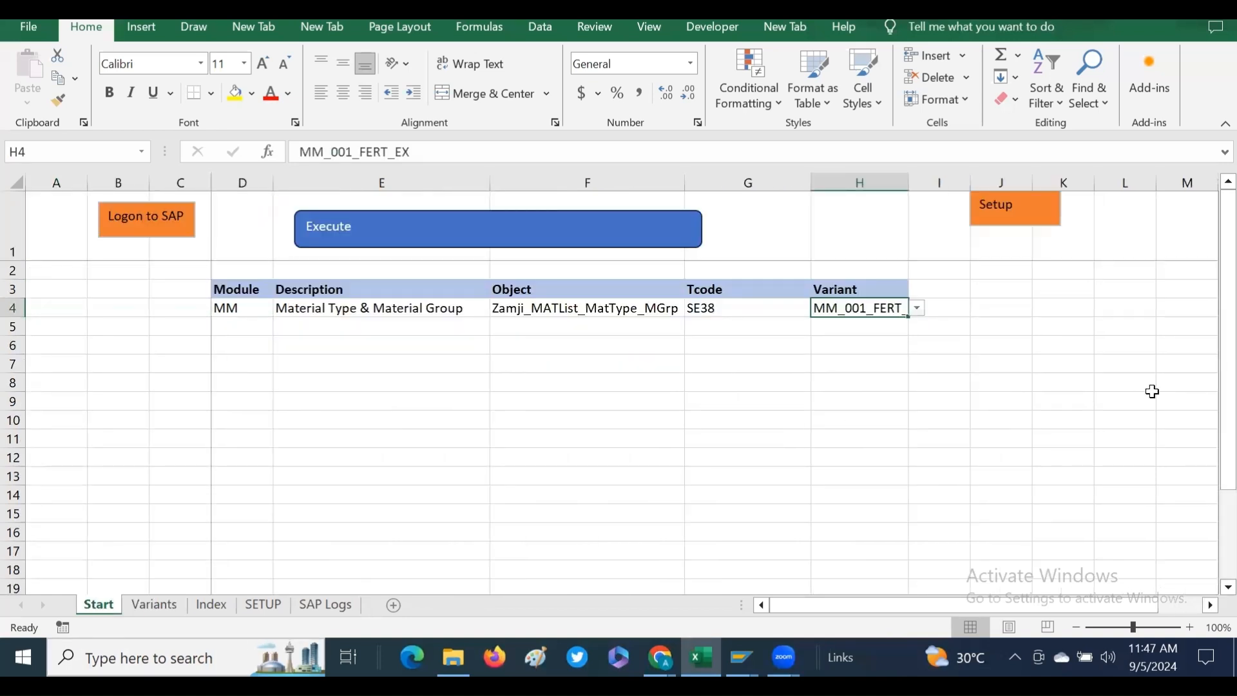
left_click(917, 308)
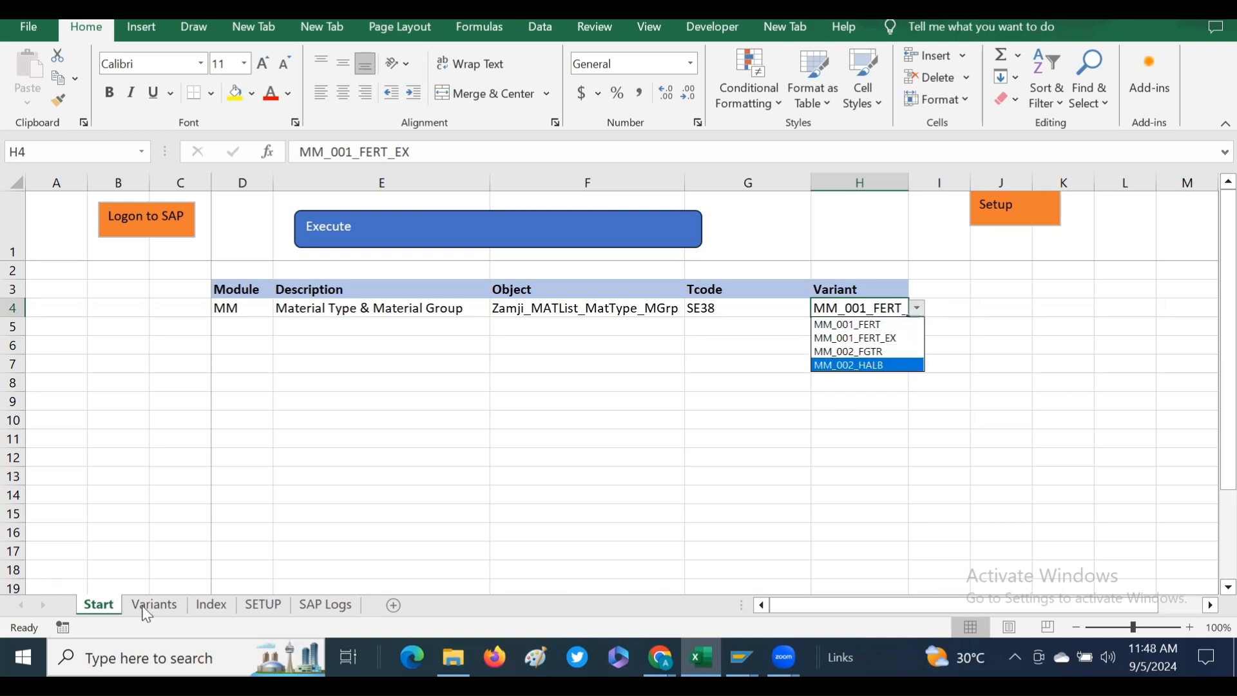
left_click(158, 605)
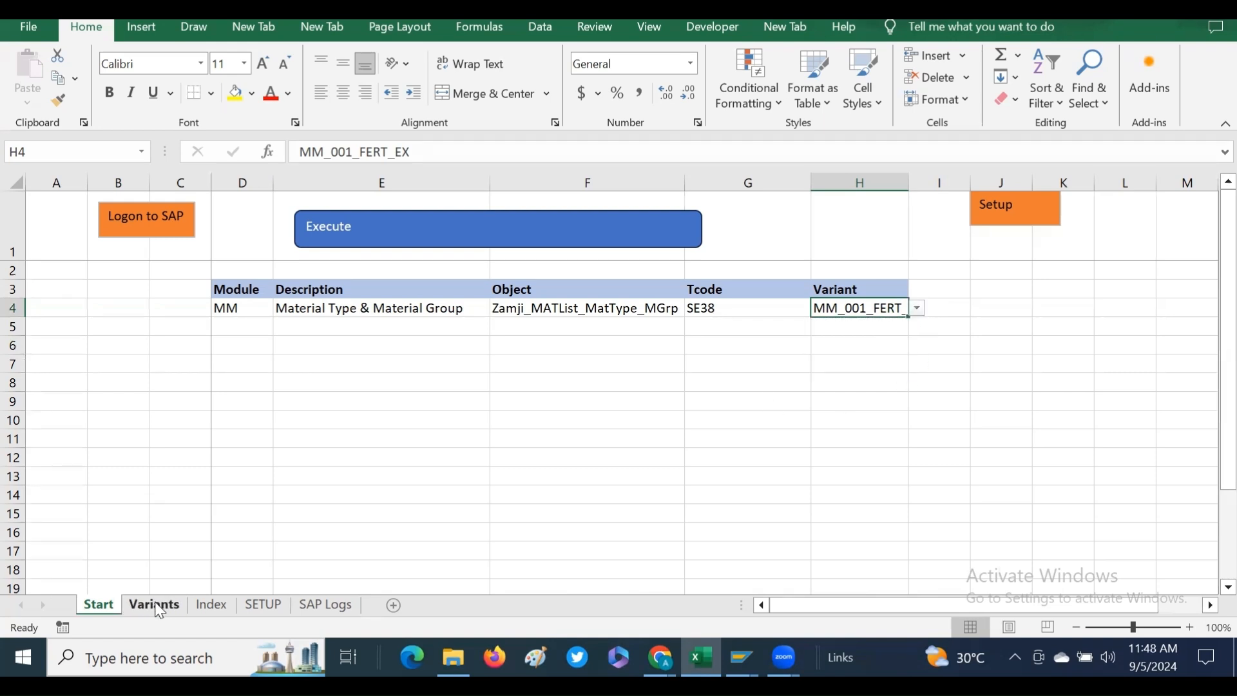
- Clear the variant entries in rows 2 to 5 of the Variants sheet
left_click(159, 606)
left_click_drag(13, 219, 13, 279)
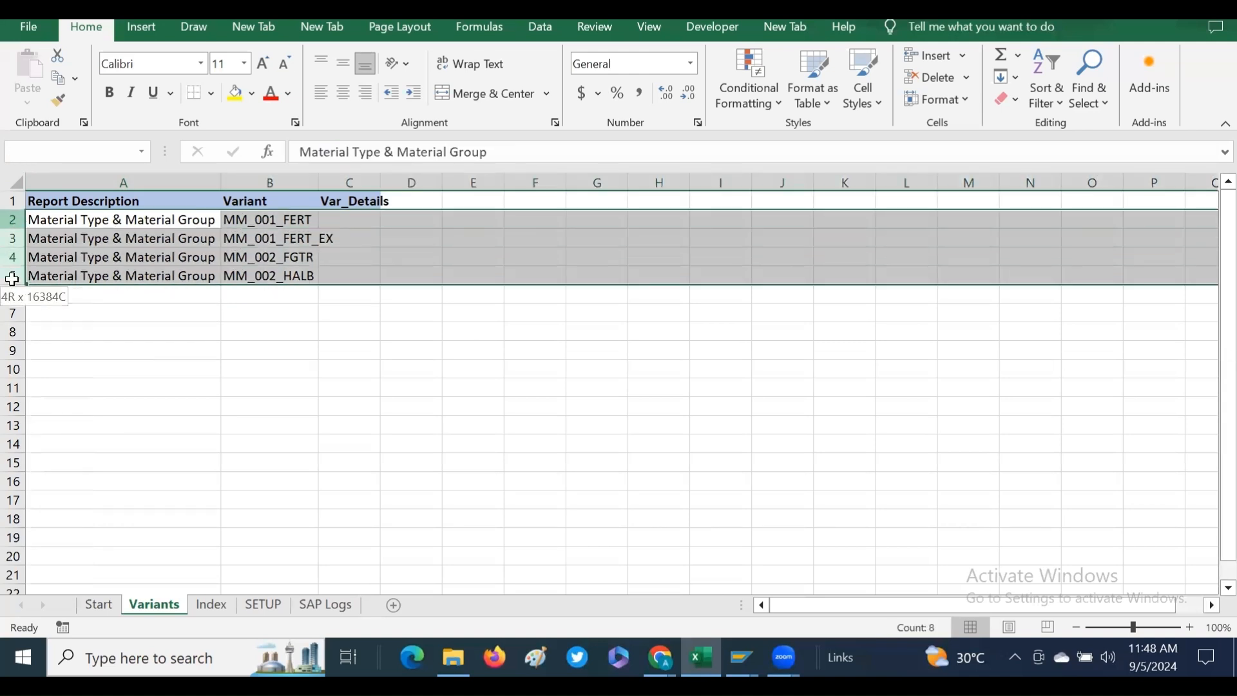
key("Delete")
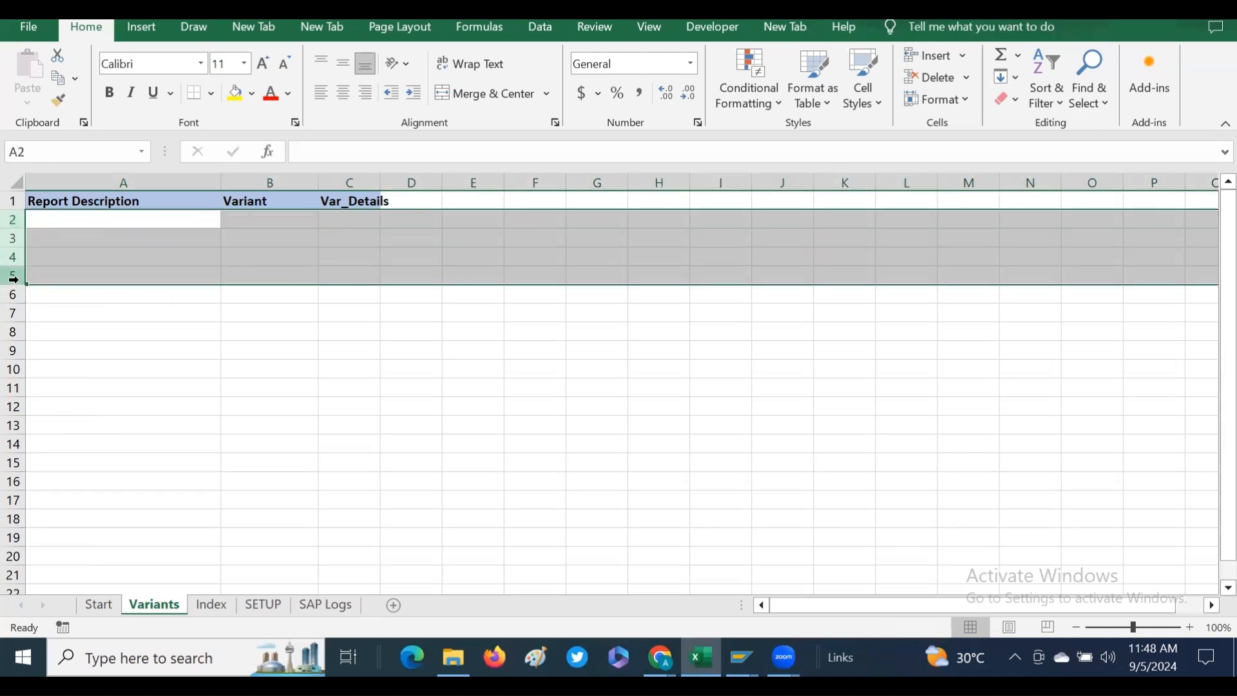
- On the Start sheet, choose module MM and the description Material Type & Material Group again in row 4
left_click(111, 599)
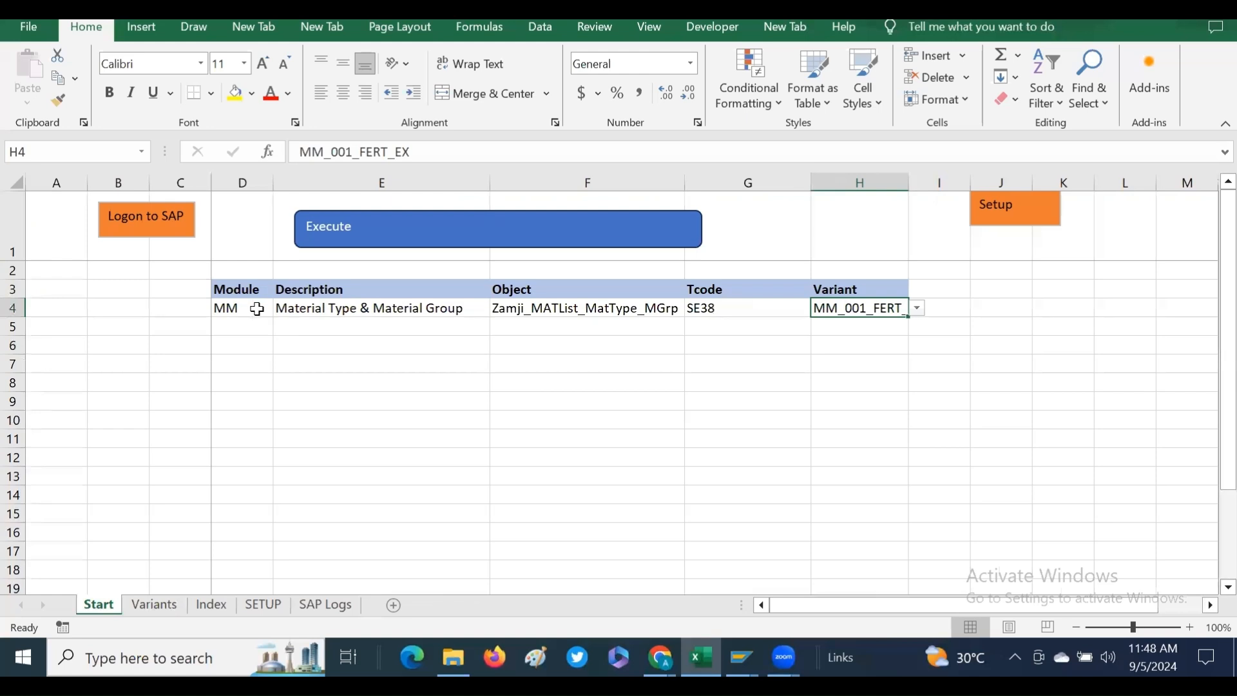
left_click(282, 308)
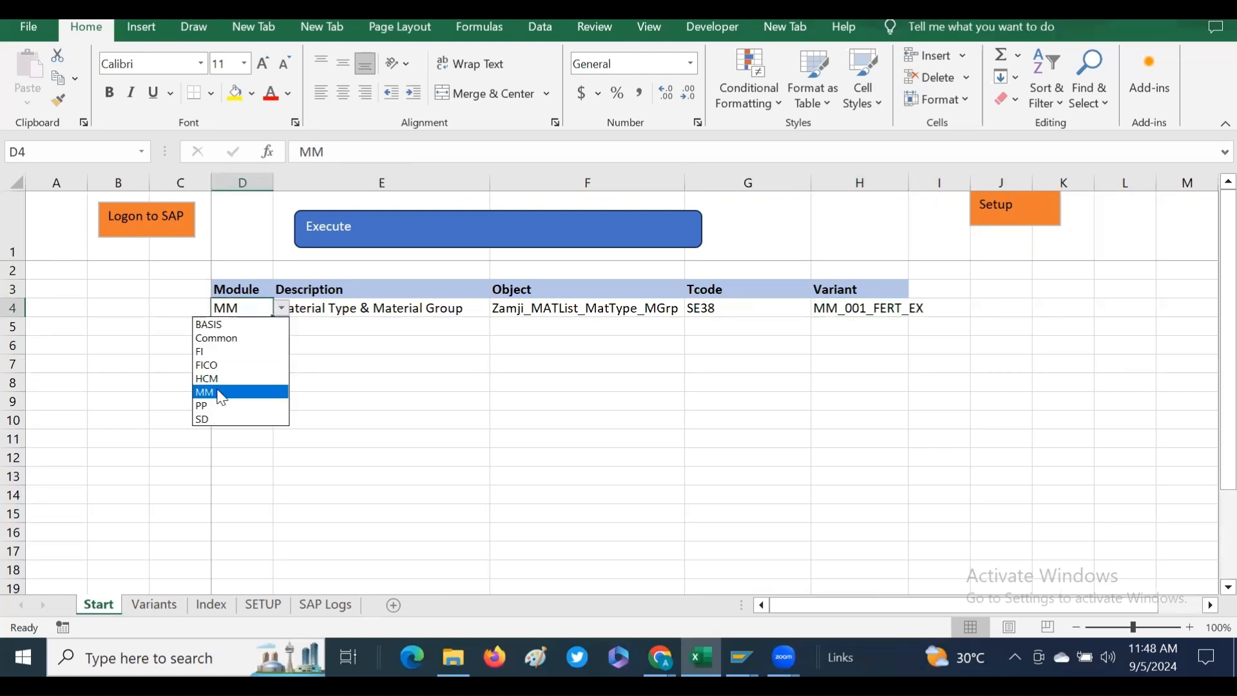
left_click(219, 393)
left_click(501, 307)
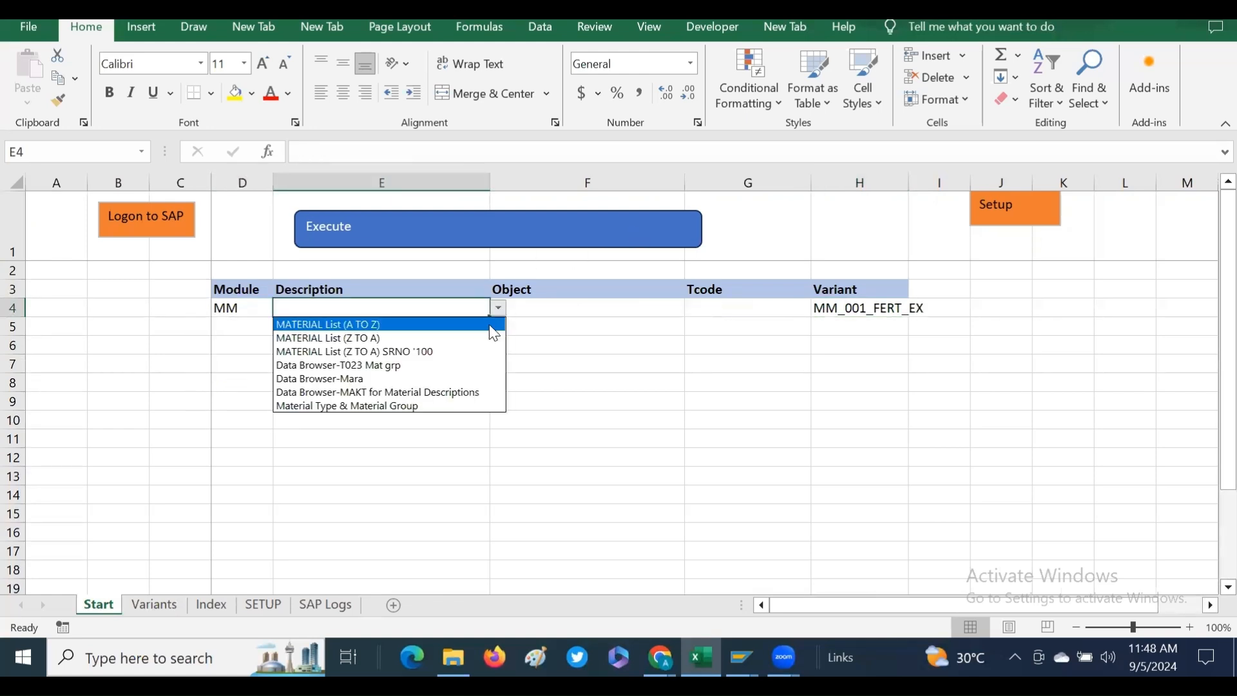
left_click(399, 406)
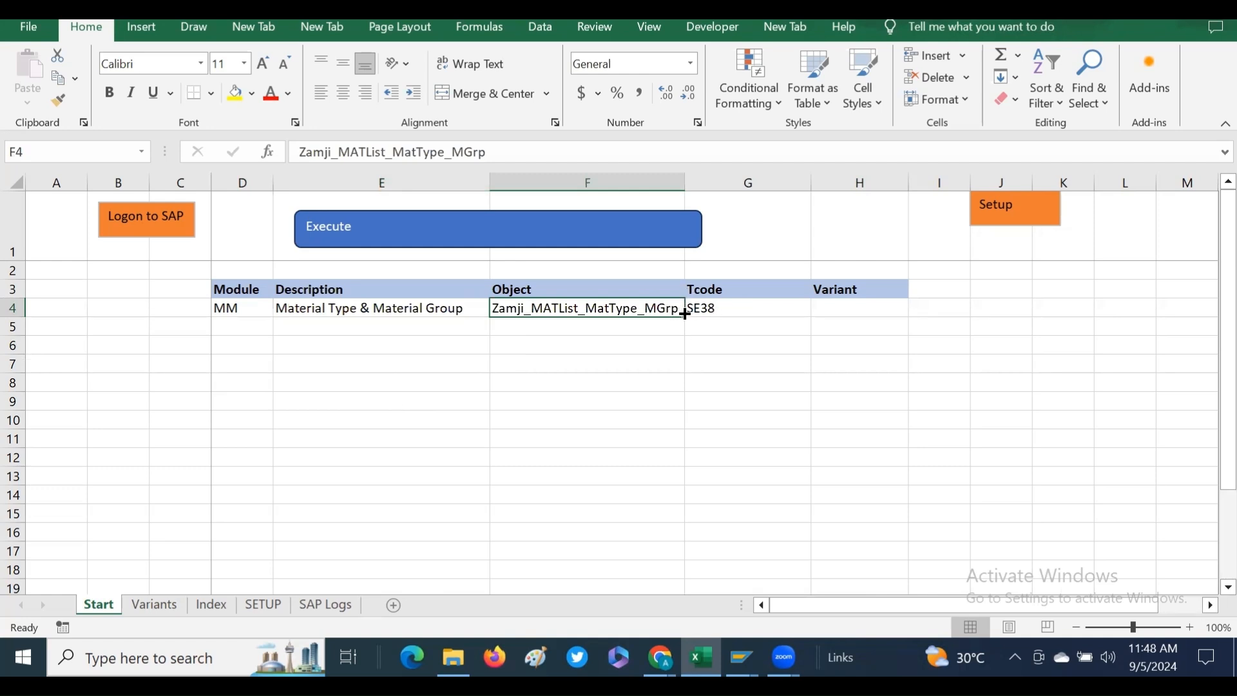
- Execute the report from the Start sheet with the Variant cell left empty, and close the variant directory in SAP
left_click(838, 311)
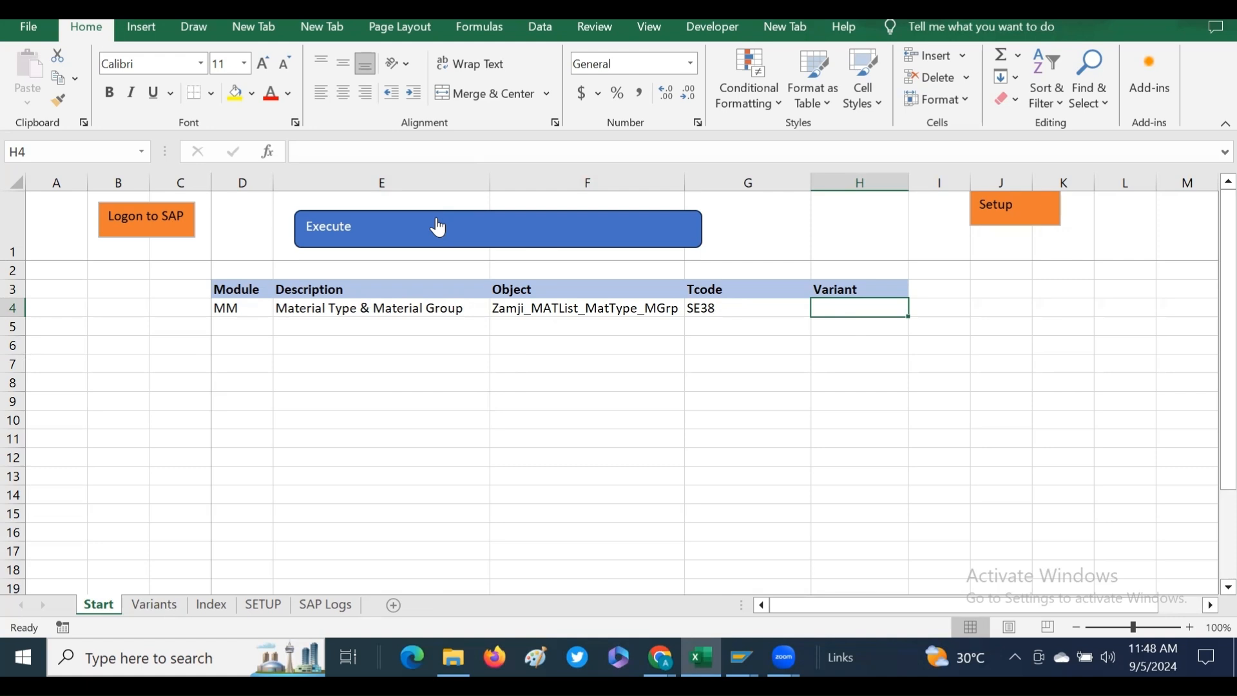
left_click_drag(232, 309, 712, 307)
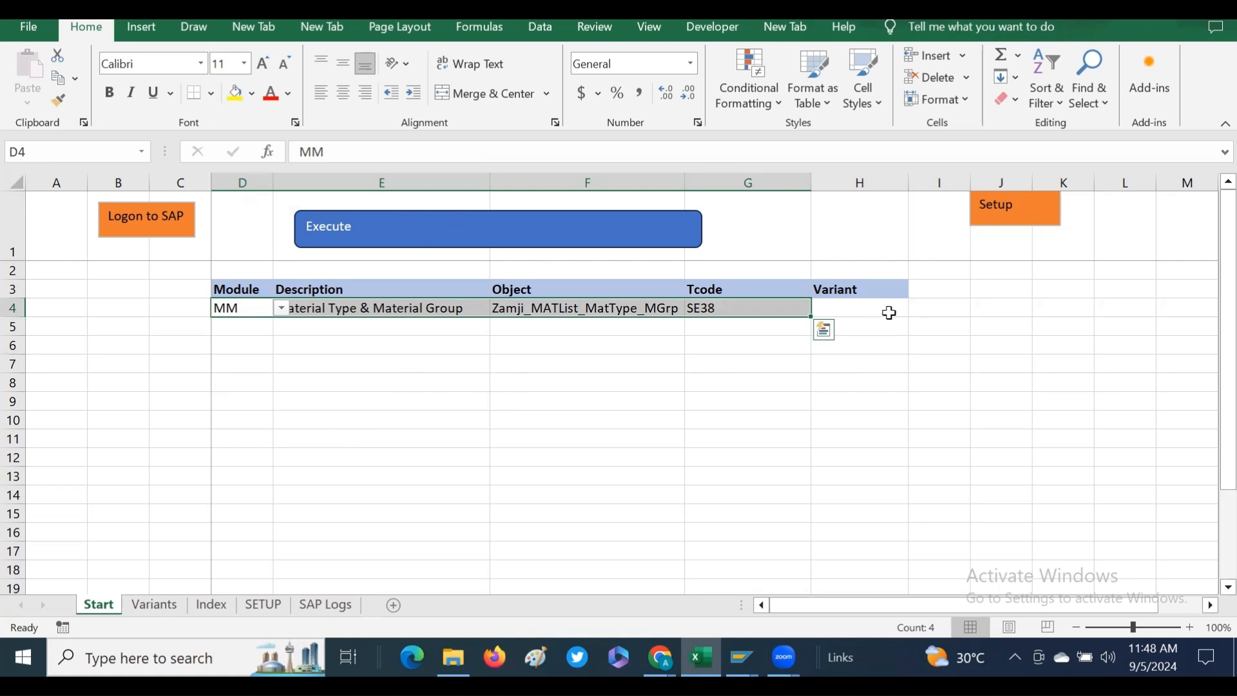
left_click(894, 308)
left_click(450, 244)
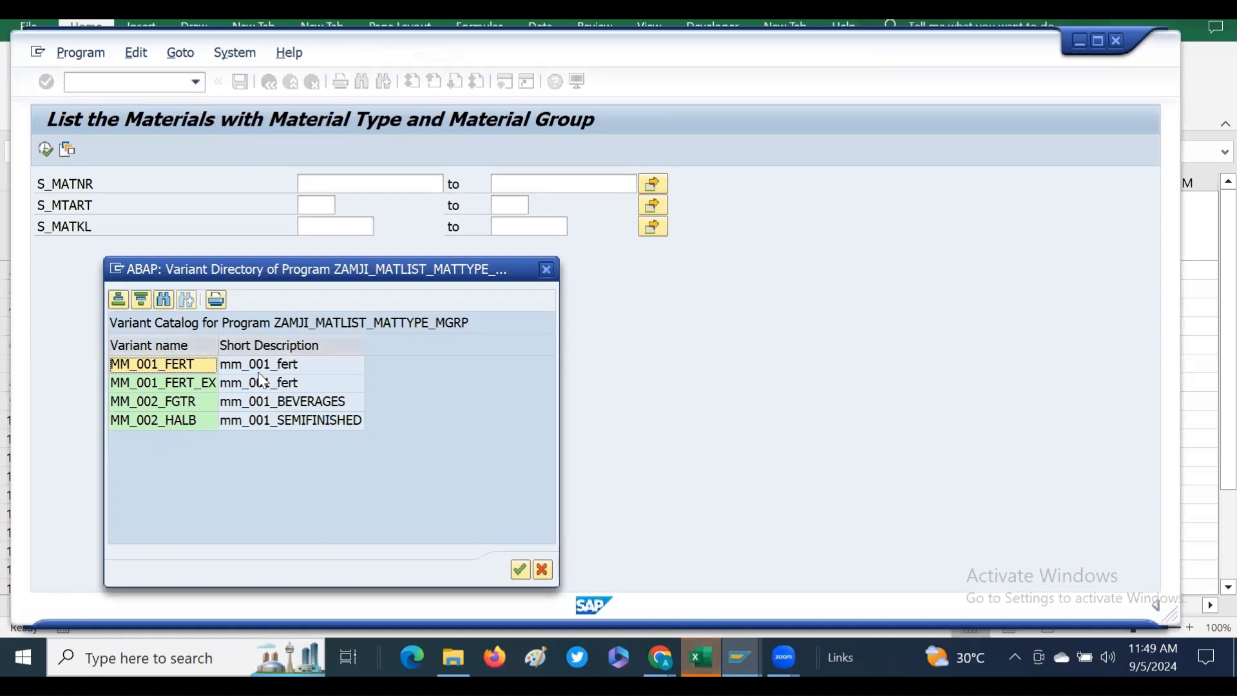
left_click(547, 269)
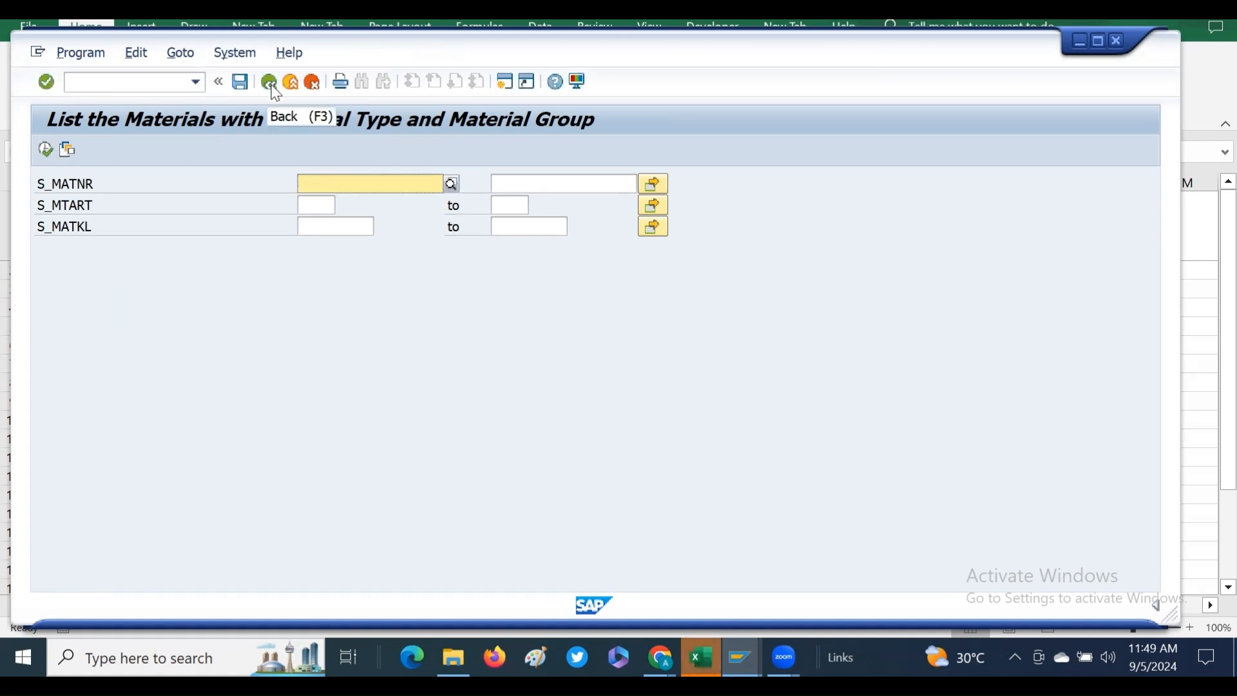
- Switch back to the Excel workbook and dismiss the messages from the variant refresh run
left_click(701, 657)
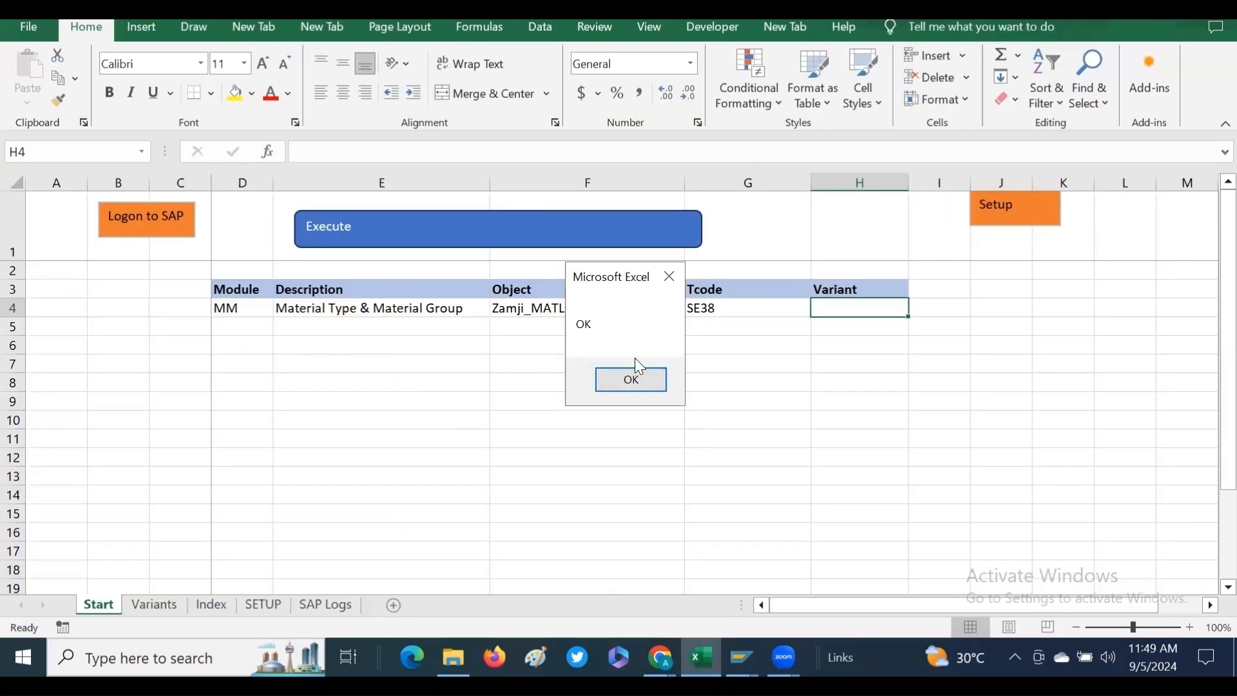
left_click(629, 380)
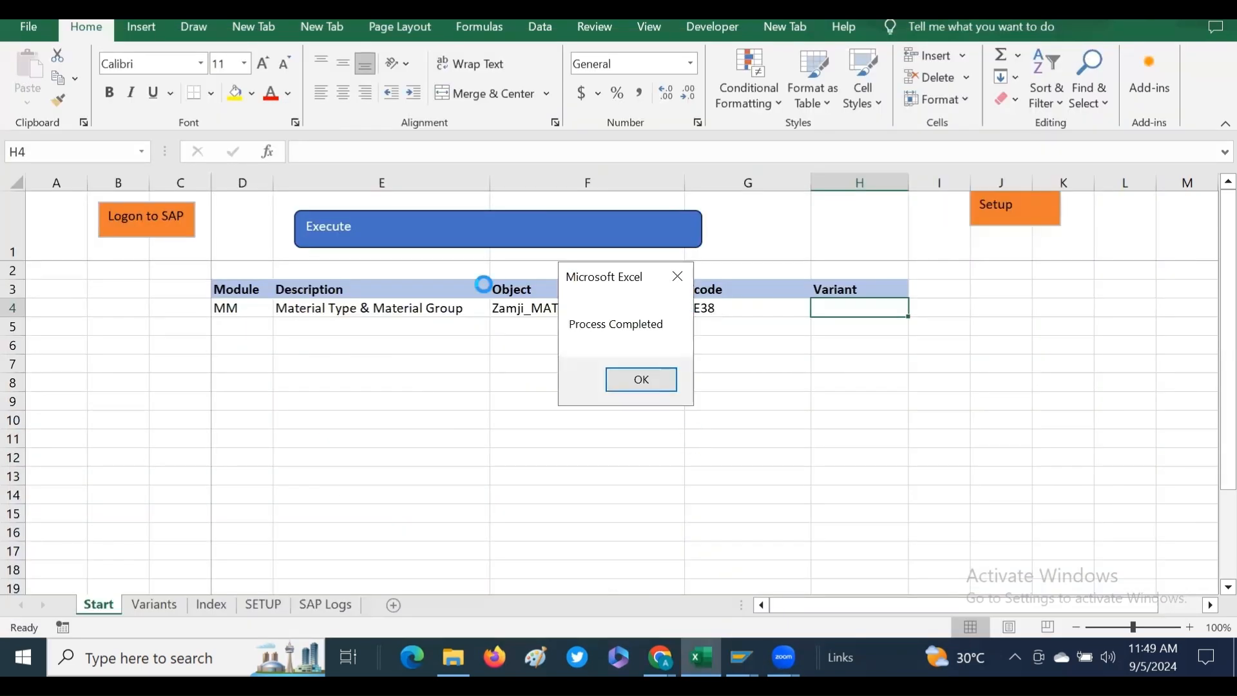
left_click(640, 379)
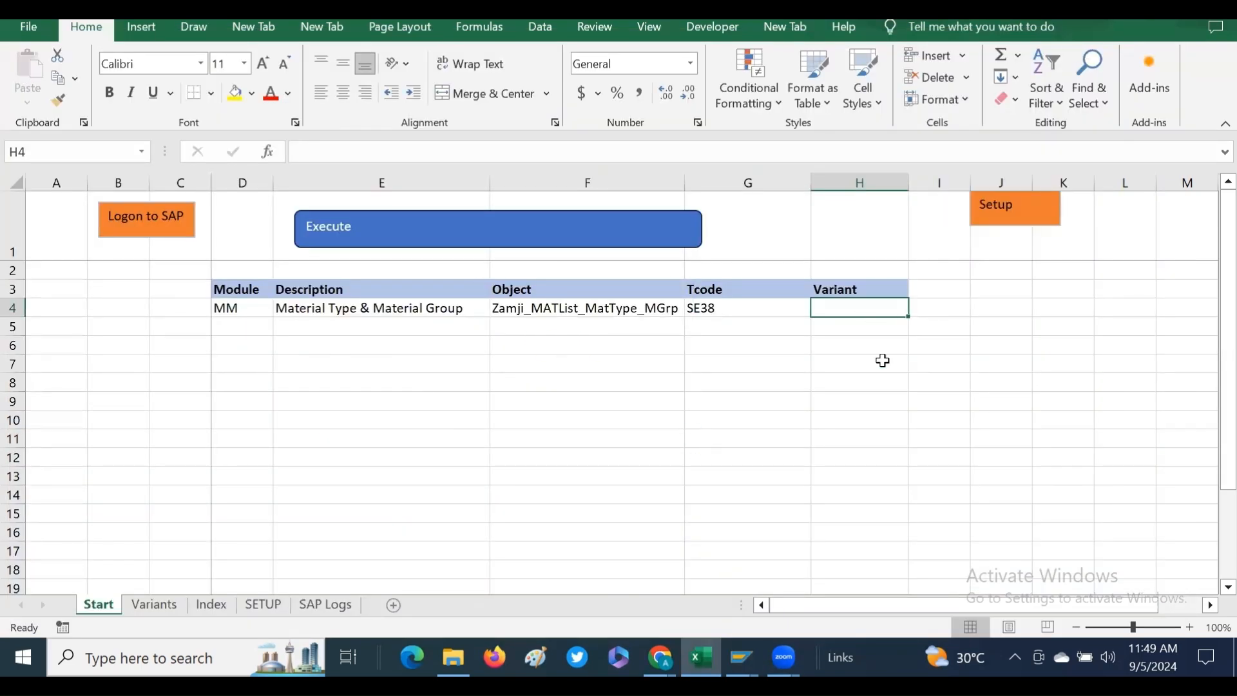
- Reselect module MM and the description Material Type & Material Group in row 4, and choose the variant MM_001_FERT
left_click(228, 305)
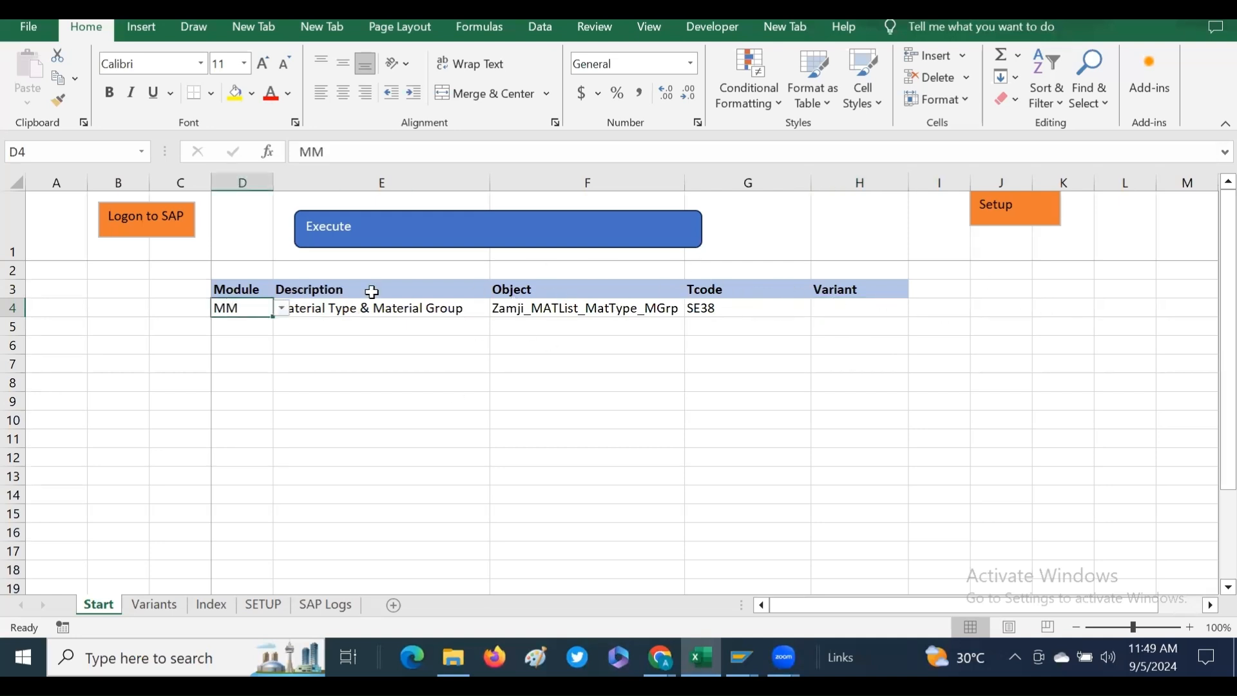
left_click(282, 309)
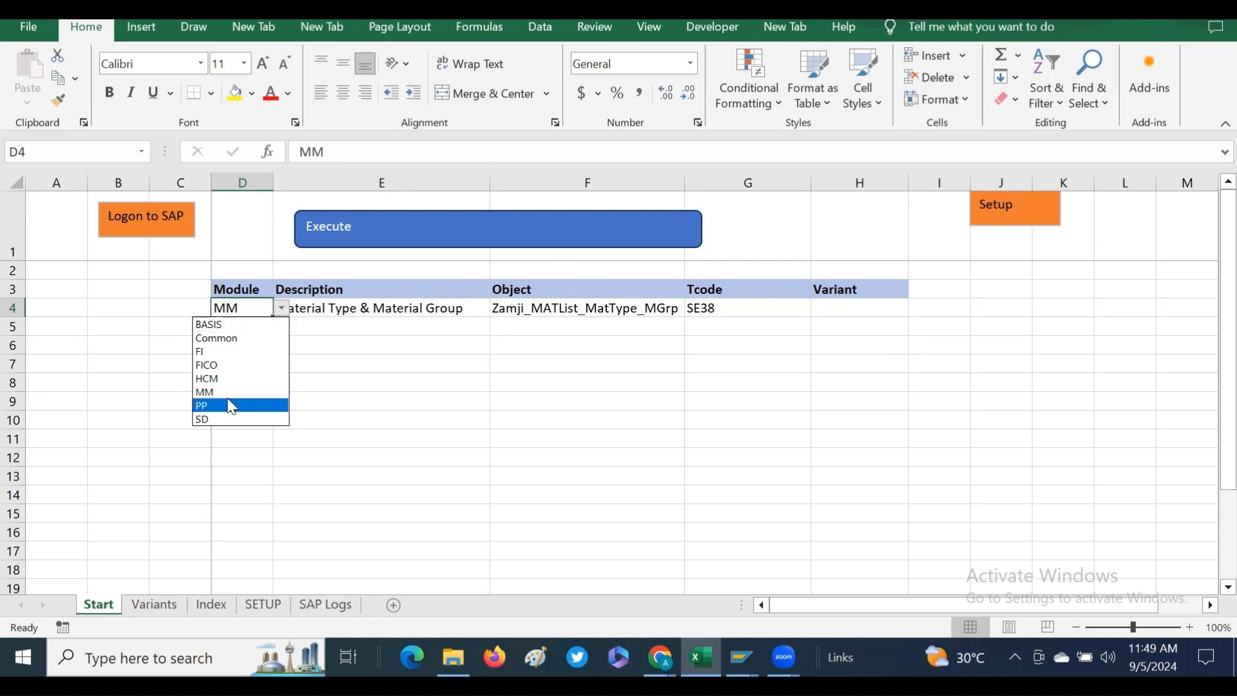
left_click(226, 389)
left_click(499, 309)
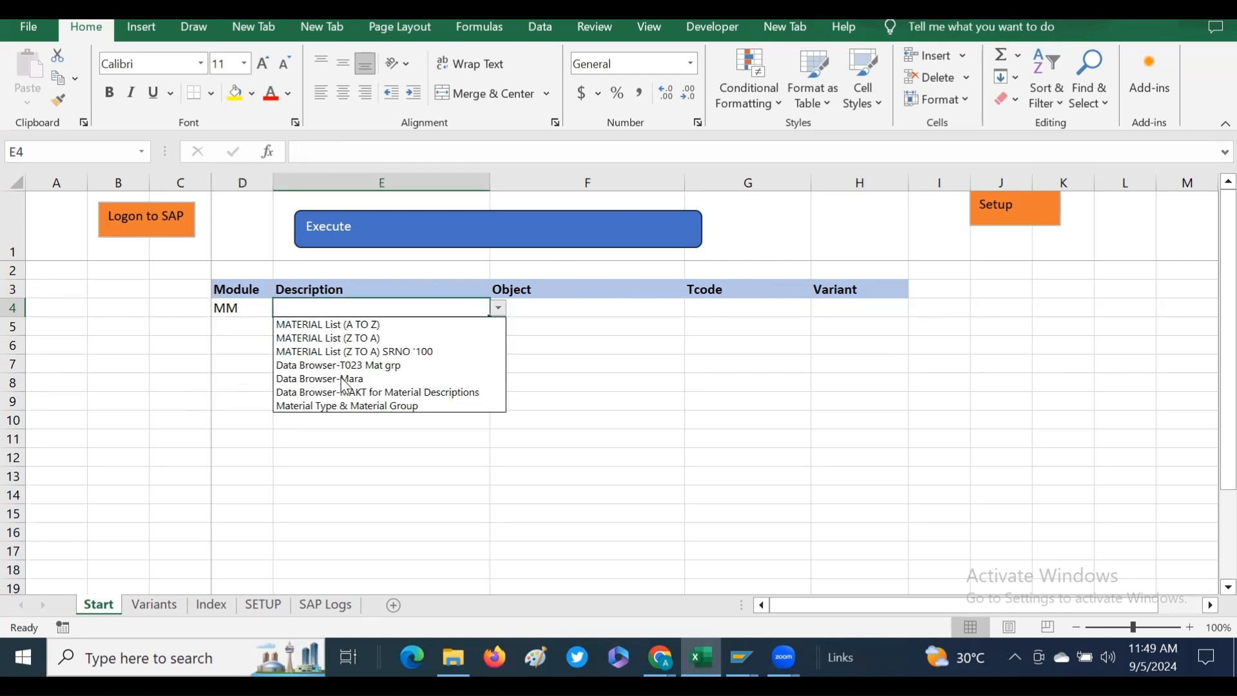
left_click(343, 406)
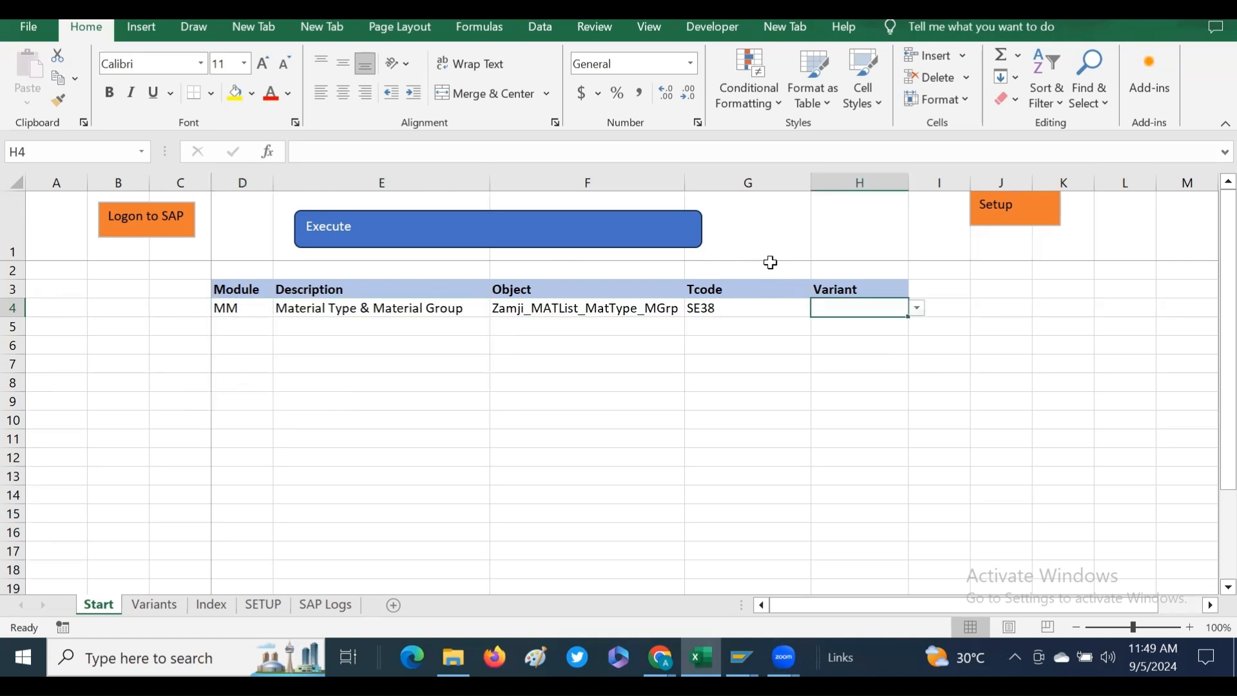
left_click(918, 311)
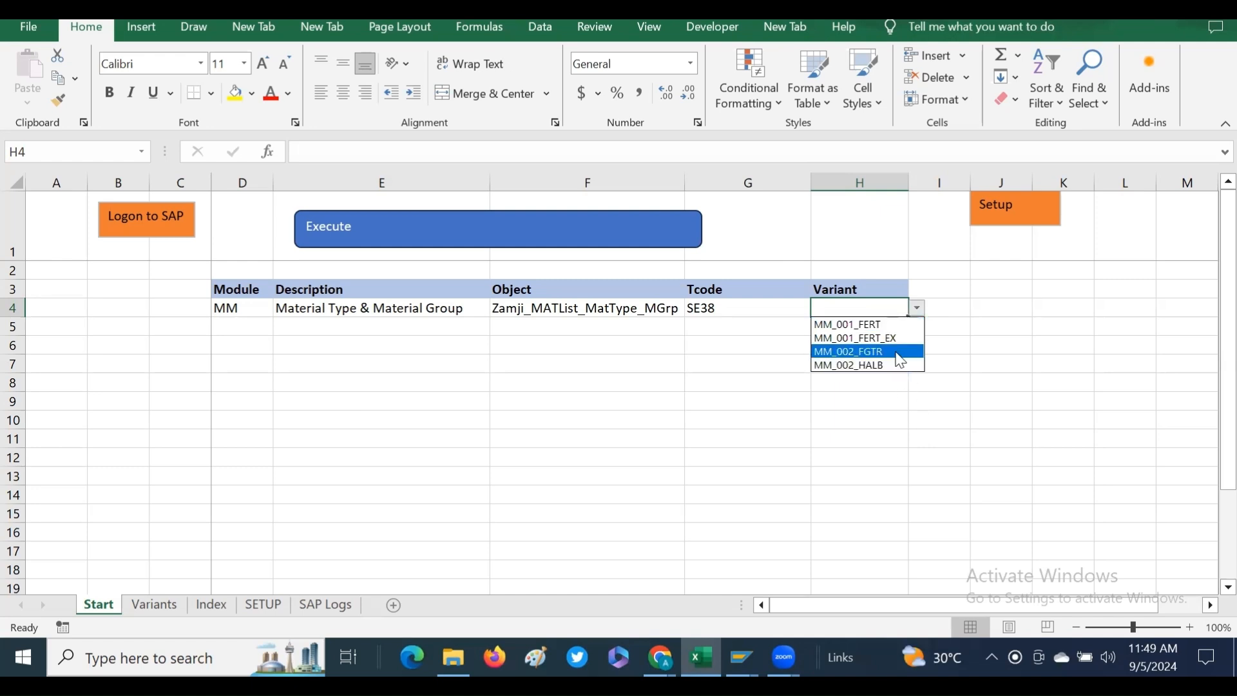
left_click(864, 324)
- Execute the report with the selected variant and dismiss the macro messages in Excel
left_click(444, 244)
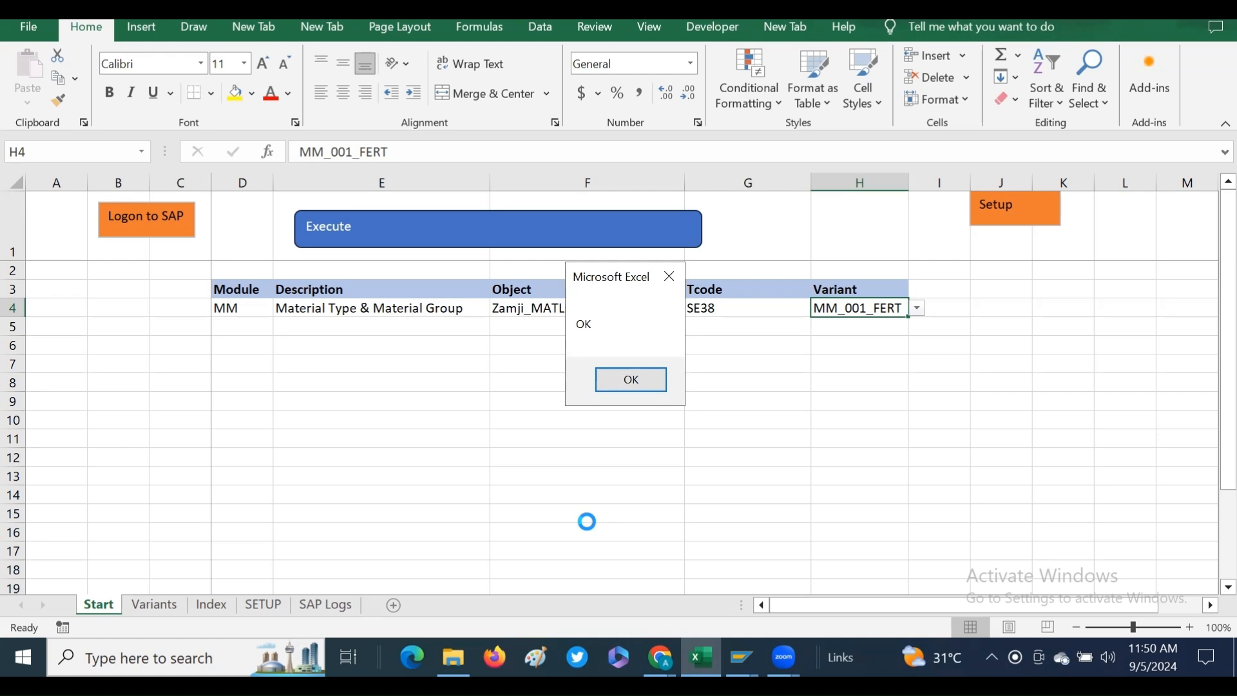
left_click(639, 384)
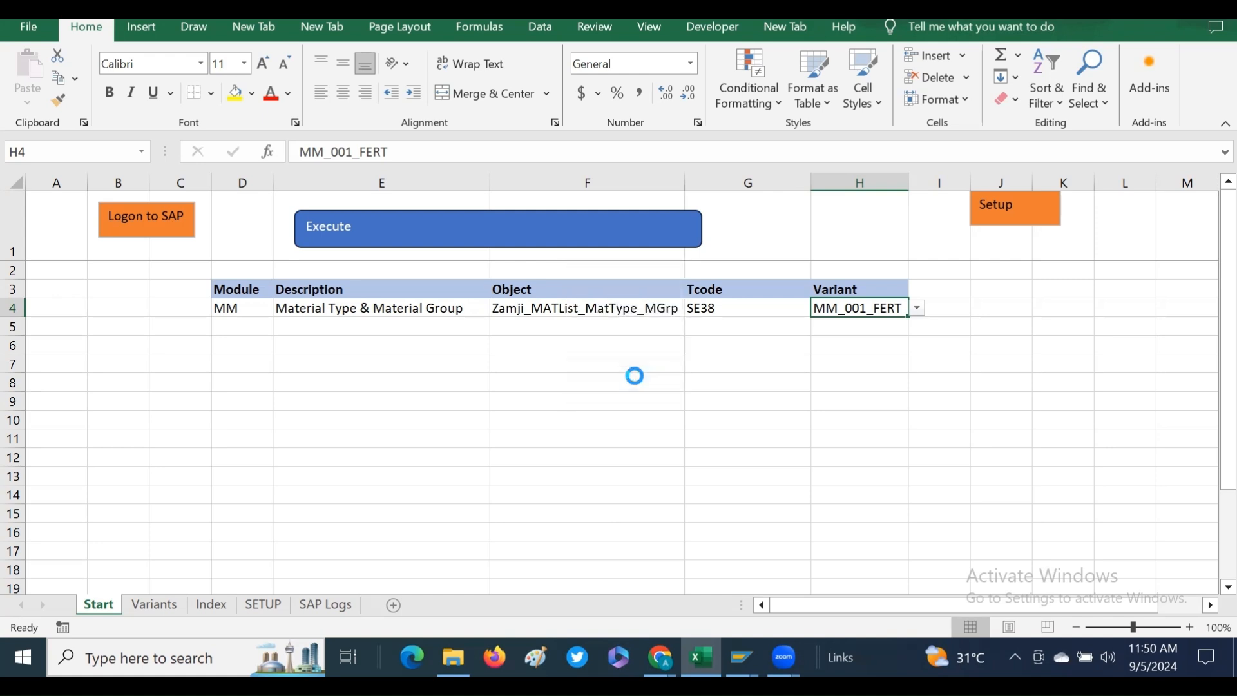
left_click(637, 381)
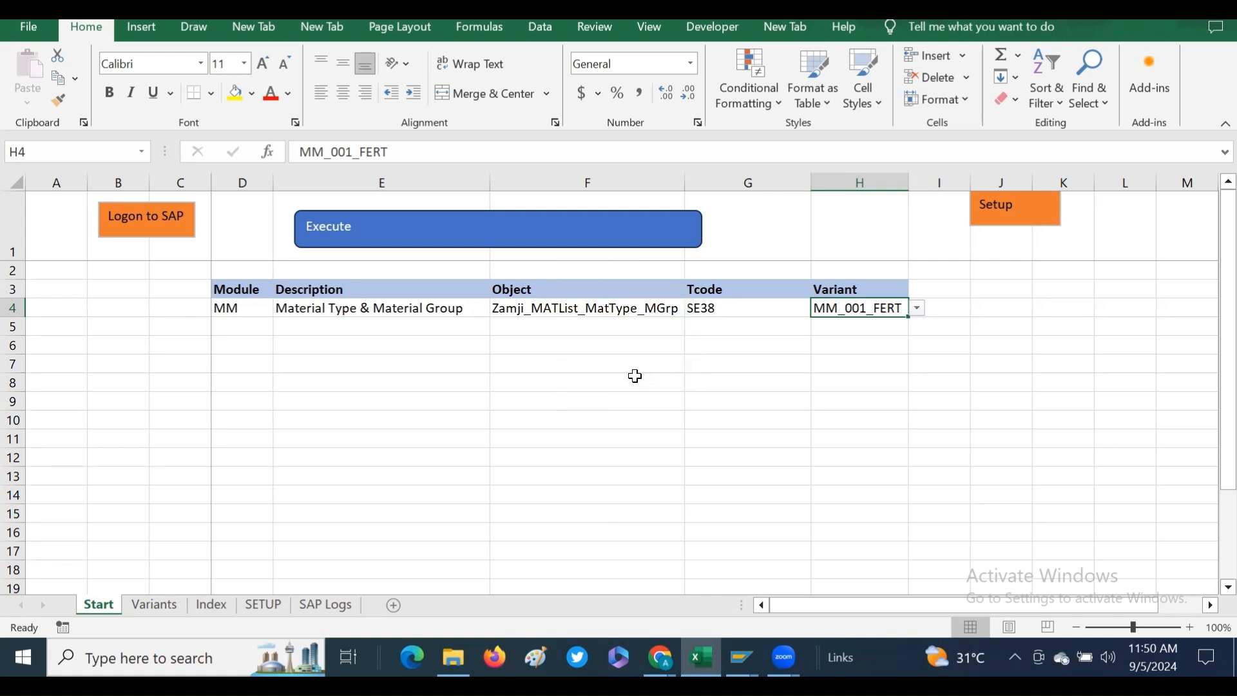